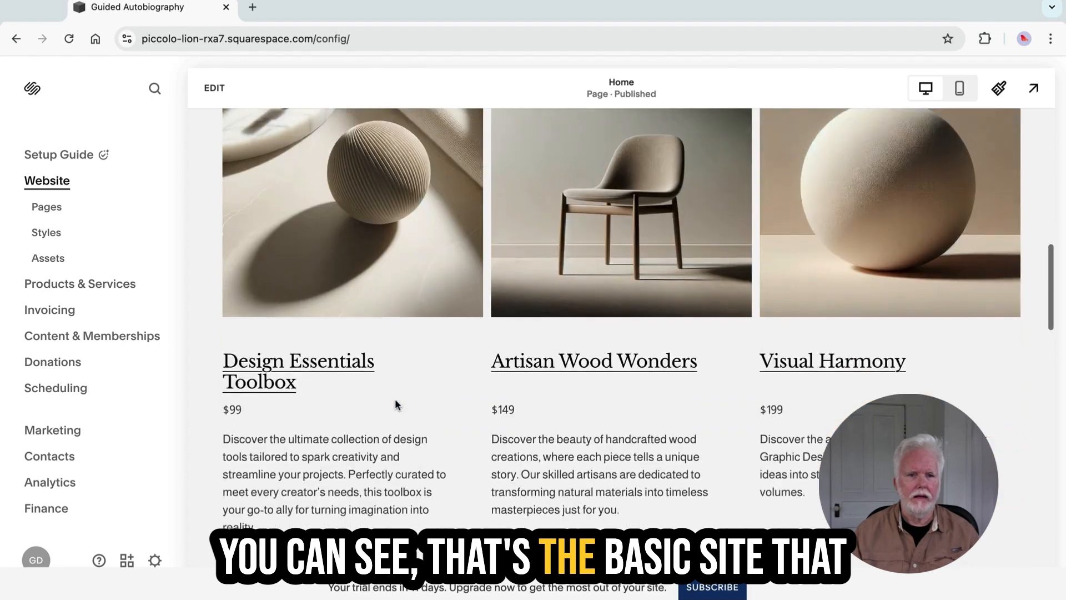
Look through the published home page preview down to its contact form and footer
scroll(396, 400, "down", 7)
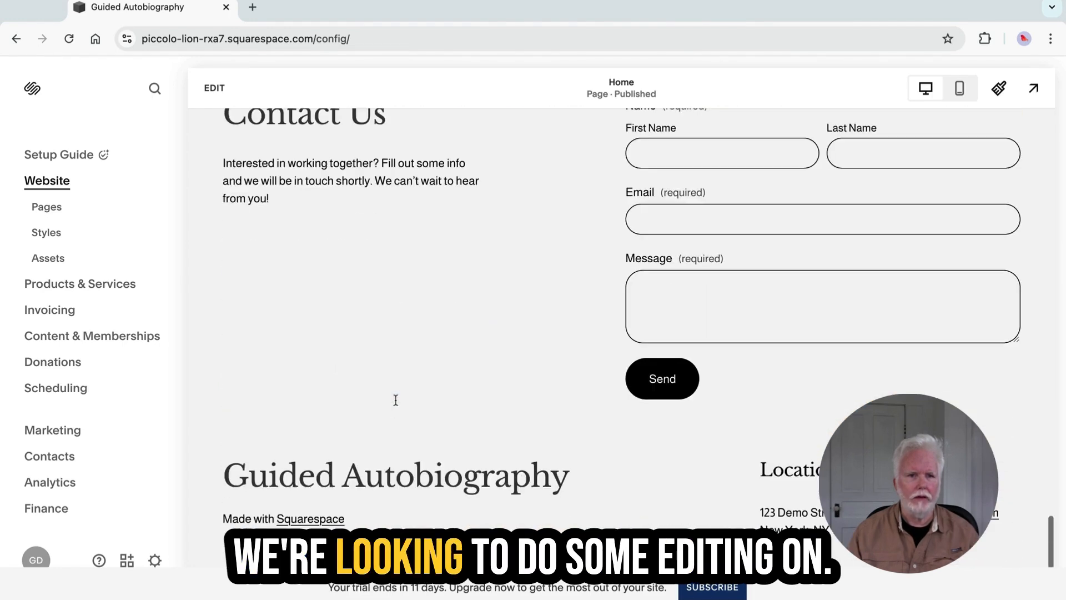
scroll(621, 344, "up", 20)
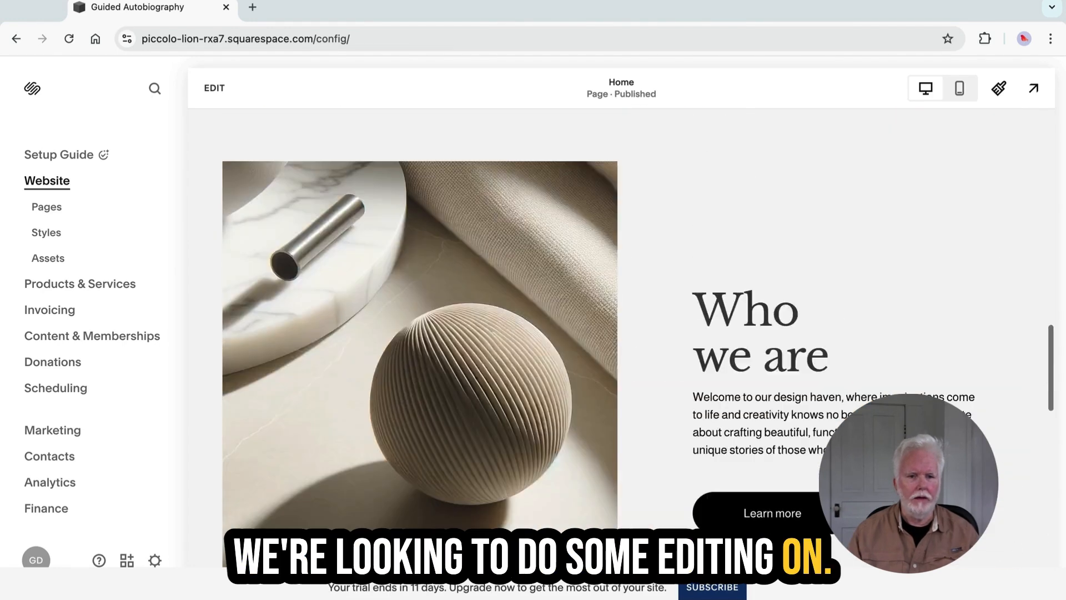
scroll(621, 344, "up", 5)
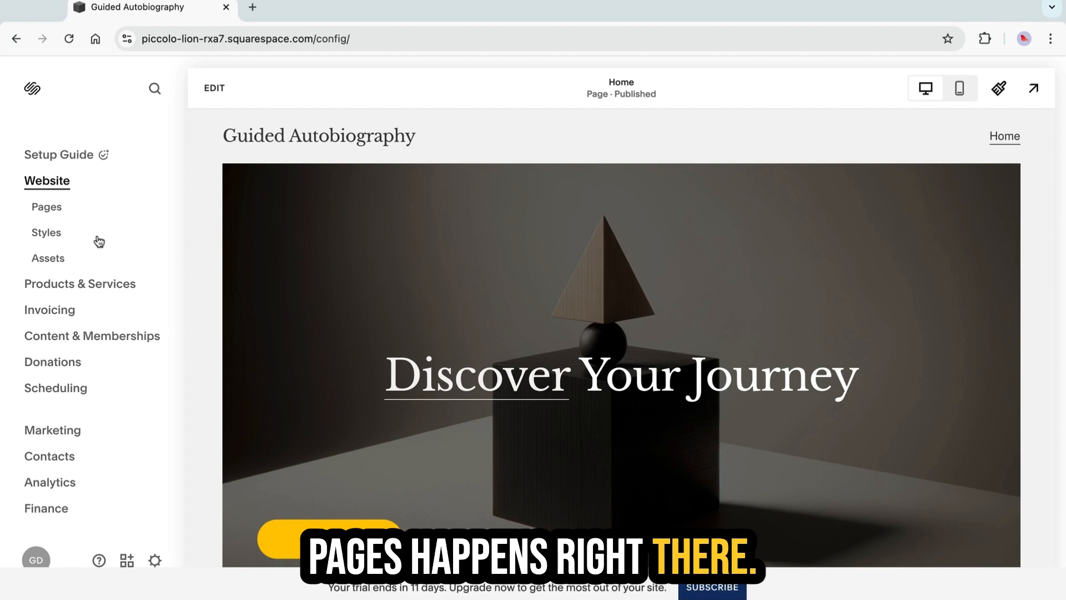
Open the website's list of pages
left_click(60, 217)
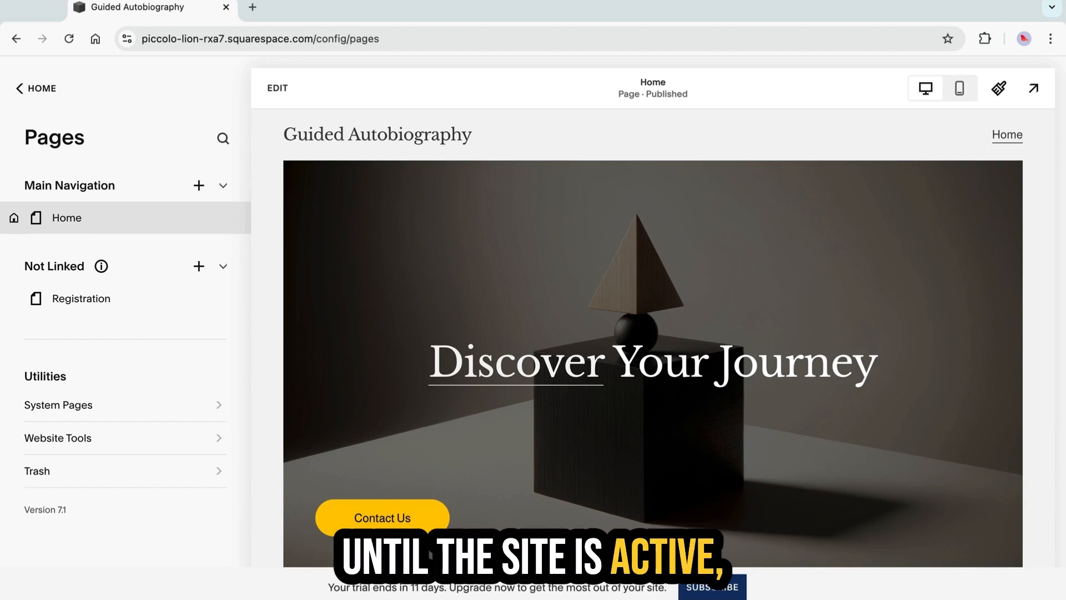
scroll(125, 349, "down", 1)
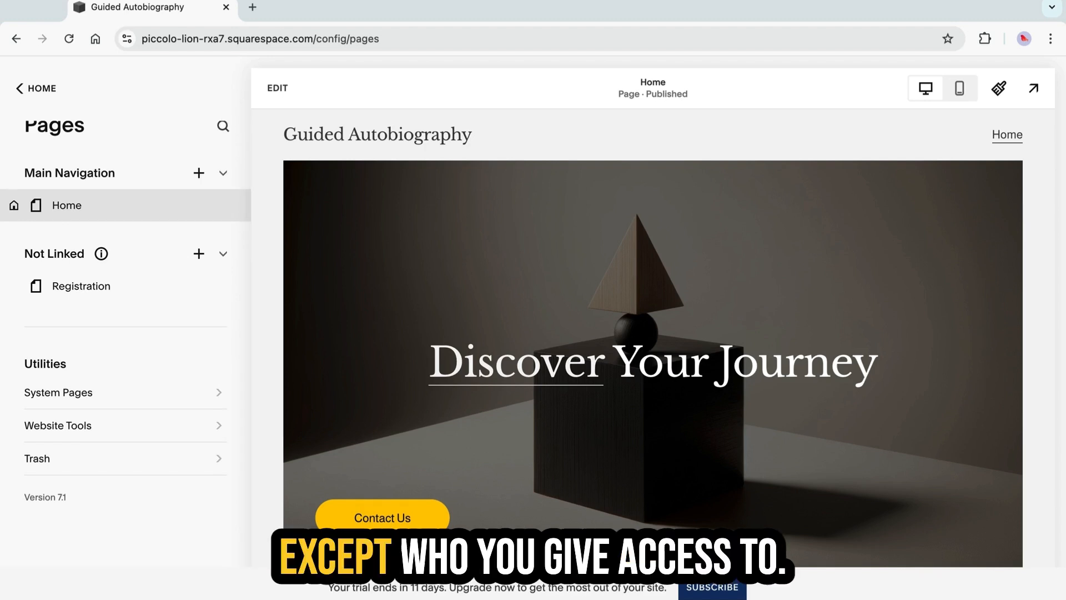
scroll(125, 338, "up", 1)
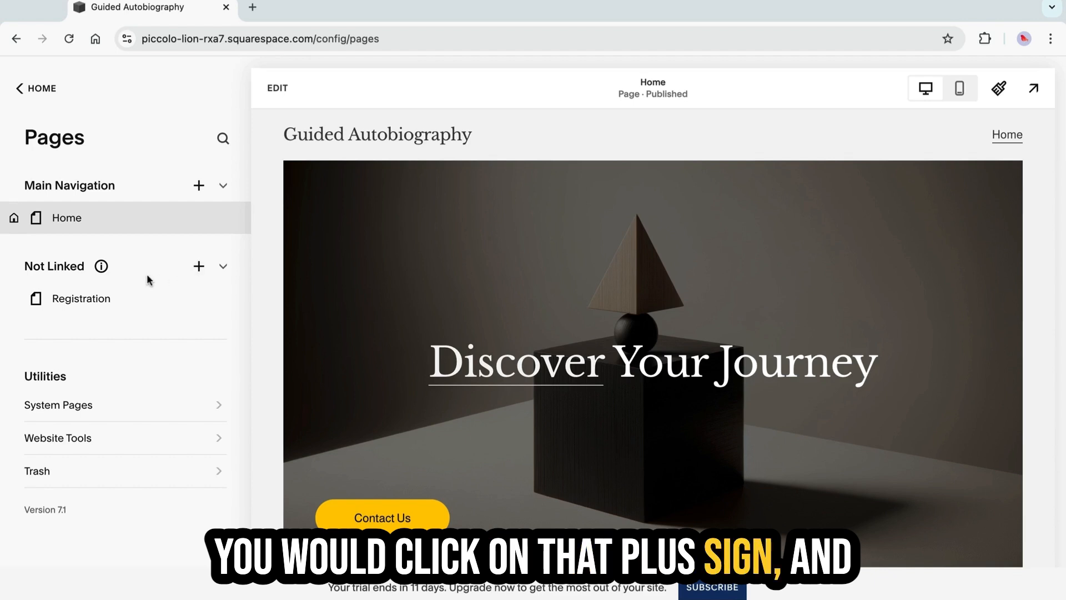
Browse the General and About page layouts offered for a new unlinked page, and close the layout picker
left_click(197, 267)
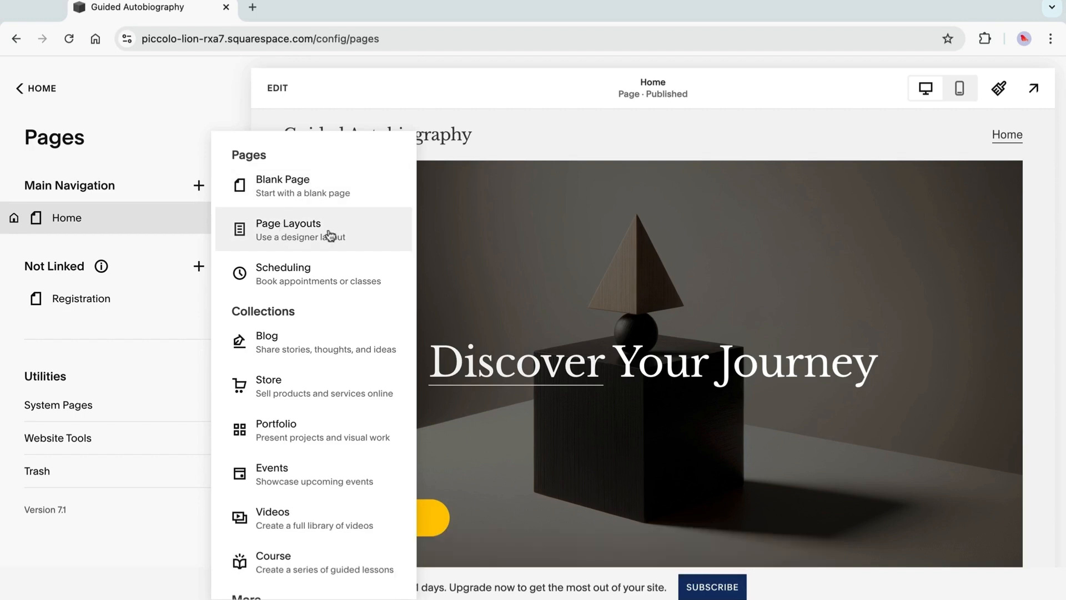
left_click(296, 237)
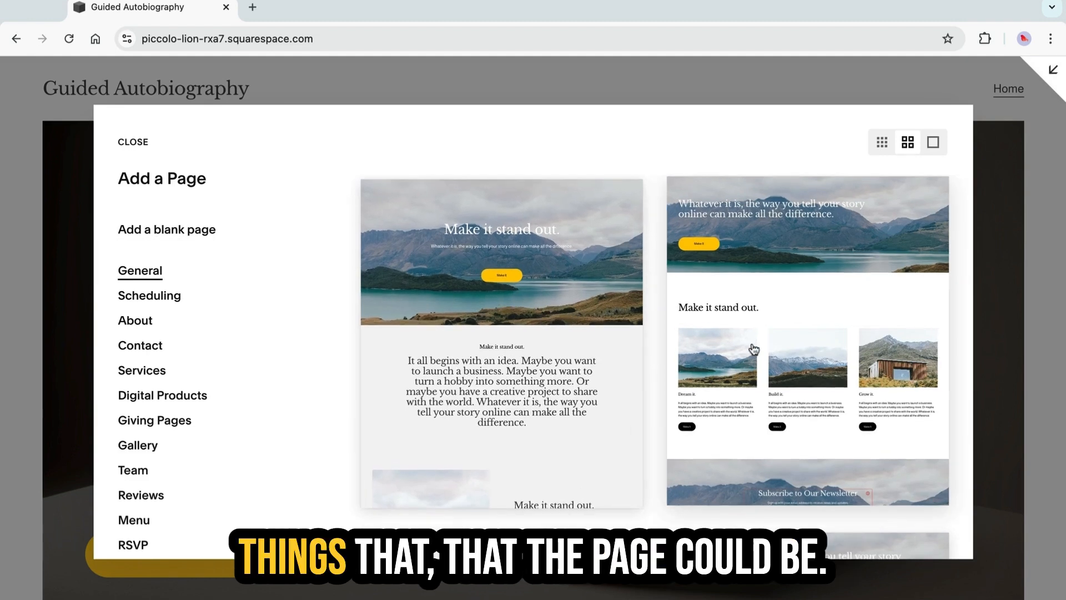
scroll(552, 386, "down", 8)
scroll(554, 384, "down", 5)
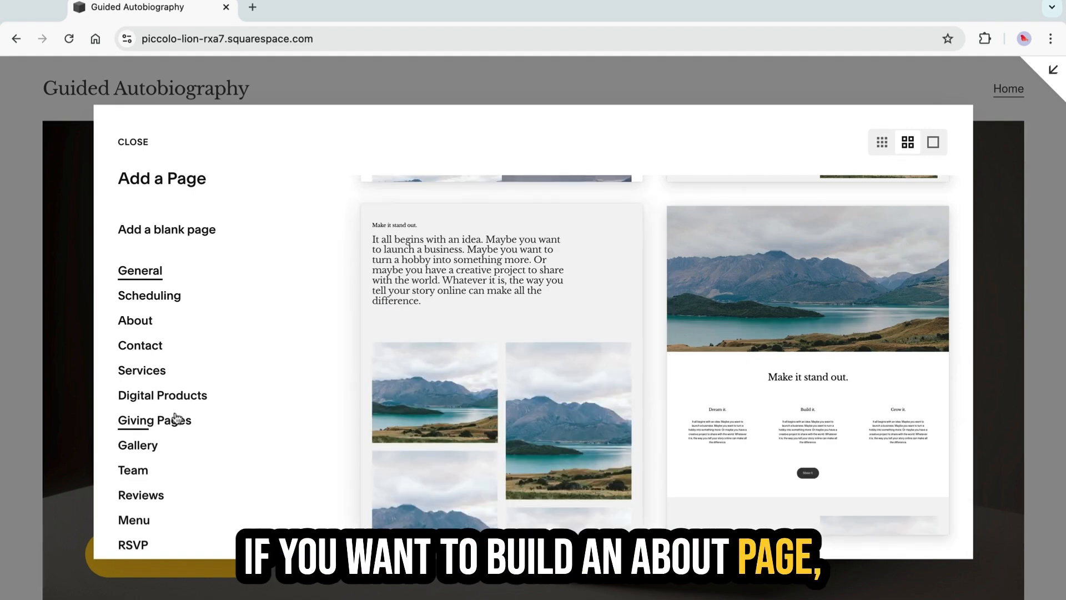
left_click(130, 322)
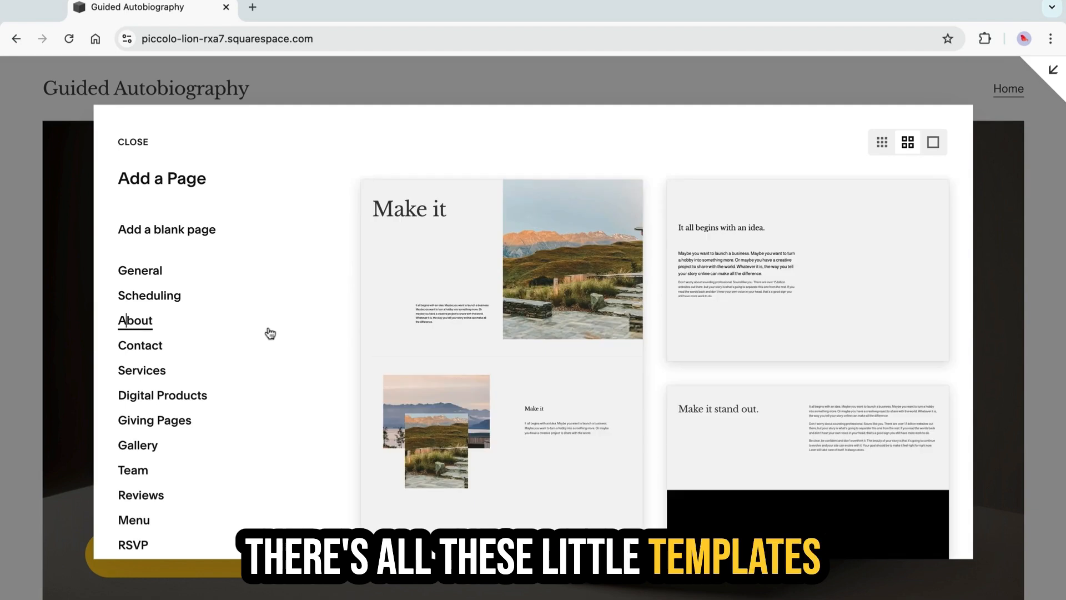
scroll(400, 353, "down", 8)
scroll(438, 361, "up", 10)
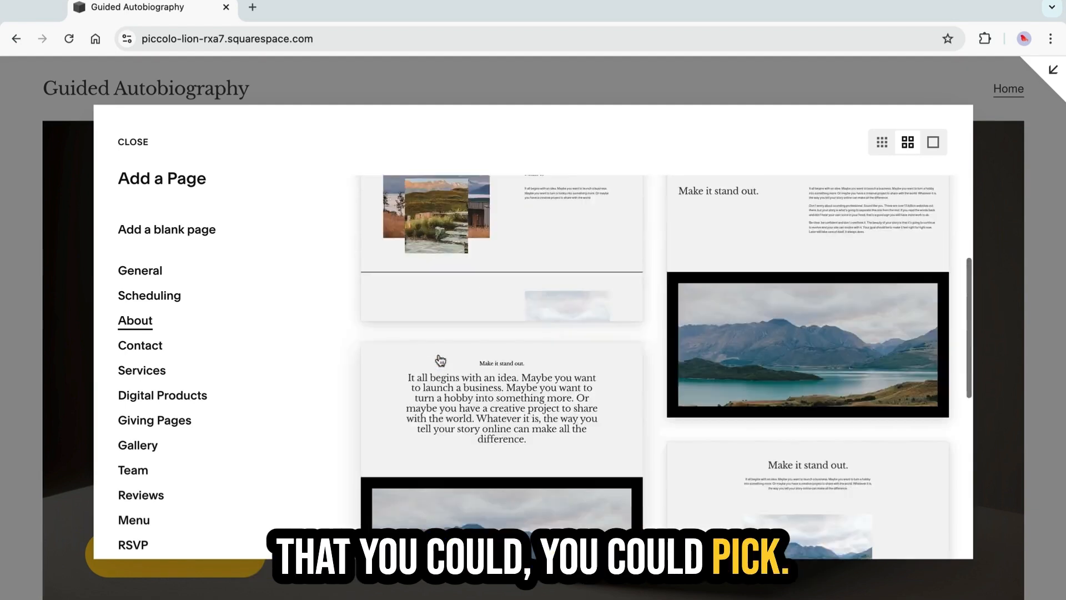
left_click(142, 145)
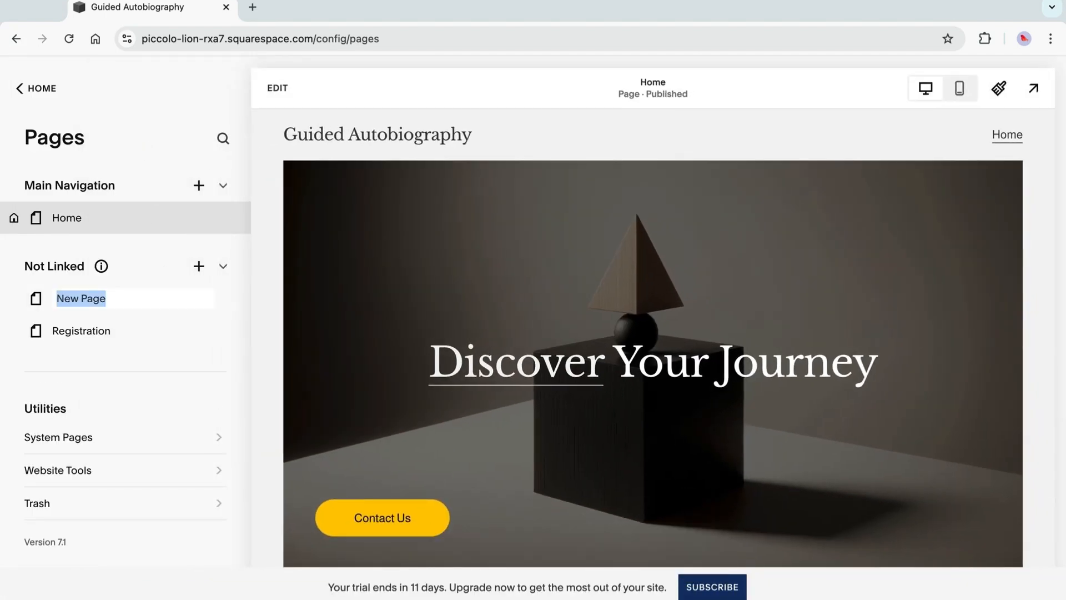
Open the unlinked New Page for editing and add a blank section to it
left_click(42, 303)
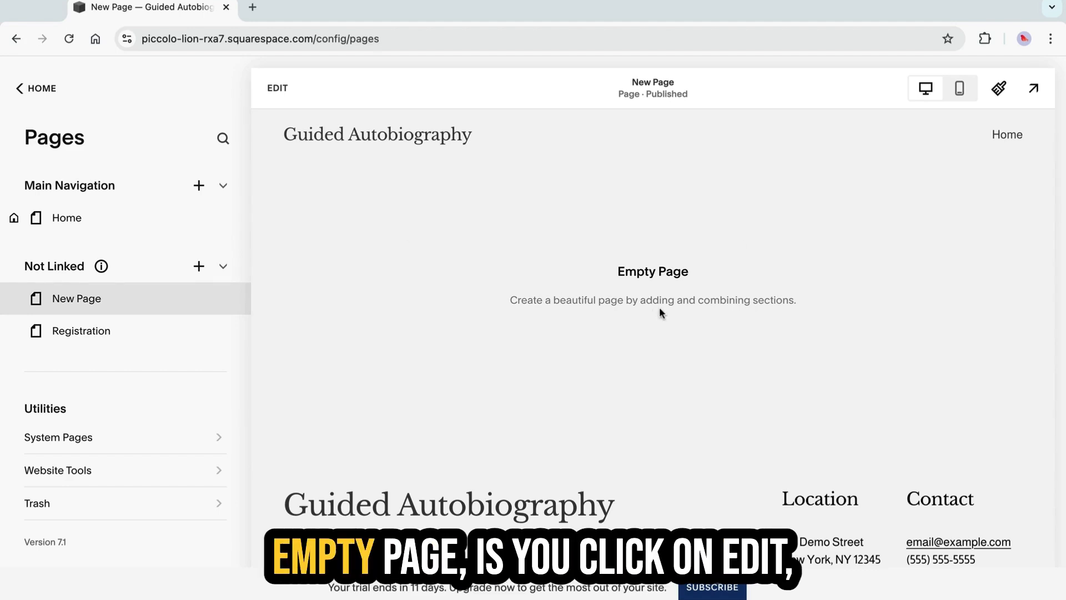
left_click(285, 94)
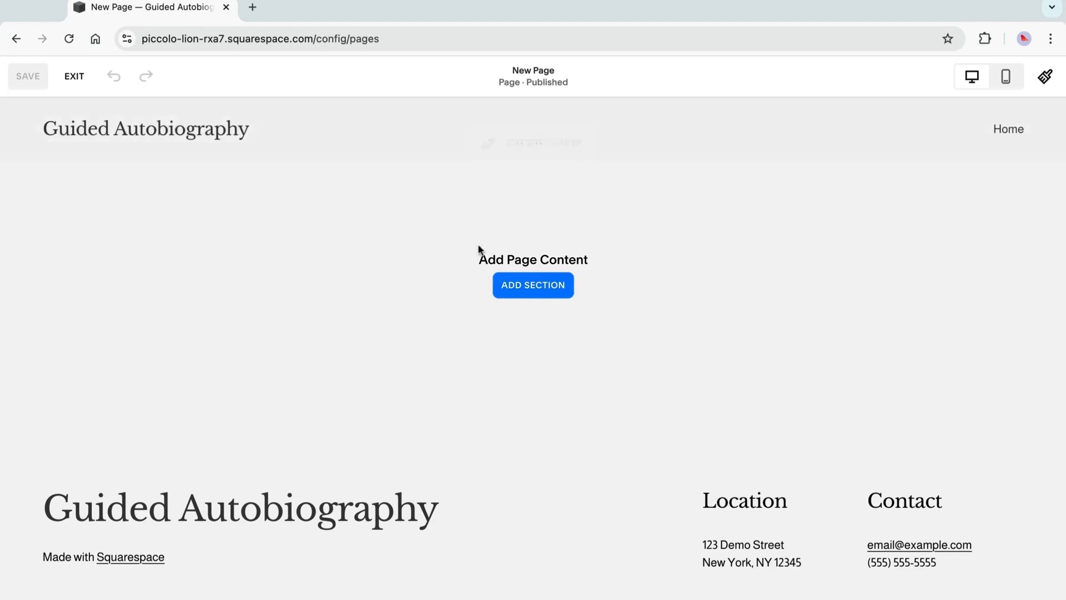
left_click(523, 287)
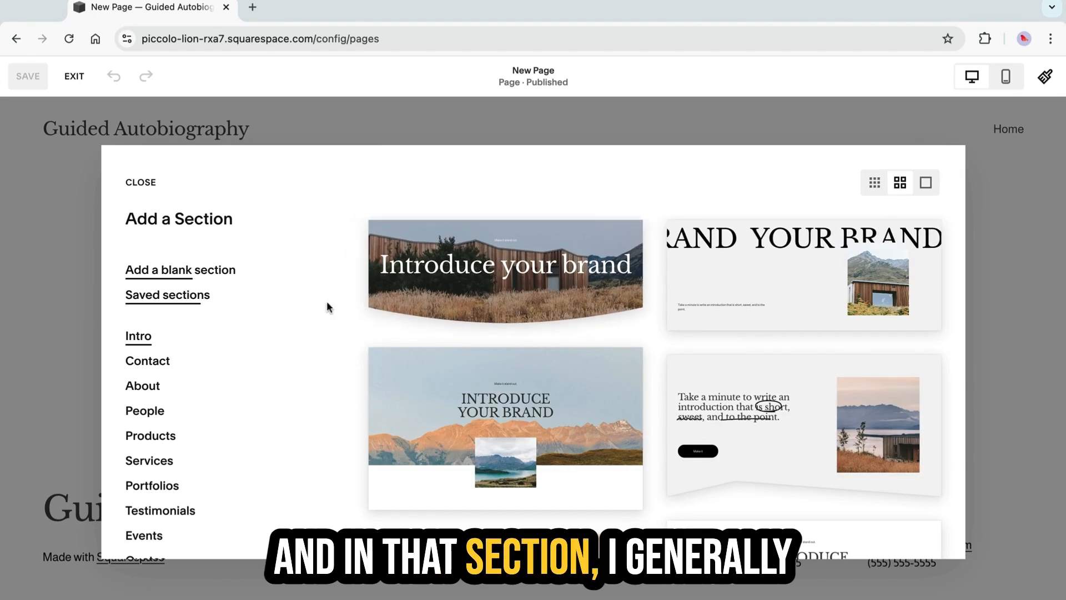
left_click(208, 272)
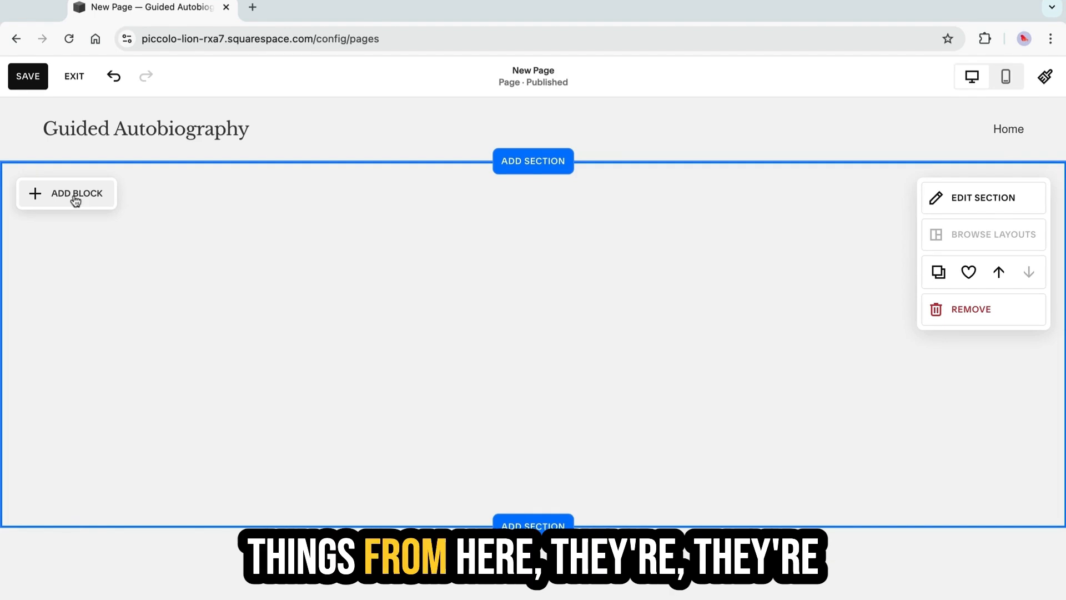
Add a text block to the blank section reading "this is my second page"
left_click(75, 199)
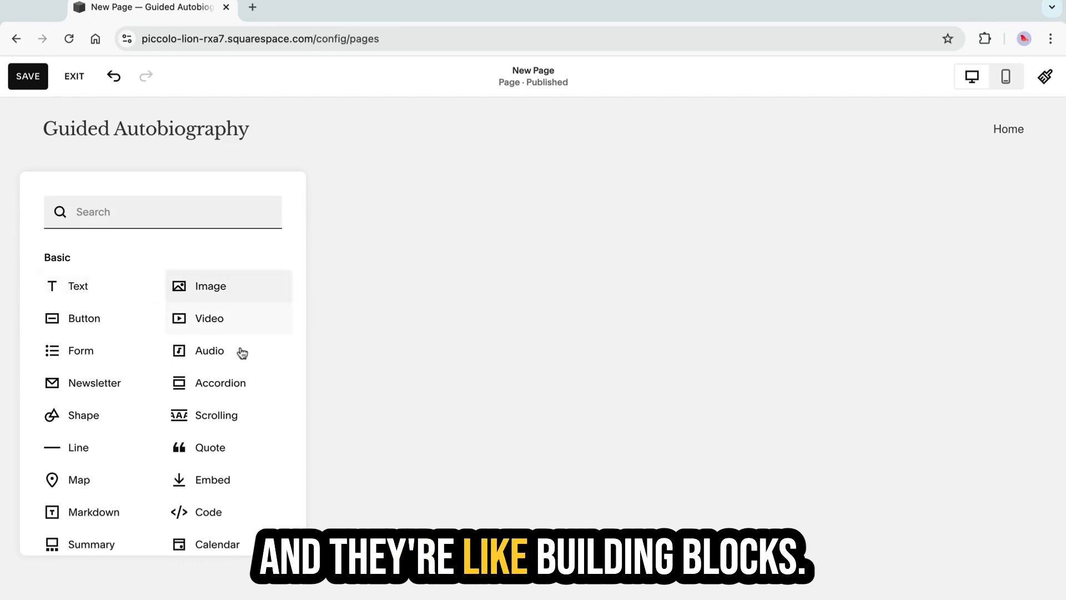
left_click(85, 296)
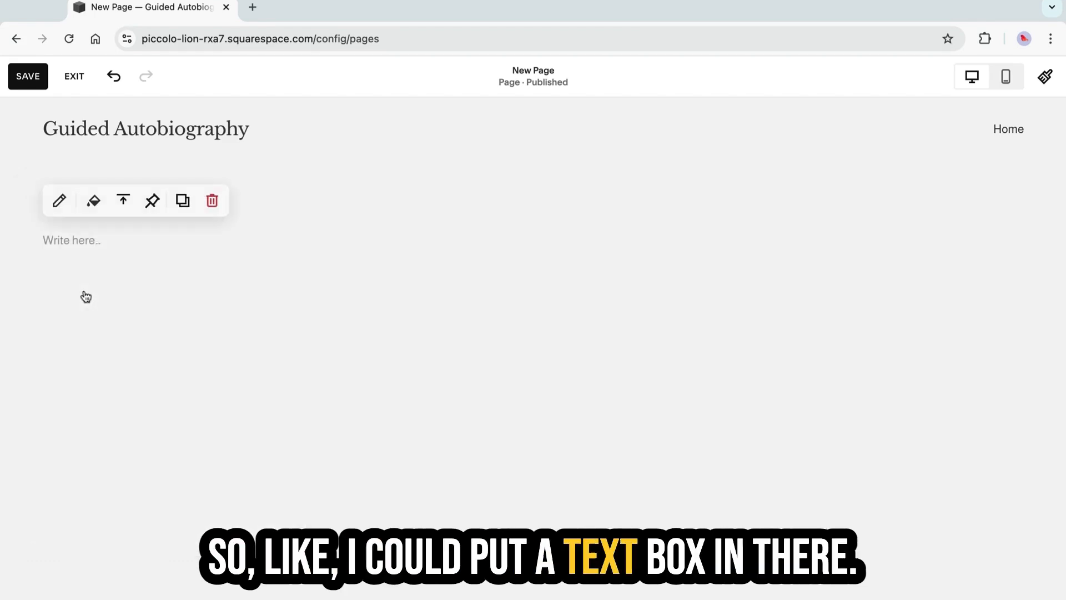
left_click(64, 247)
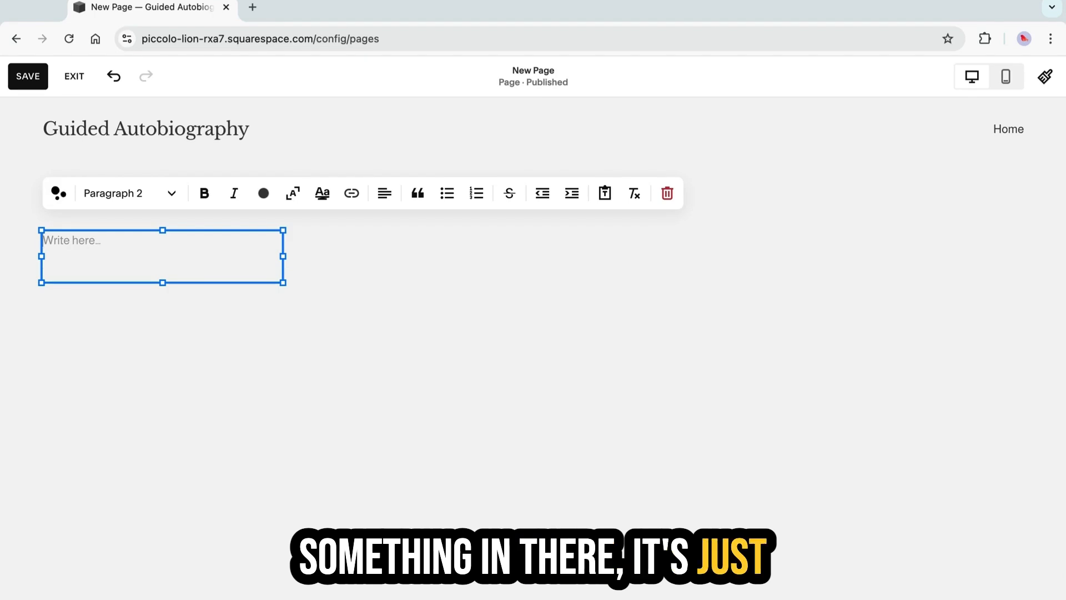
type("is ")
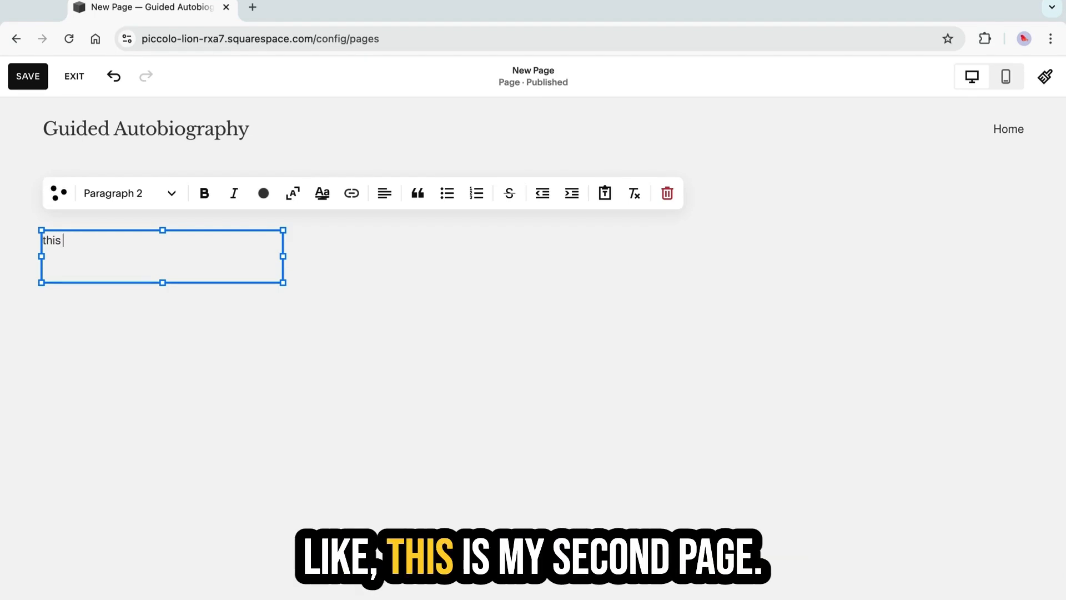
type("is my second page")
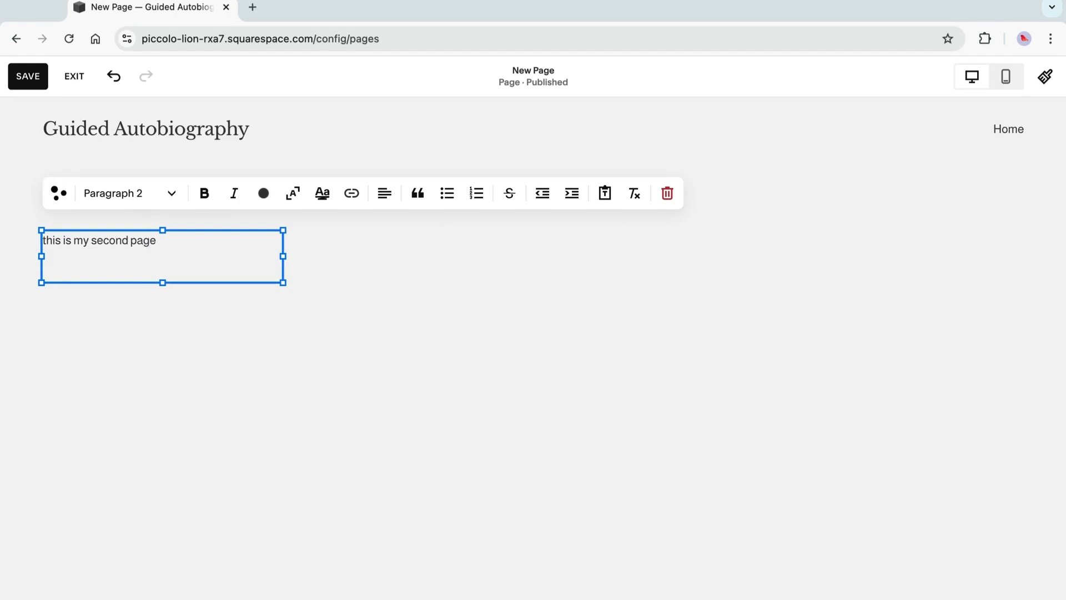
Format the text as Heading 1 and widen its block so the heading fits on one line
scroll(56, 183, "down", 1)
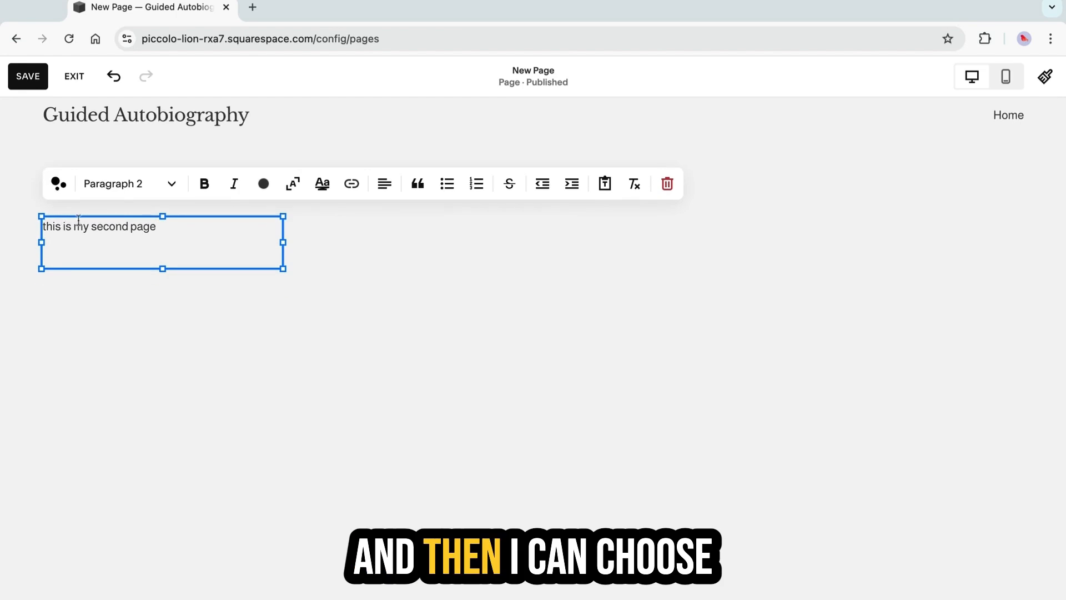
left_click(168, 187)
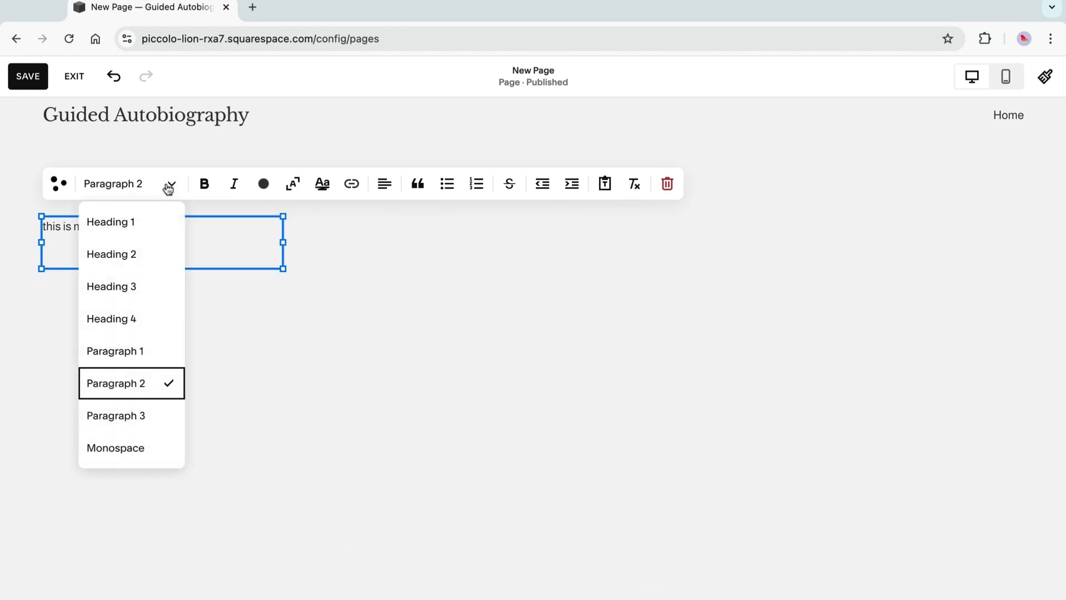
left_click(129, 223)
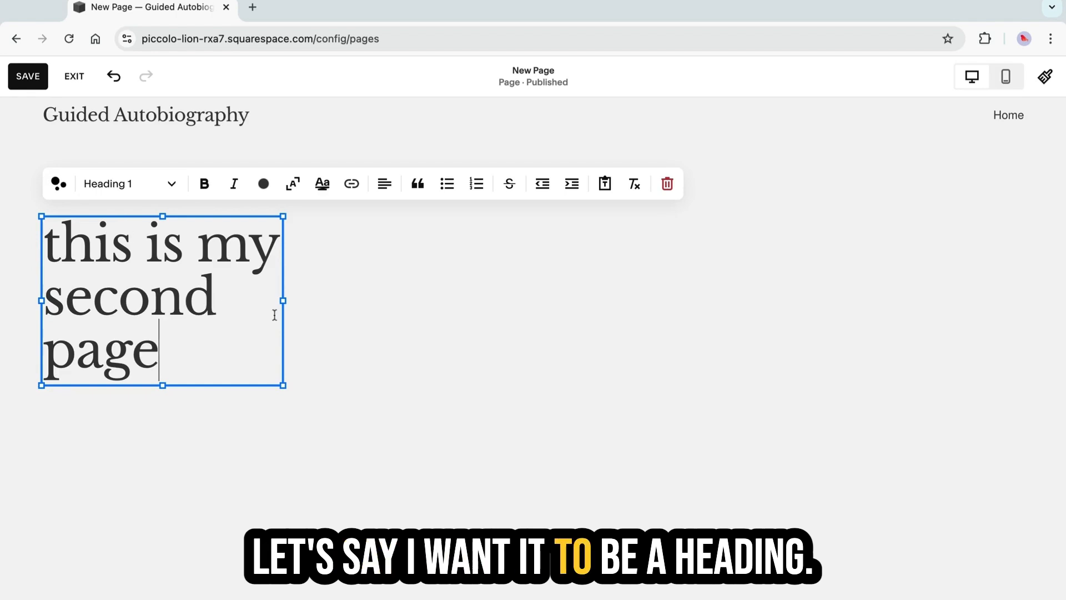
mouse_move(282, 300)
left_mouse_down()
mouse_move(611, 301)
mouse_move(282, 303)
left_mouse_up()
Capitalize the first letter of the heading so it begins with "This"
left_click(61, 249)
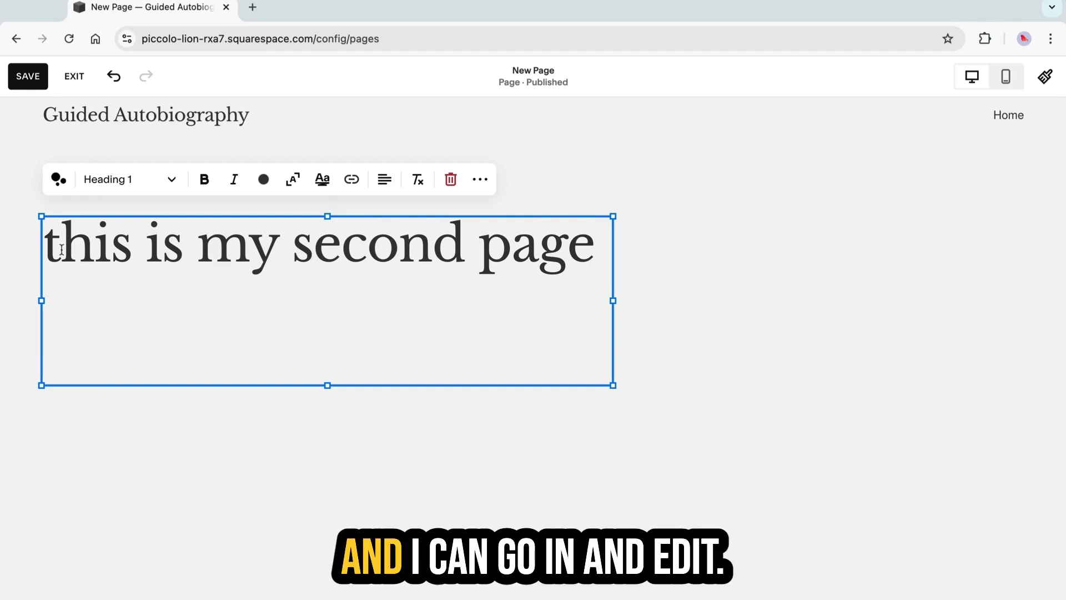
key("BackSpace")
type("T")
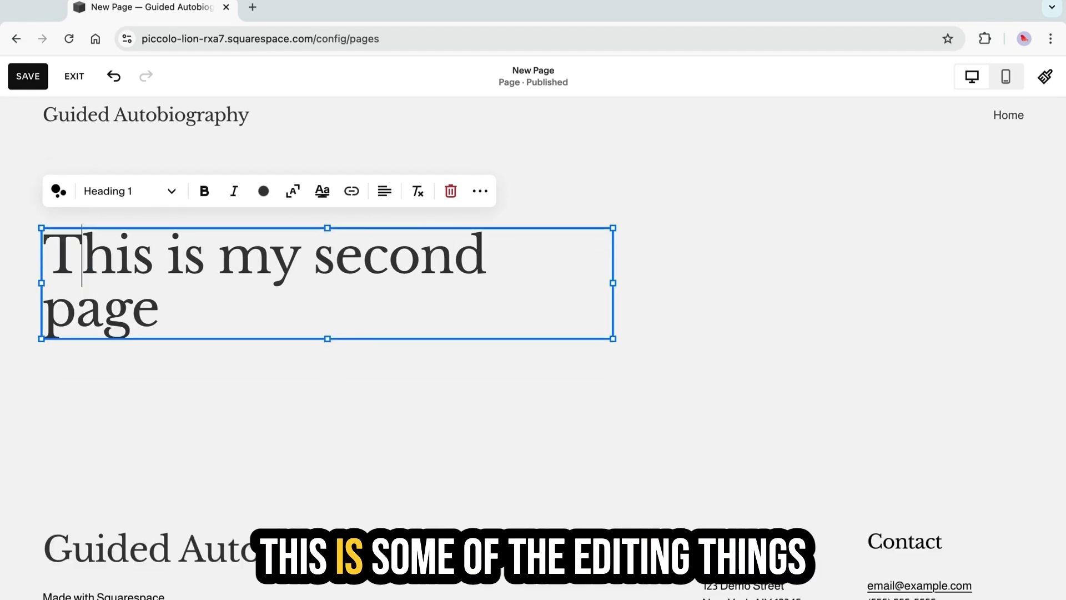
Widen the heading block until the text fits on one line, and save the page and exit editing
scroll(61, 249, "down", 1)
left_click_drag(614, 245, 704, 245)
left_click(312, 318)
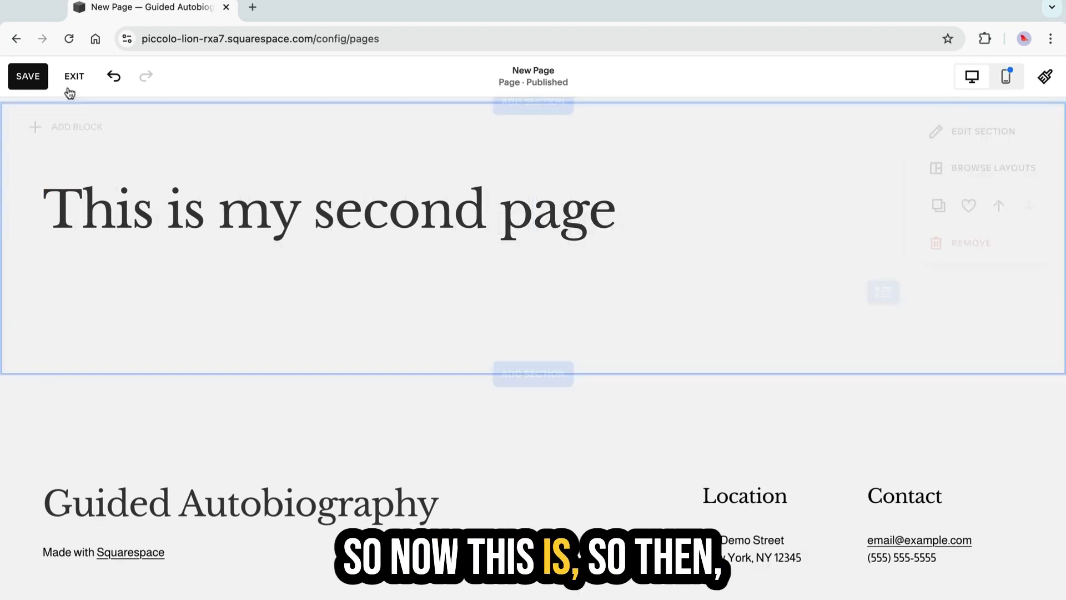
left_click(25, 78)
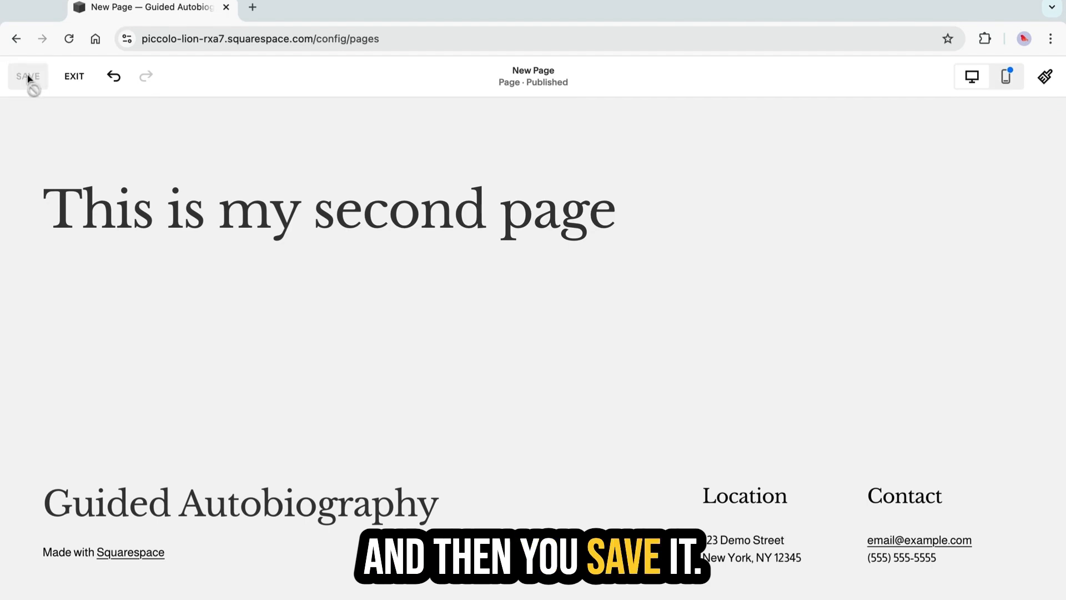
left_click(72, 78)
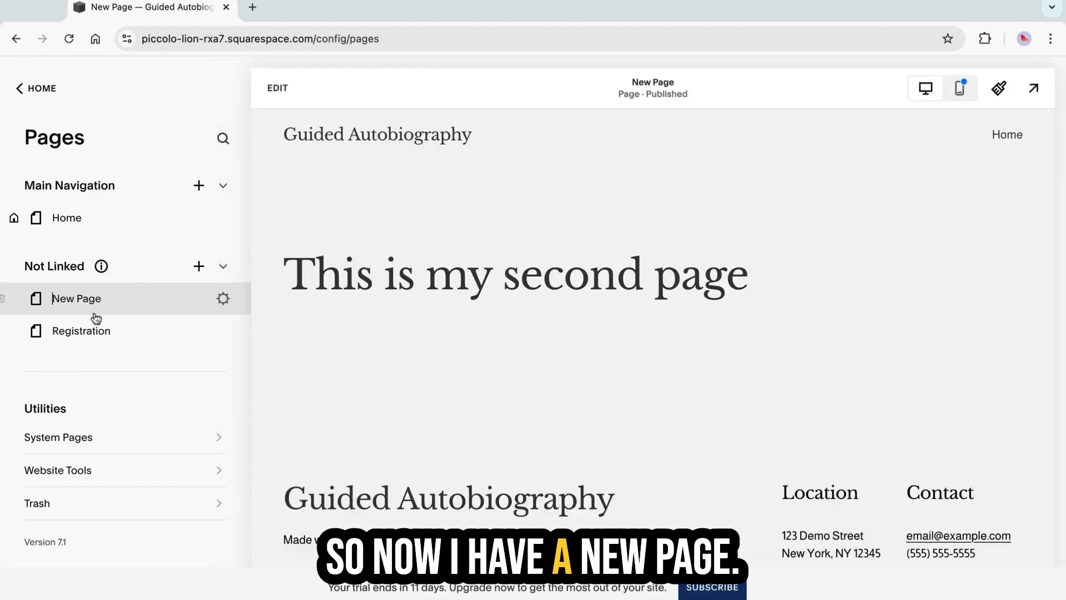
Set the new page's page title to "My Second page" in its page settings
left_click(223, 299)
left_click_drag(506, 214, 559, 217)
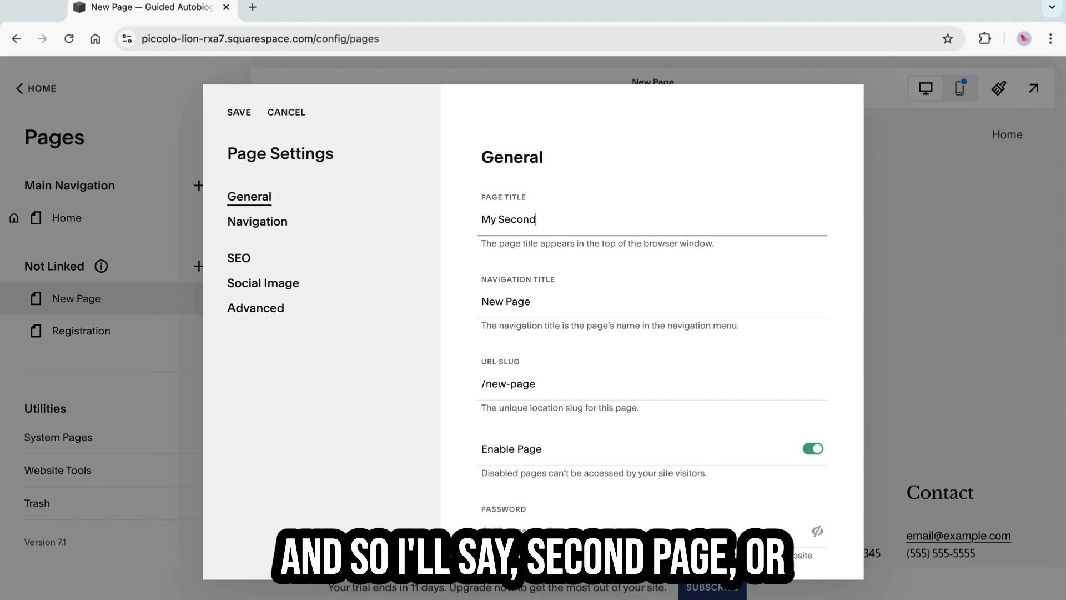
type("e")
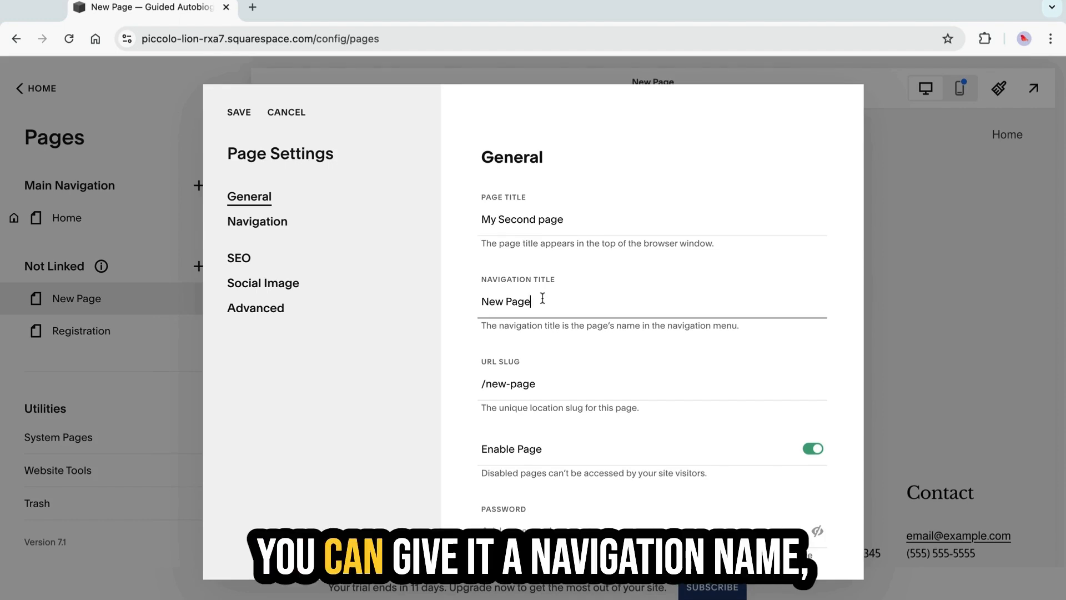
Change the page's URL slug to /about
left_click_drag(489, 301, 480, 302)
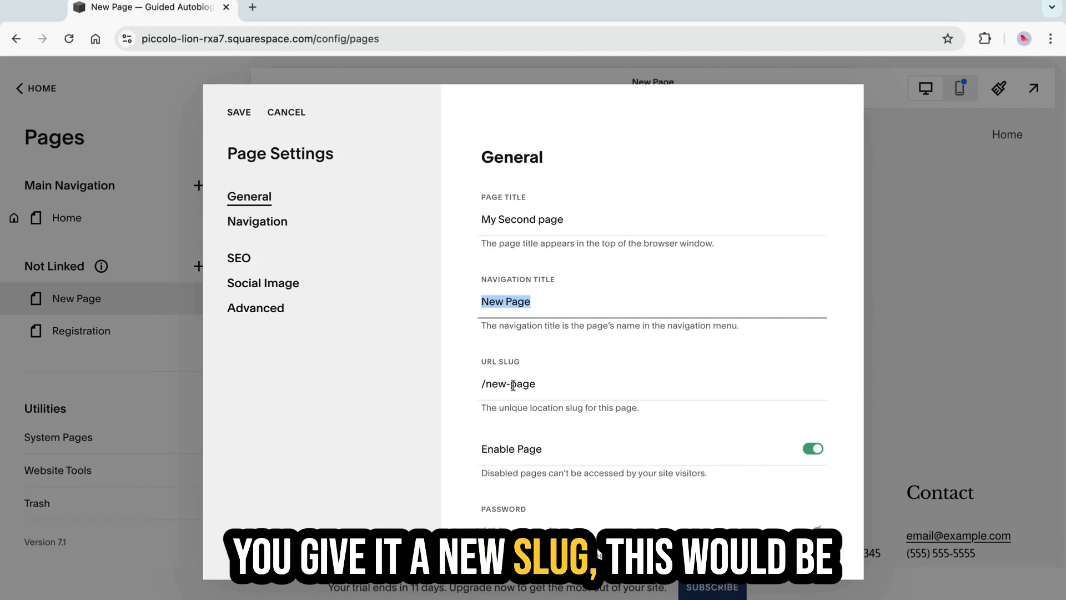
left_click(507, 385)
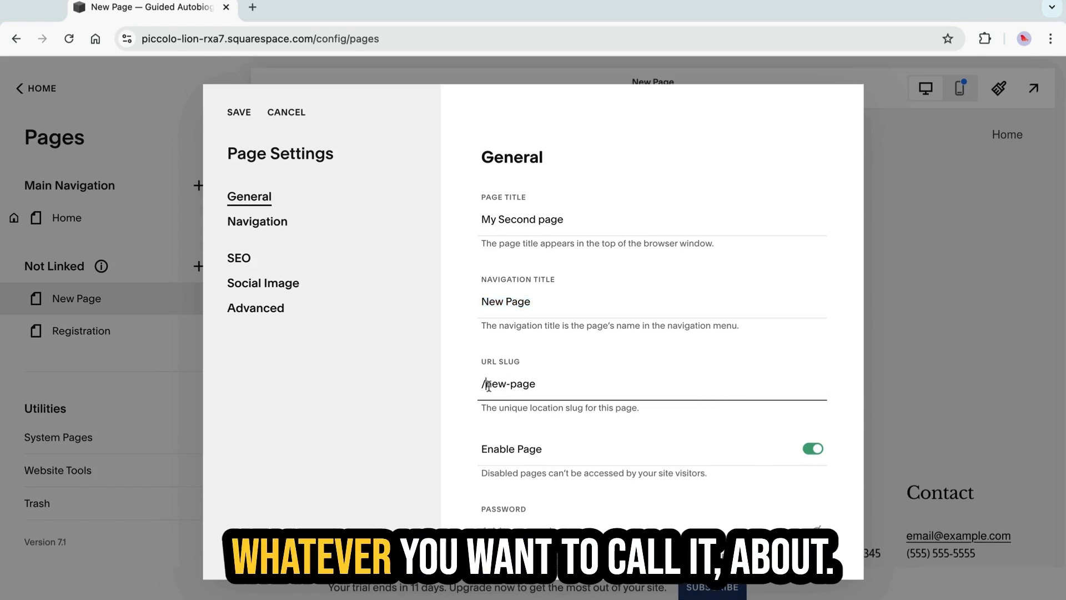
triple_click(488, 386)
type("about")
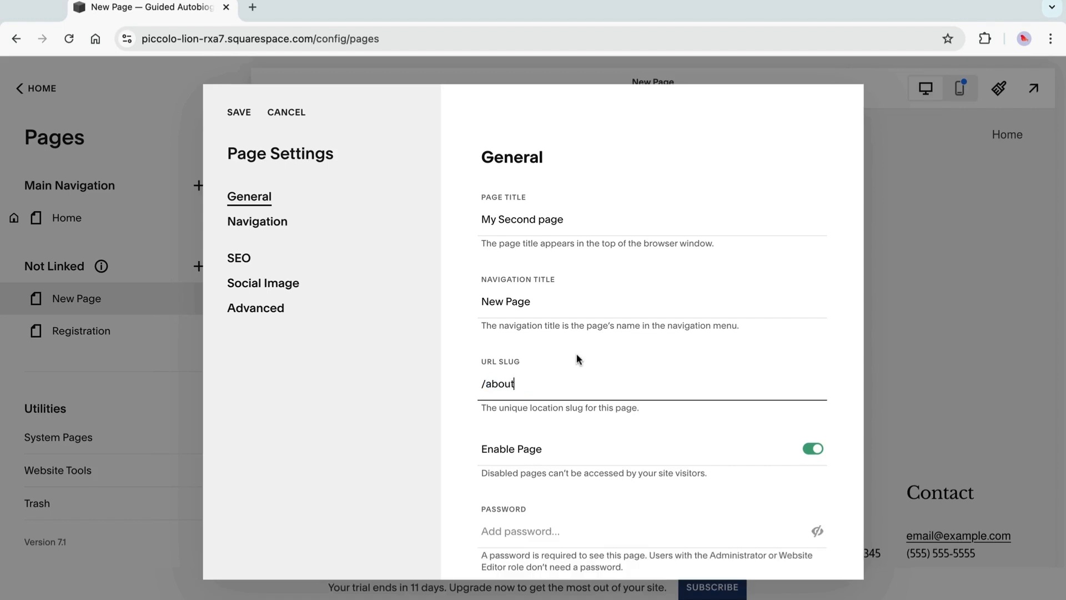
scroll(576, 353, "down", 2)
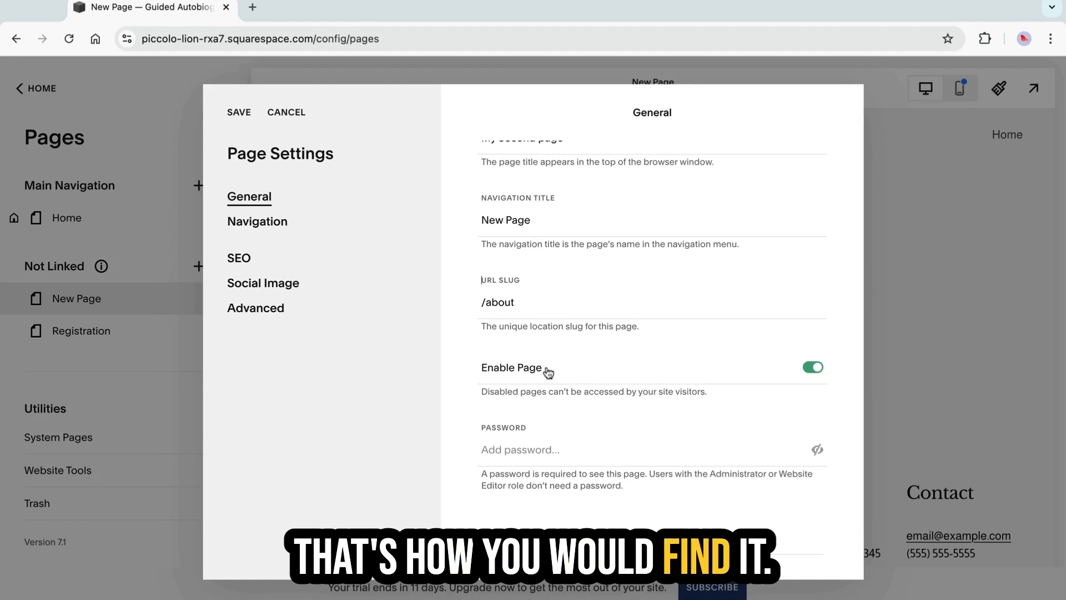
Save the new page's settings and open the Home page for editing
left_click(243, 116)
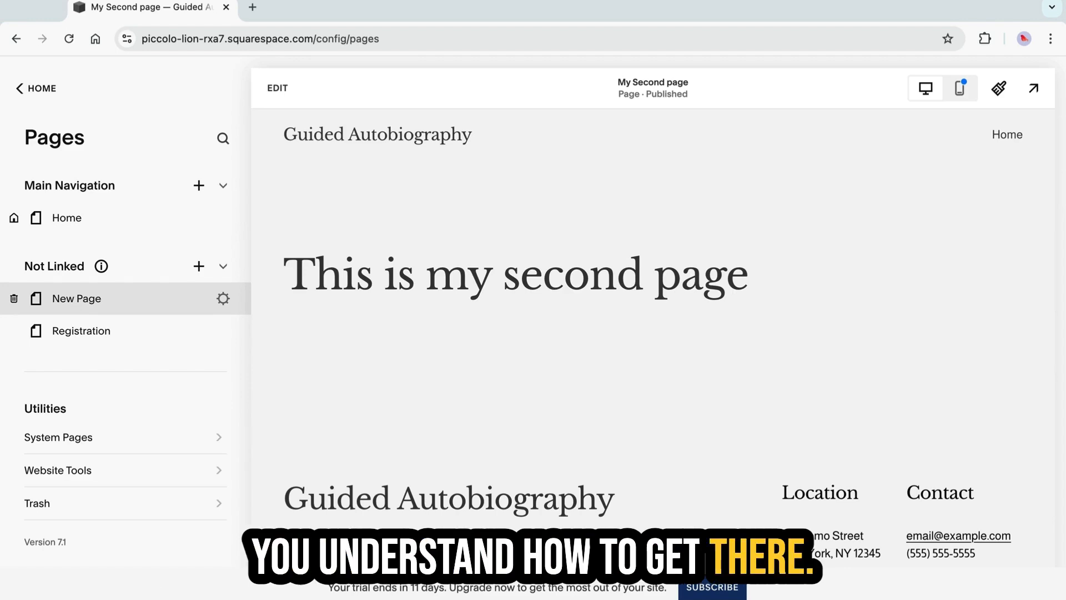
scroll(125, 334, "down", 1)
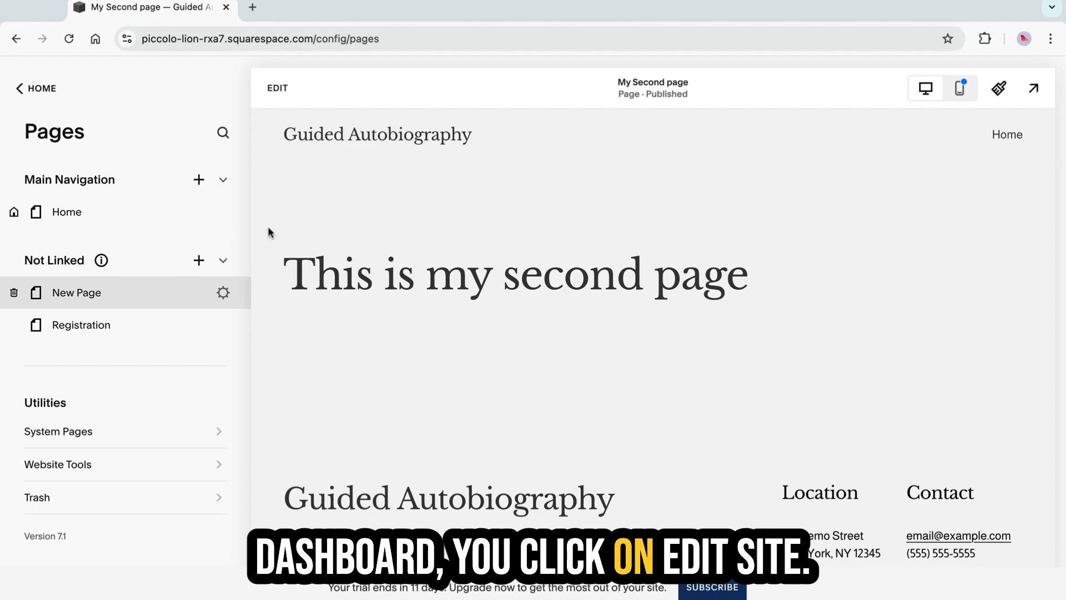
left_click(57, 212)
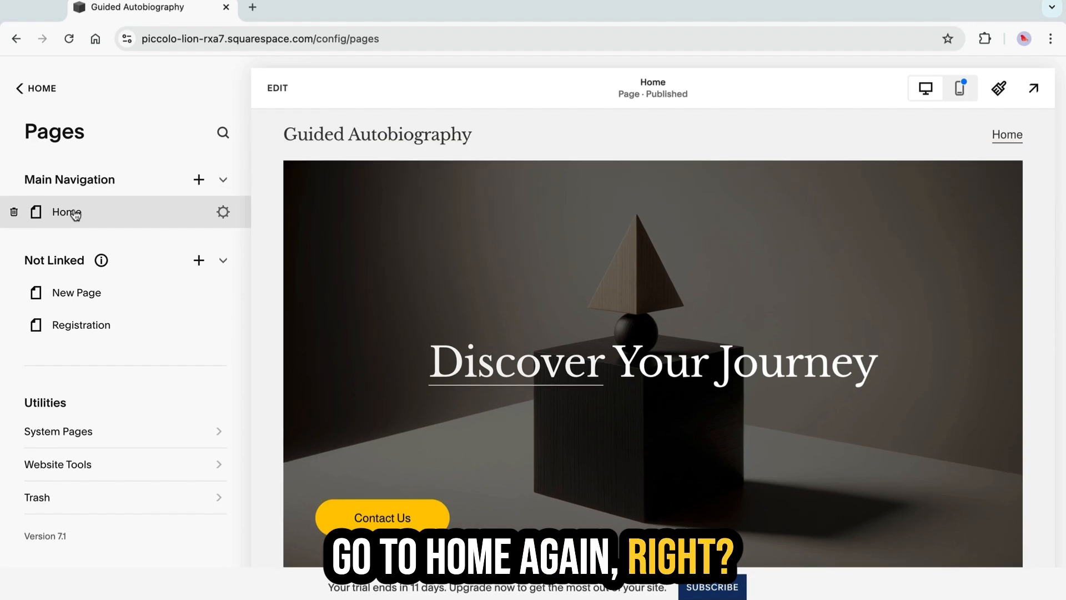
left_click(276, 89)
Examine the Home page's sections and blocks, including the editing options of the "Explore what we offer" text block
scroll(504, 485, "down", 7)
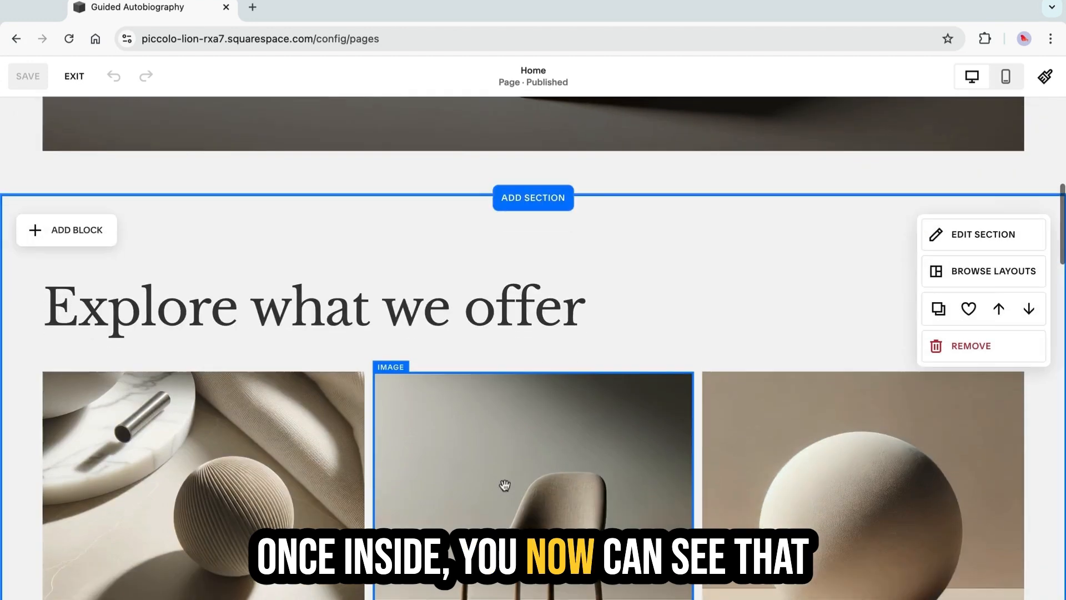
scroll(505, 485, "down", 5)
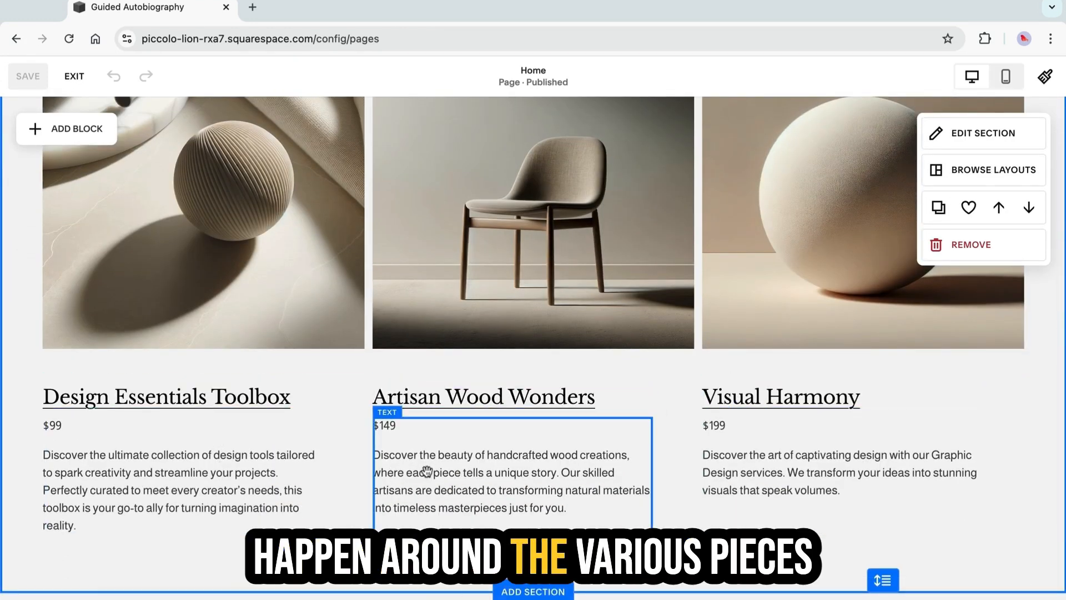
scroll(427, 471, "up", 15)
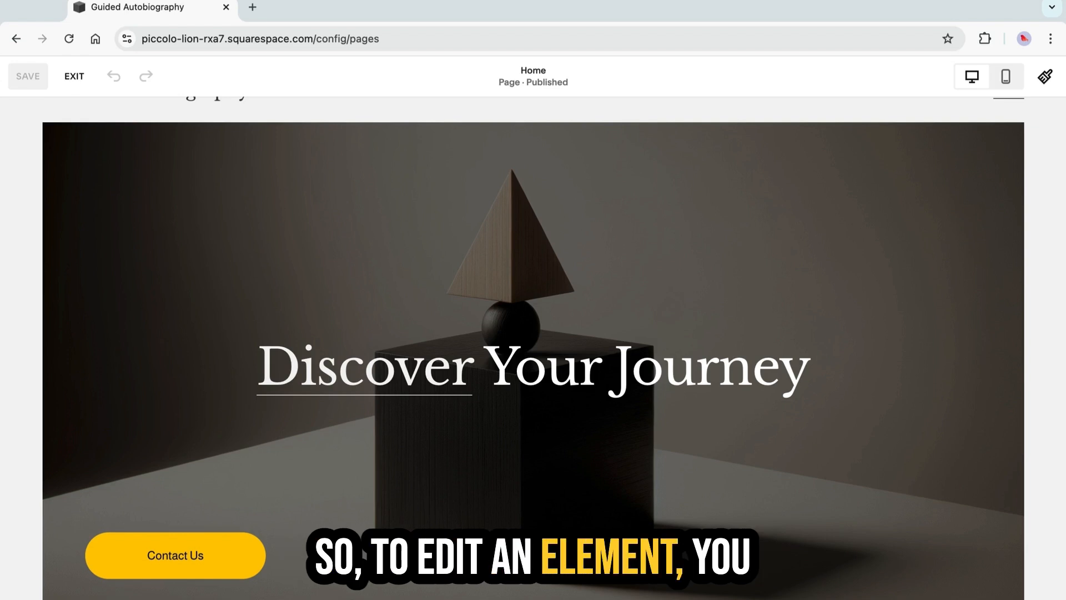
scroll(533, 344, "down", 5)
scroll(186, 411, "down", 3)
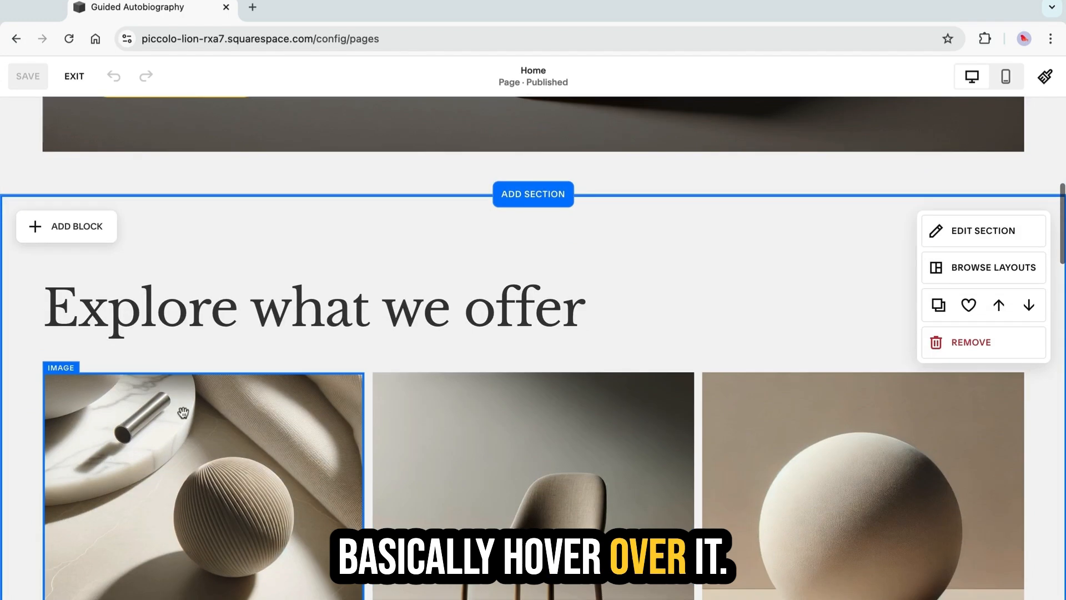
scroll(201, 317, "down", 1)
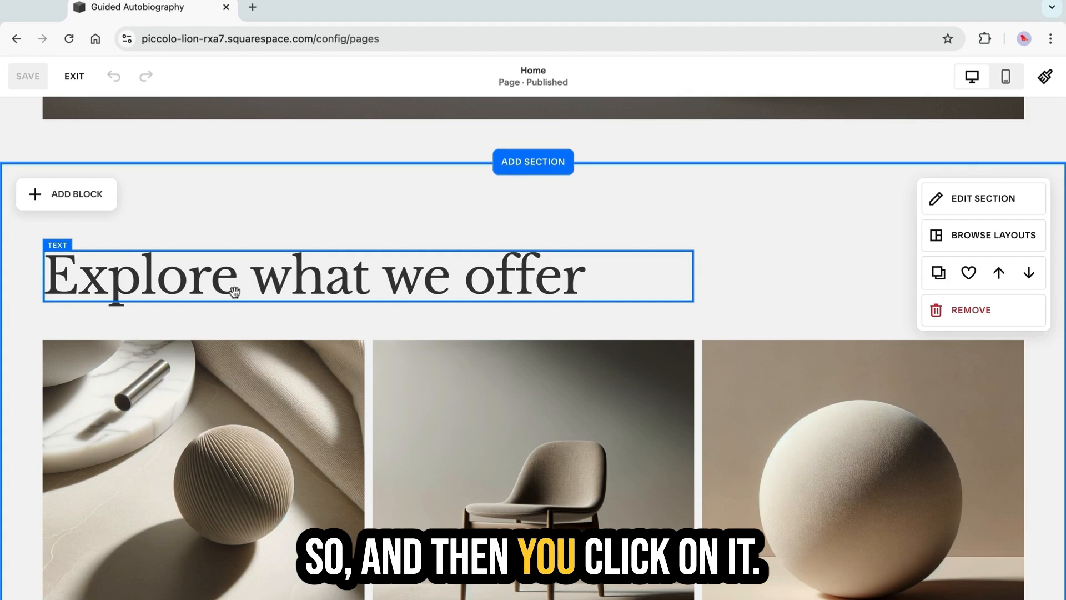
left_click(234, 293)
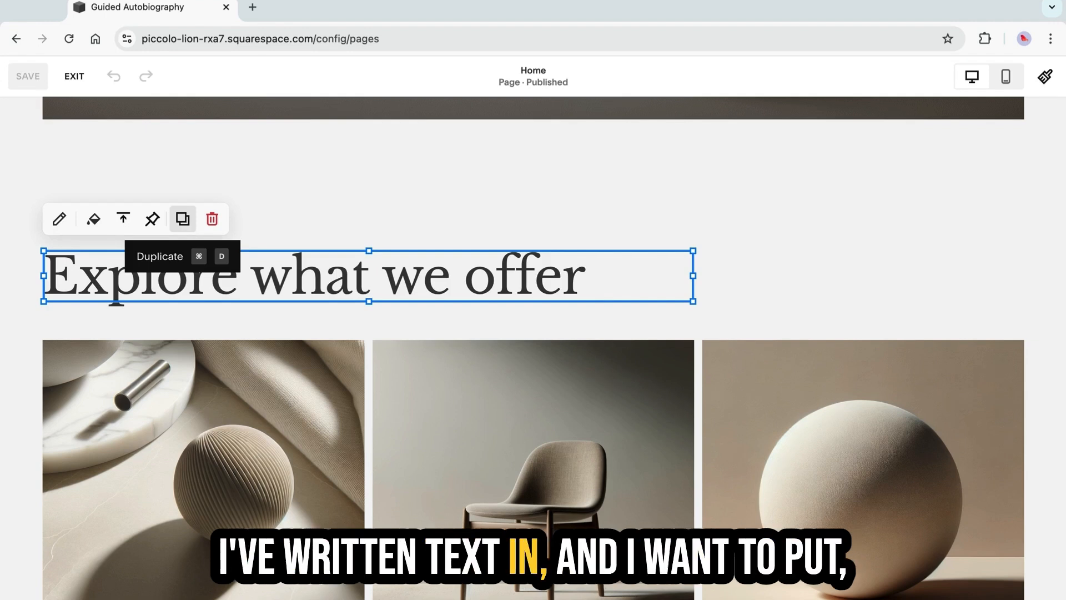
scroll(167, 404, "down", 4)
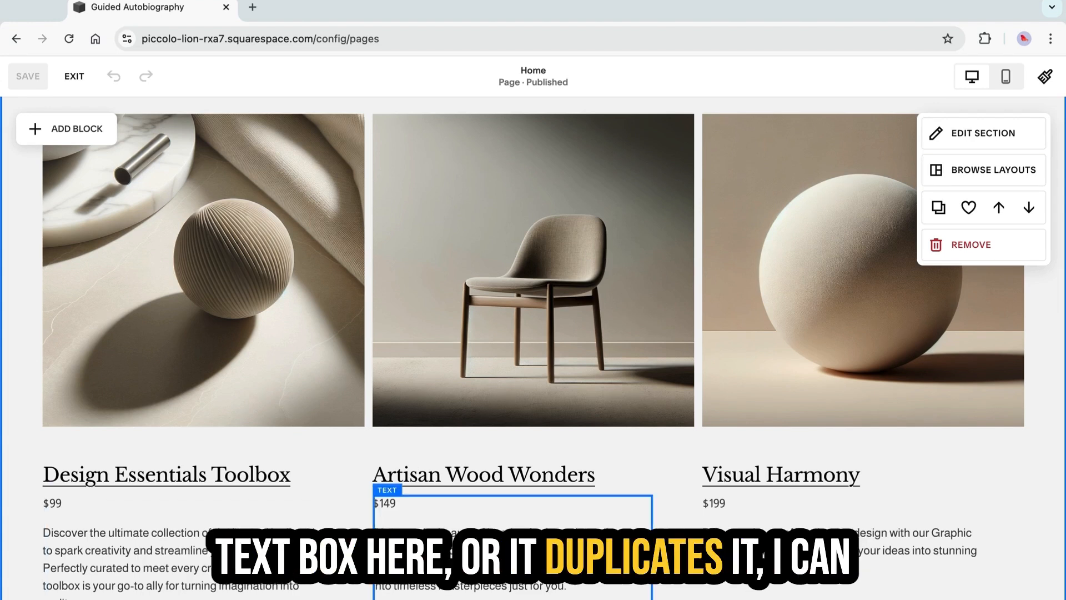
scroll(511, 527, "up", 5)
scroll(533, 333, "up", 4)
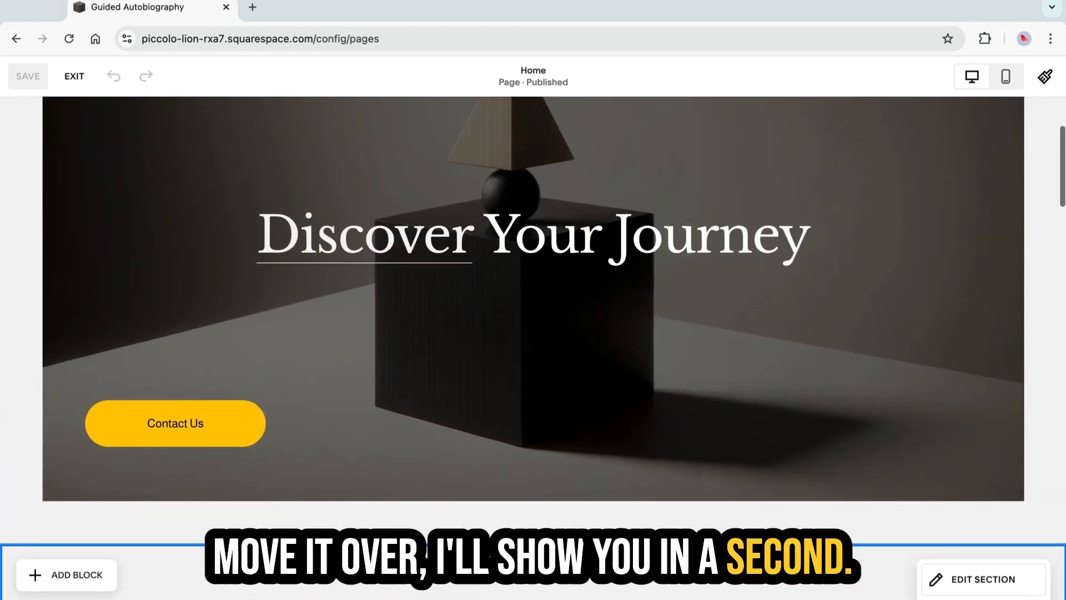
scroll(533, 333, "down", 4)
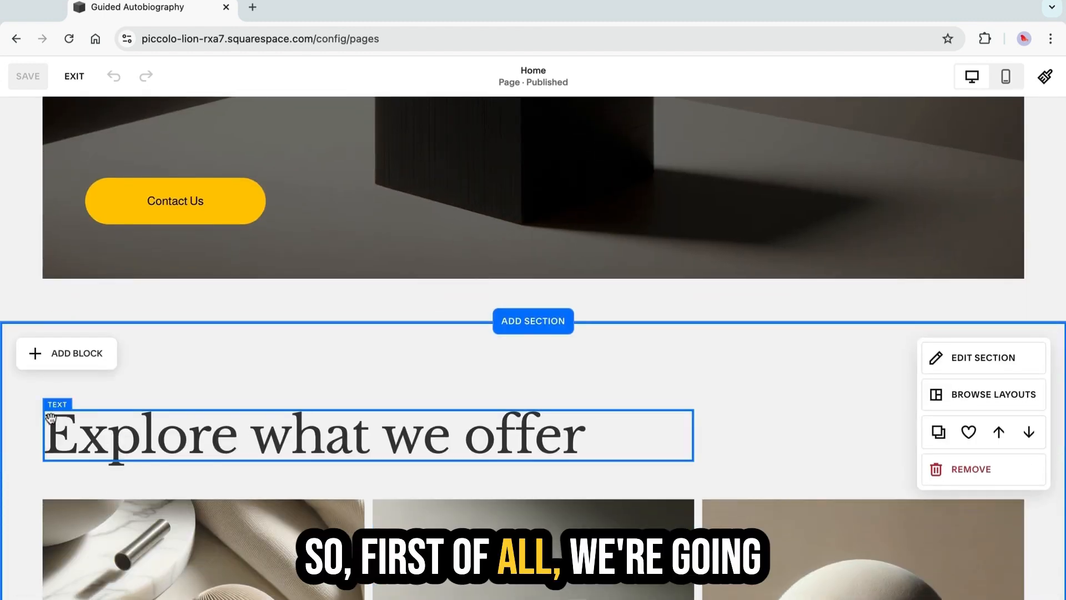
Try the Heading 2, Heading 3, Heading 4 and Paragraph 1 styles on the "Explore what we offer" text, and return it to Heading 1
left_click(63, 408)
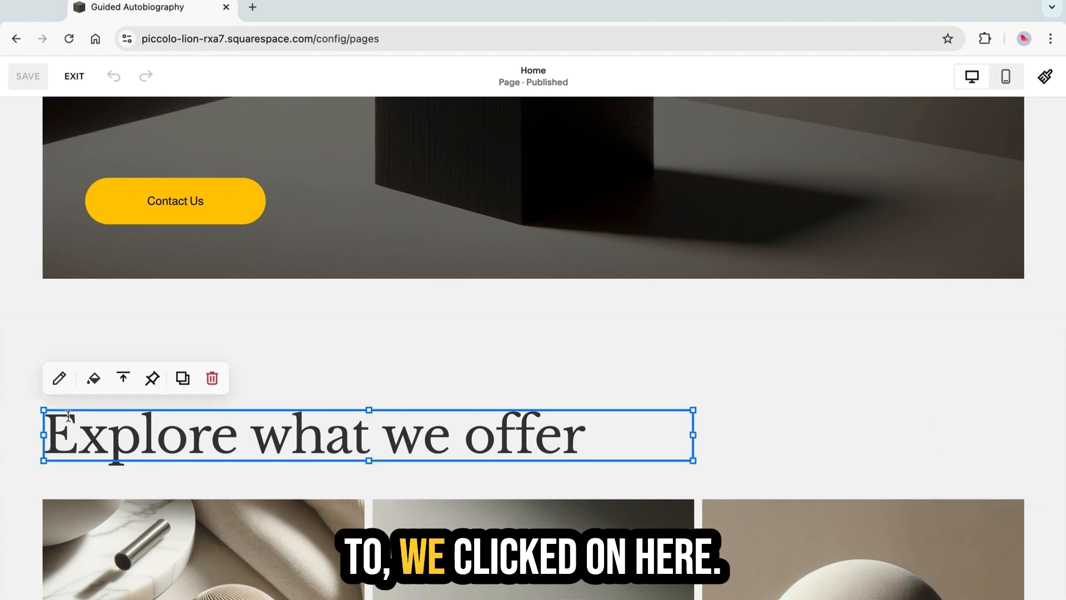
left_click(64, 385)
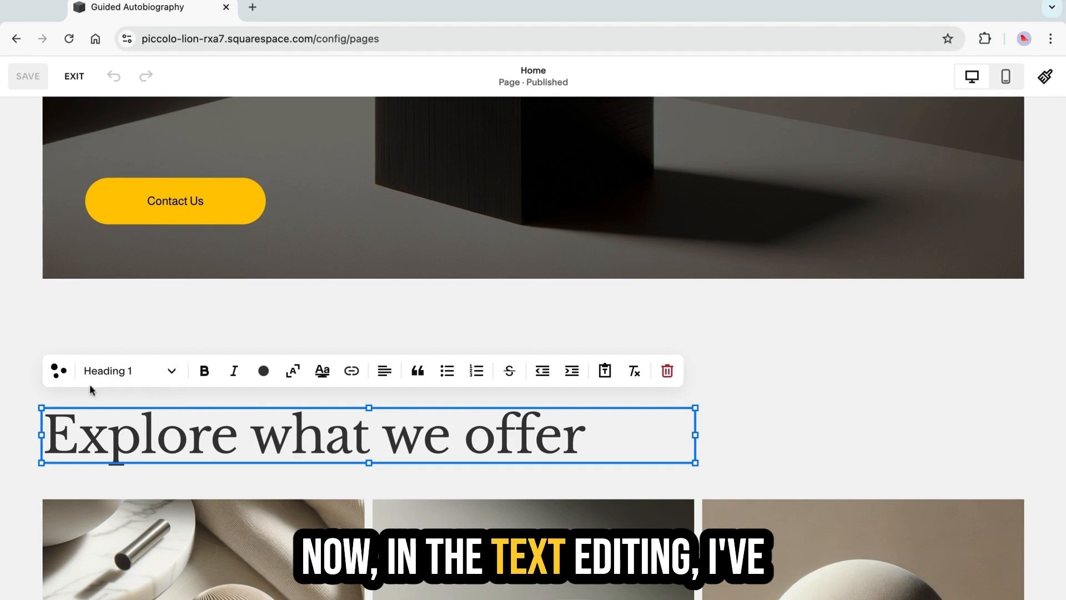
left_click(170, 373)
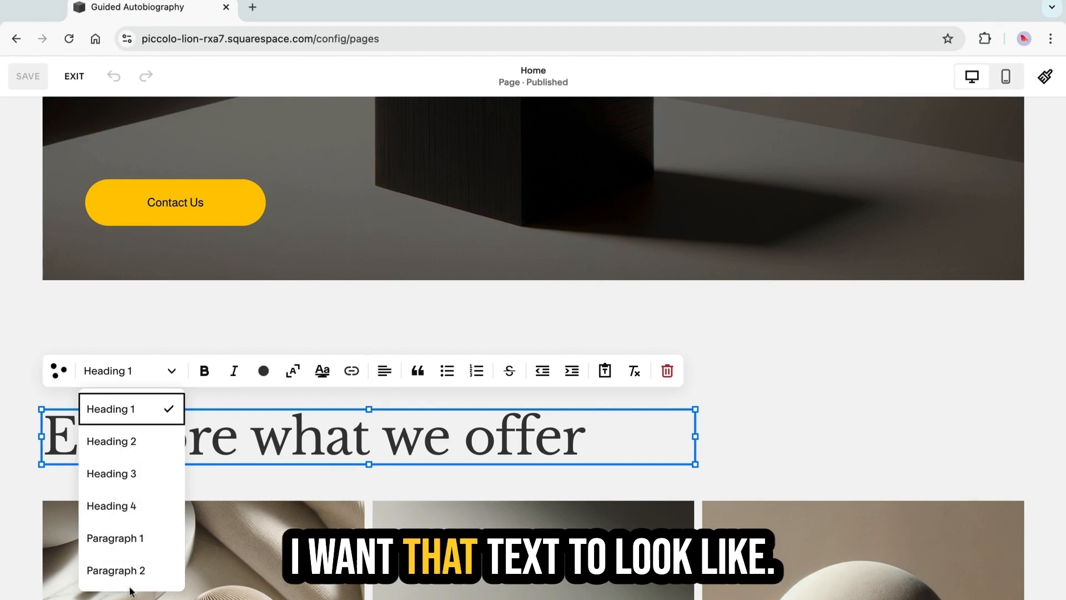
left_click(130, 451)
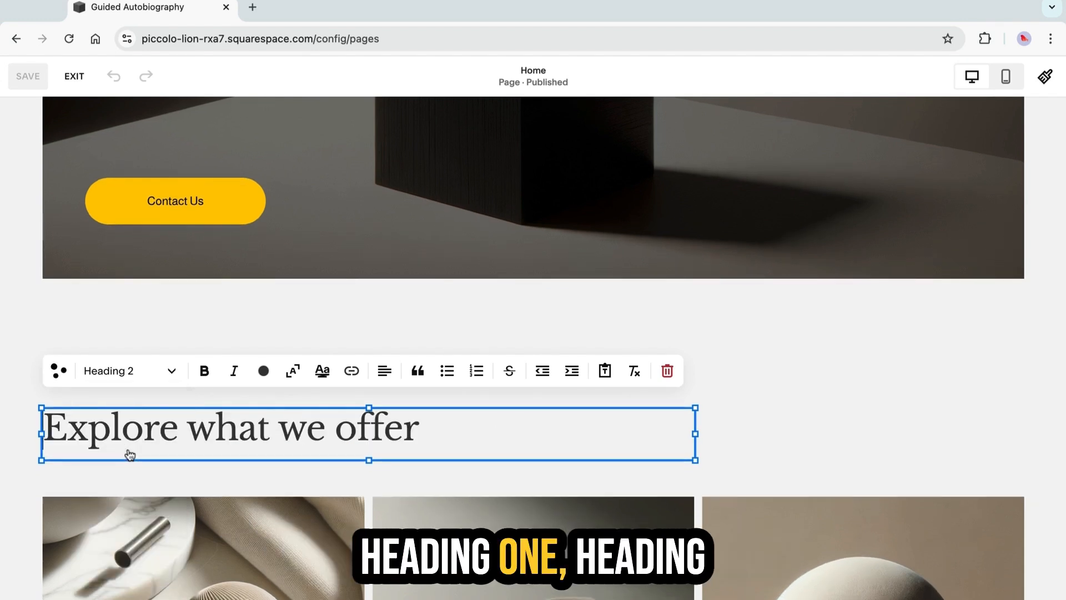
left_click(171, 372)
left_click(131, 466)
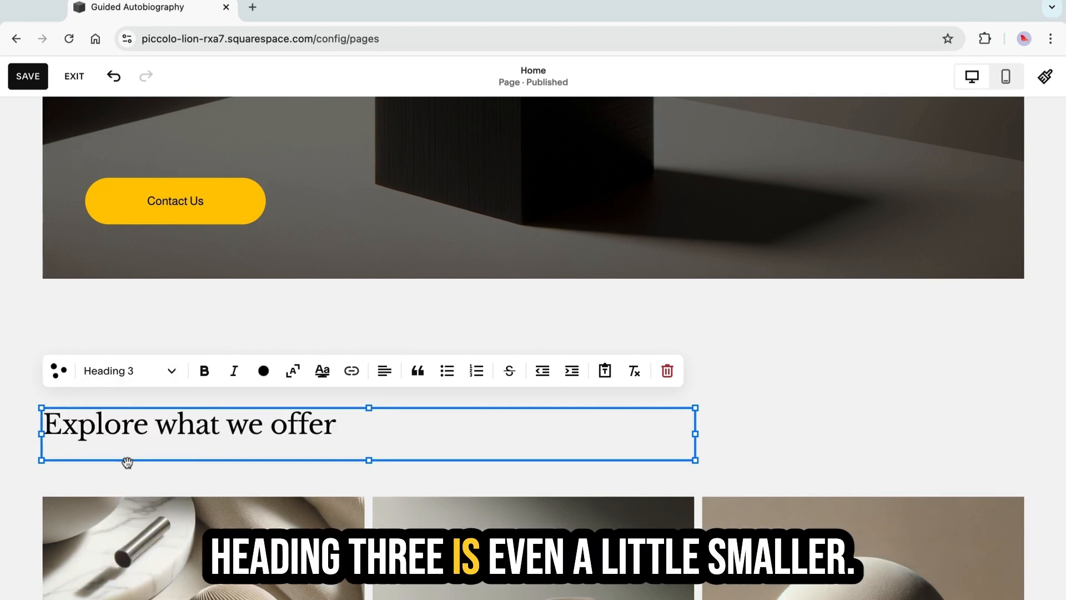
left_click(166, 380)
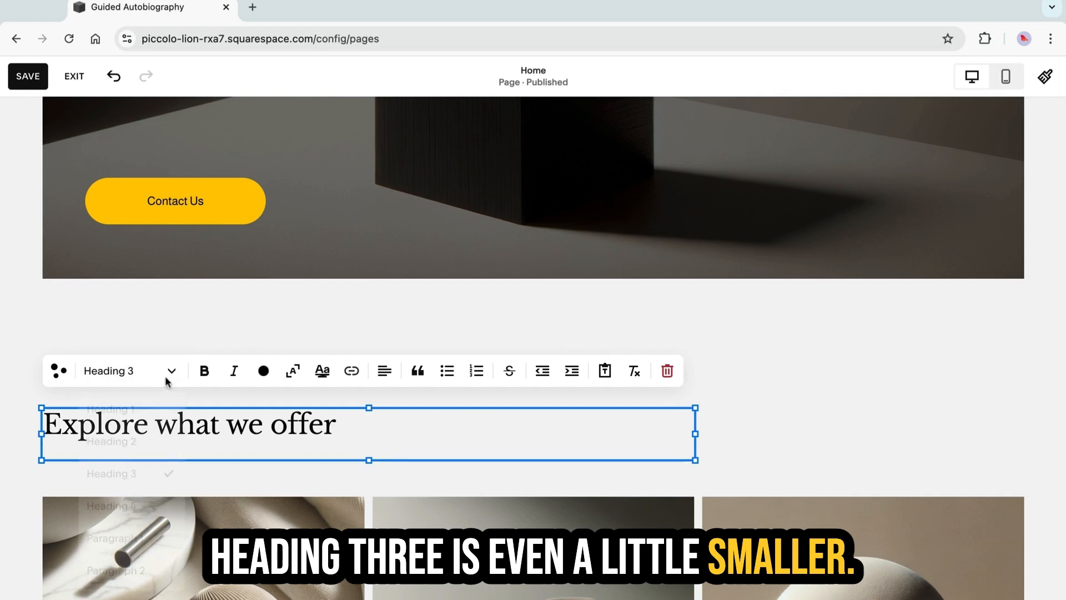
left_click(128, 507)
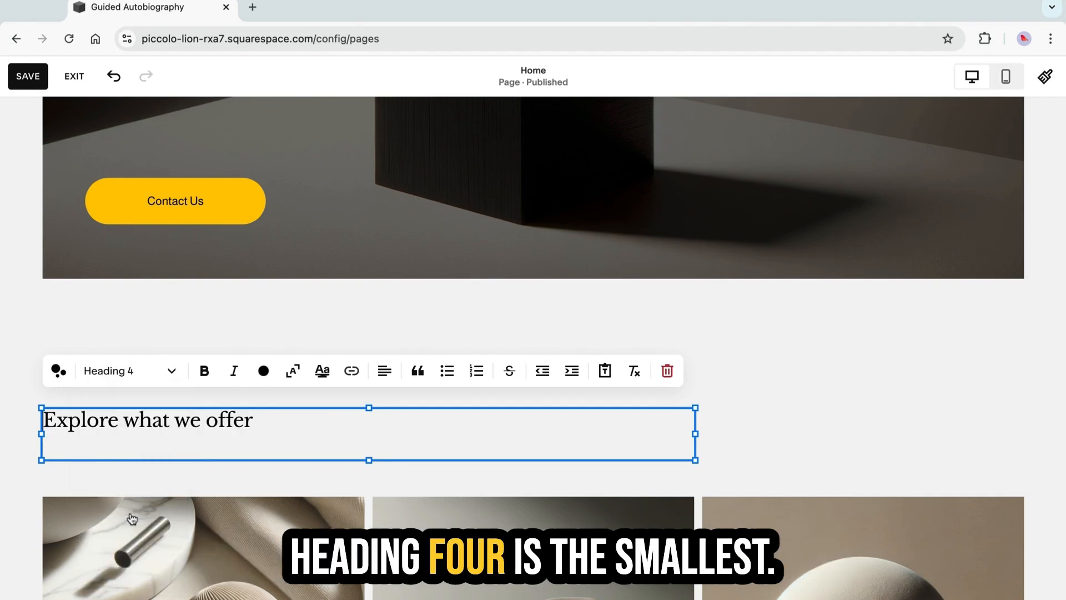
left_click(176, 379)
left_click(138, 533)
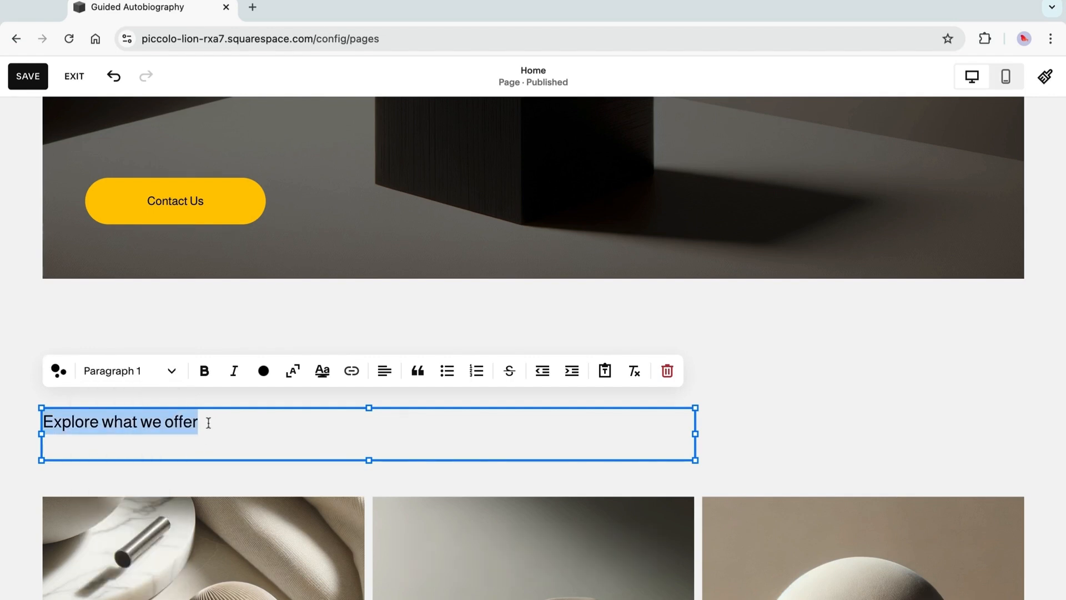
left_click(171, 376)
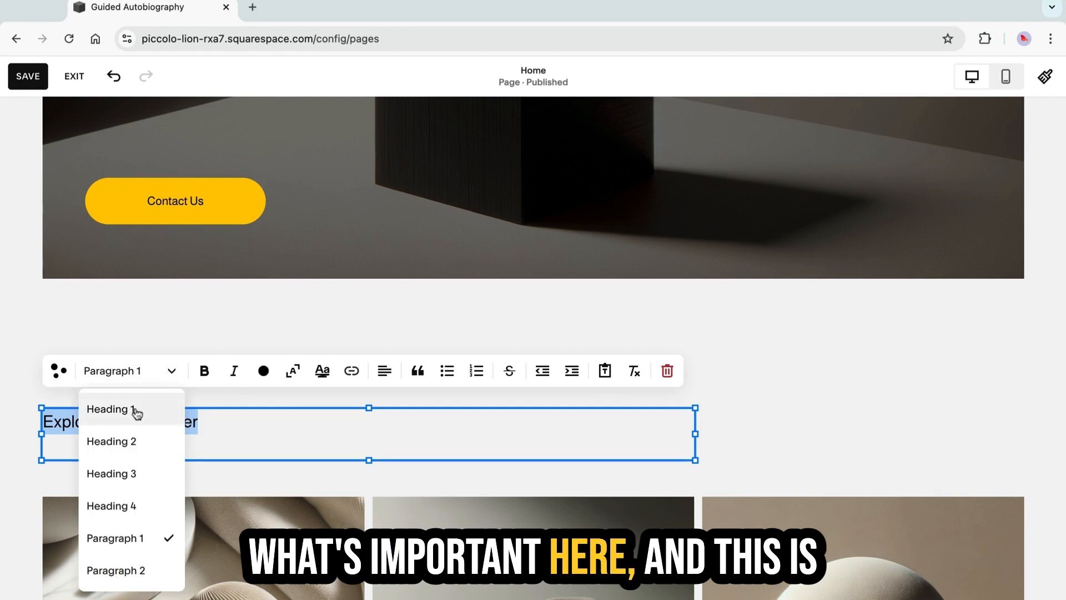
left_click(137, 413)
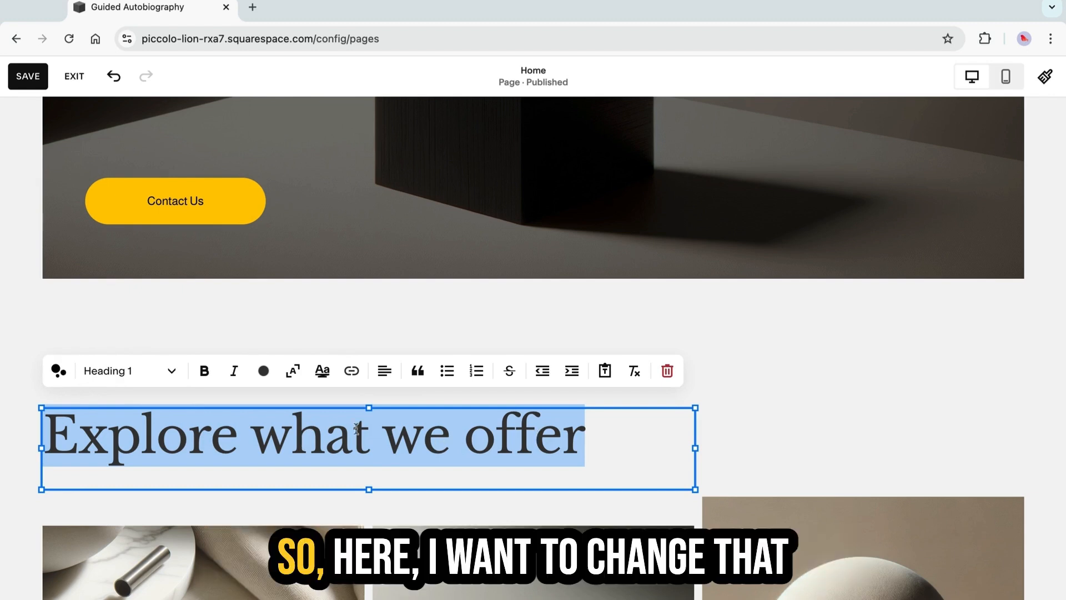
Replace the "Explore what we offer" heading text with "Autobiography Workshops"
left_click_drag(584, 436, 43, 436)
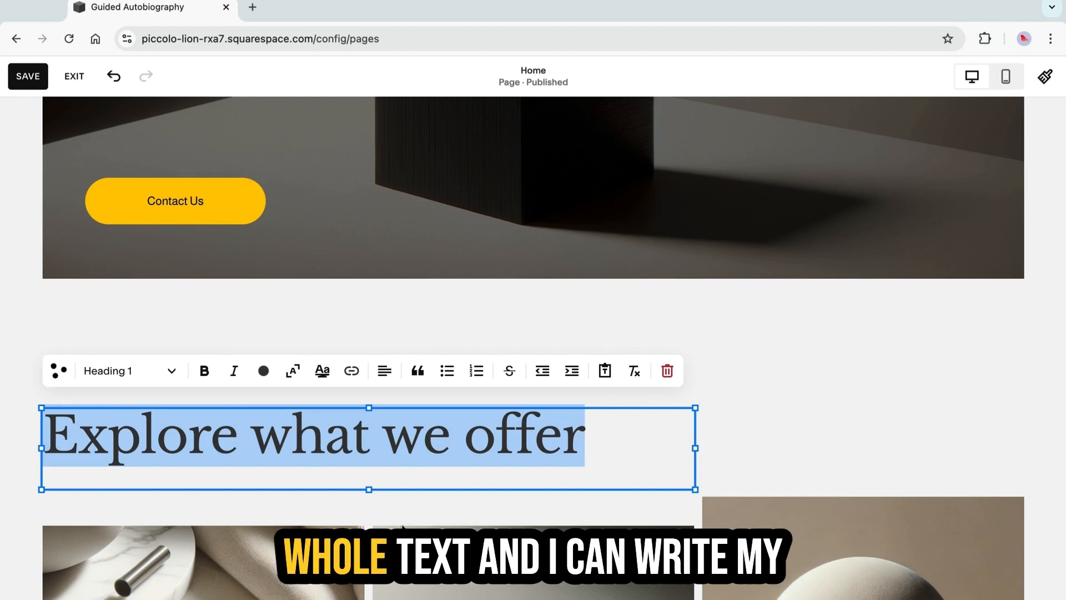
type("Autobiography W")
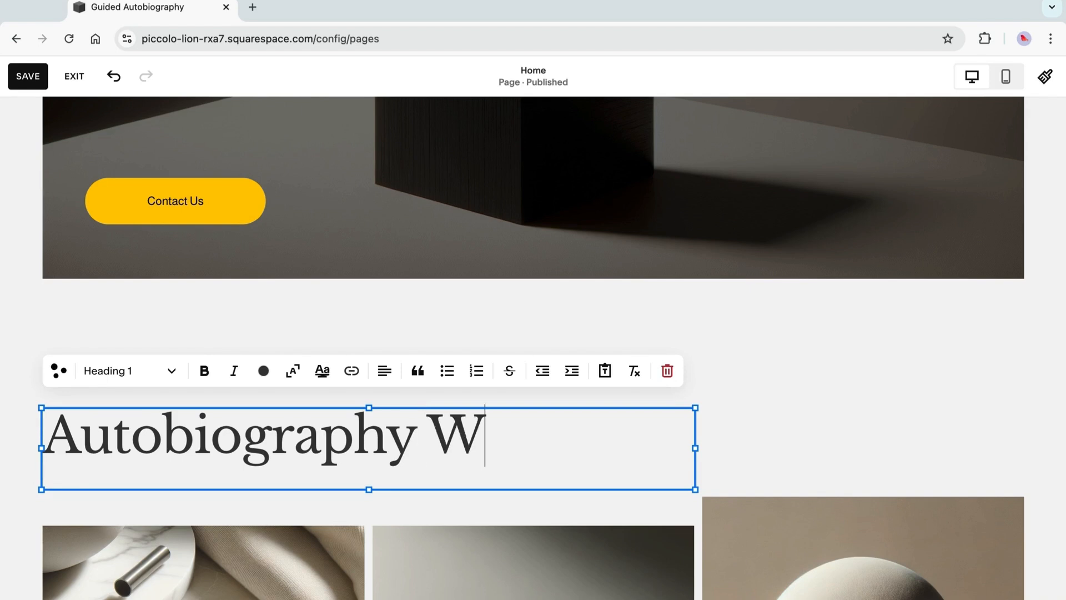
type("orkshop")
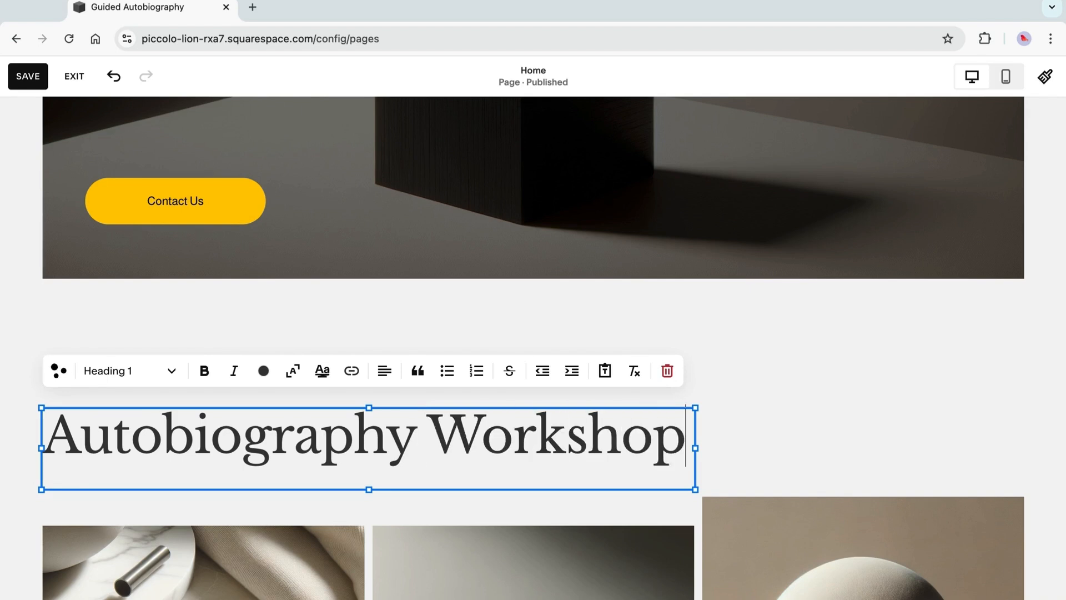
type("s")
Widen the "Autobiography Workshops" block until its text fits on one line, and move it up and right to centre the block in the section
scroll(533, 348, "down", 1)
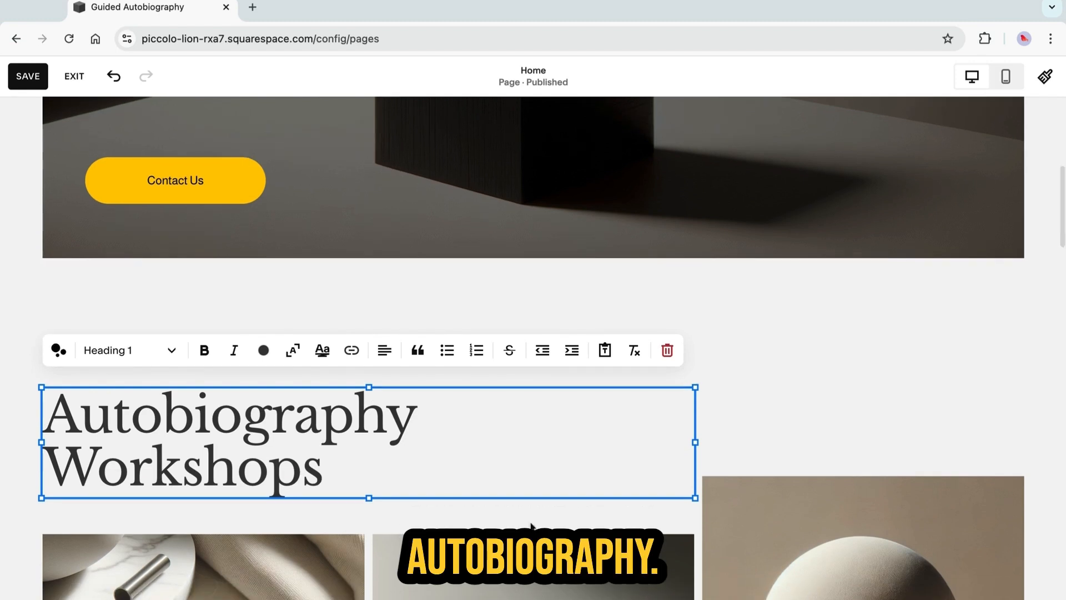
left_click_drag(695, 442, 699, 443)
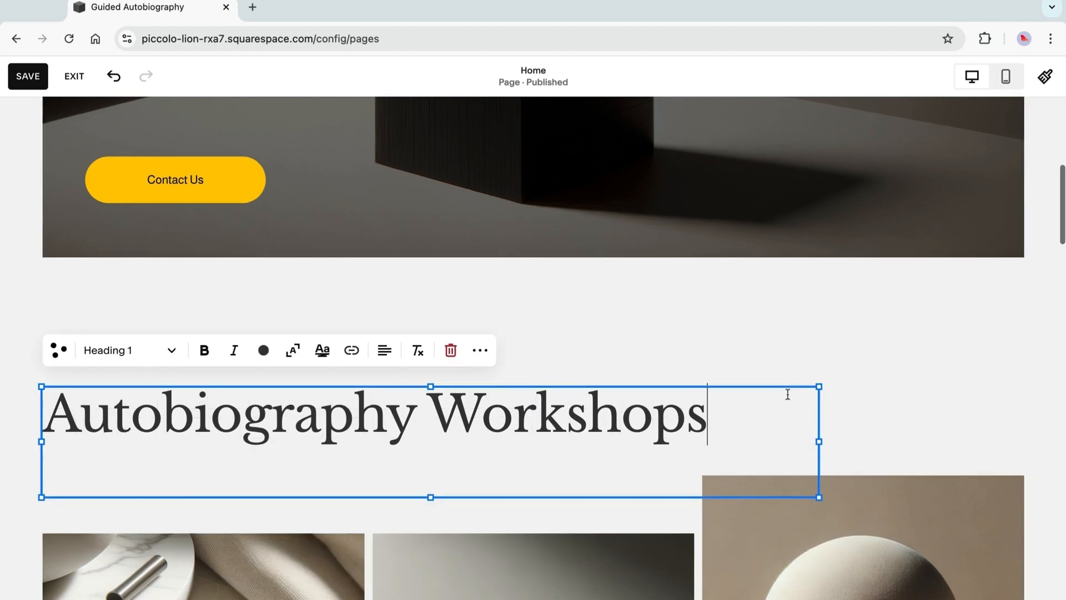
left_click(911, 395)
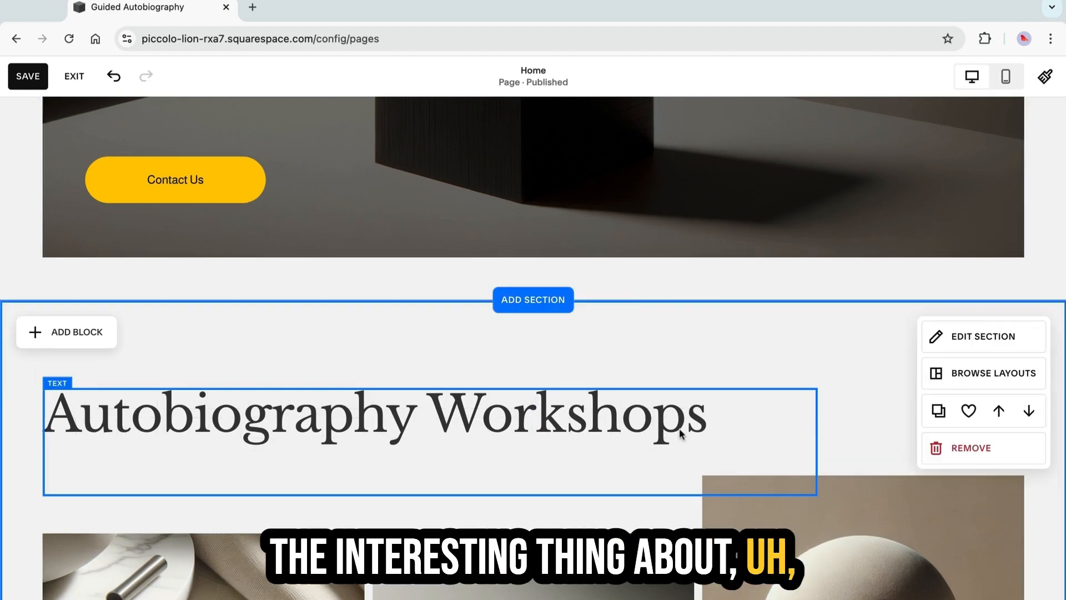
left_click_drag(648, 425, 712, 368)
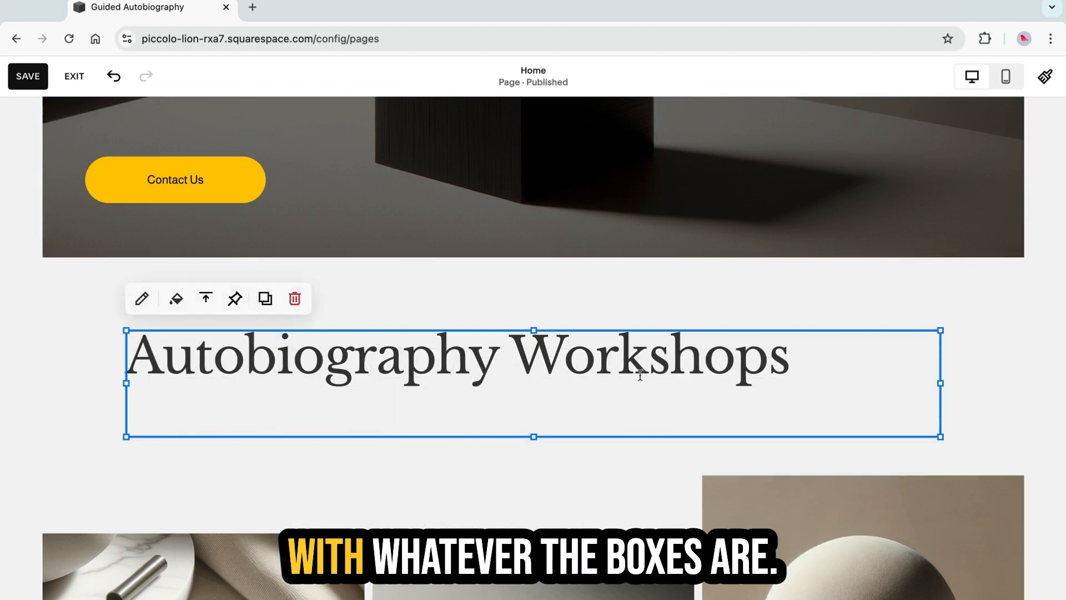
Move the third column's $199 description, "Visual Harmony" title and sphere image down to line up with the other two columns
scroll(500, 483, "down", 3)
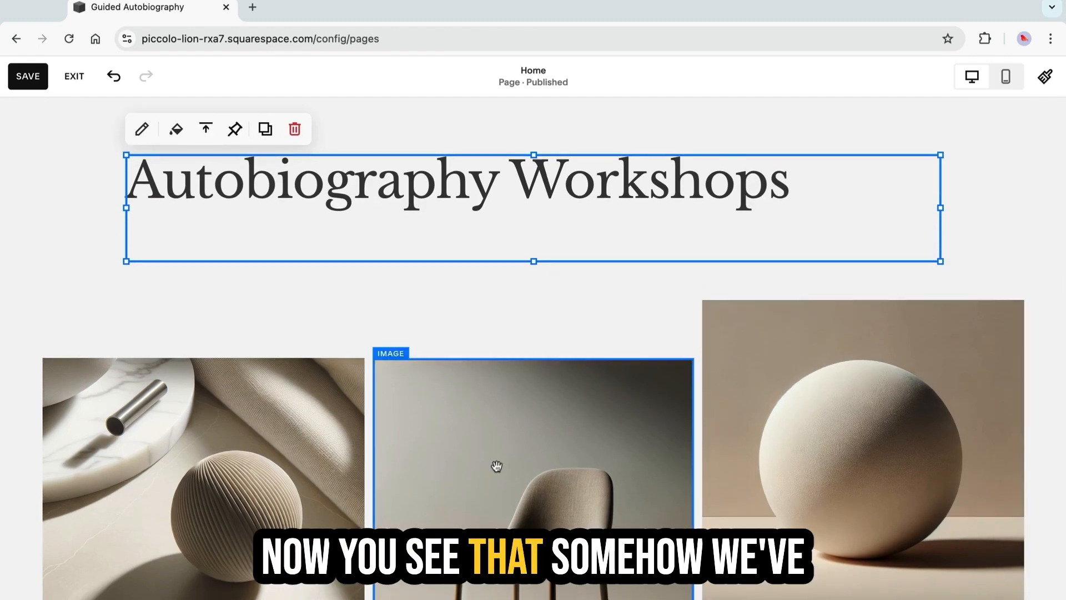
scroll(495, 467, "down", 3)
scroll(544, 478, "down", 3)
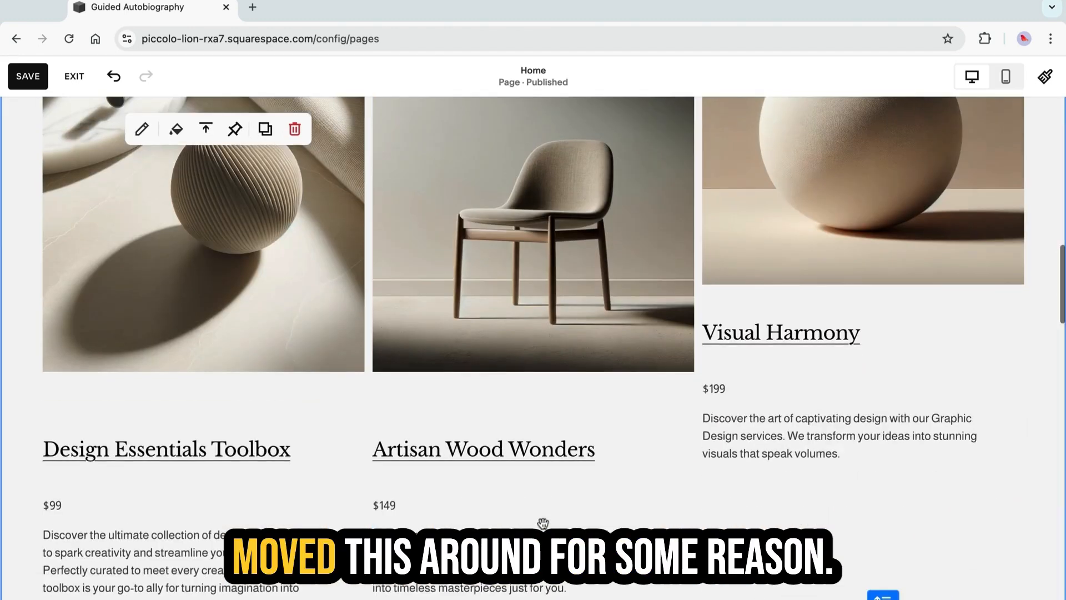
scroll(510, 488, "up", 1)
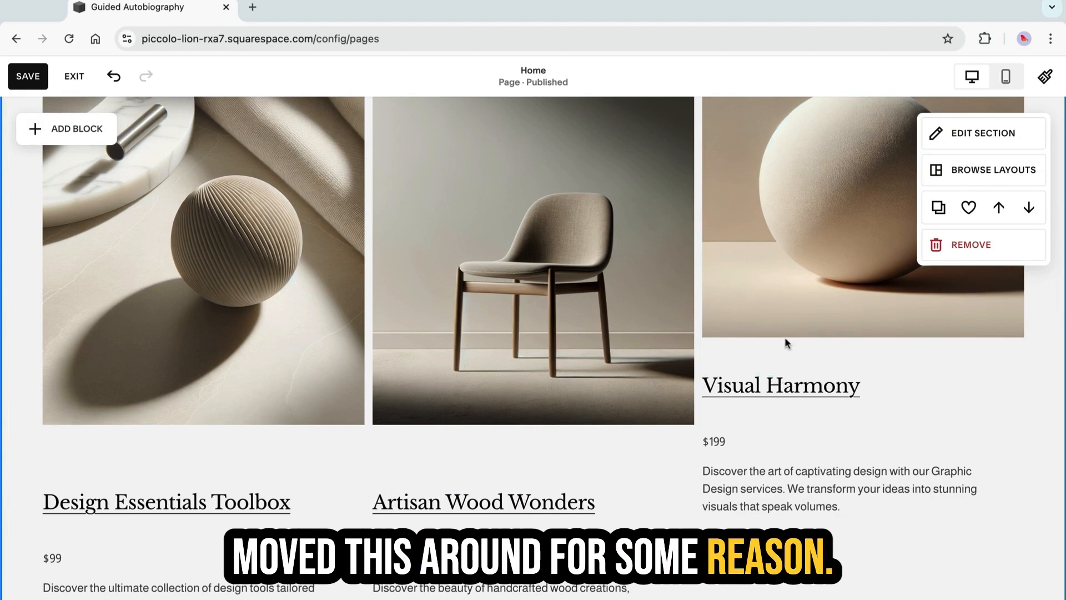
mouse_move(751, 490)
left_mouse_down()
mouse_move(749, 556)
mouse_move(749, 509)
left_mouse_up()
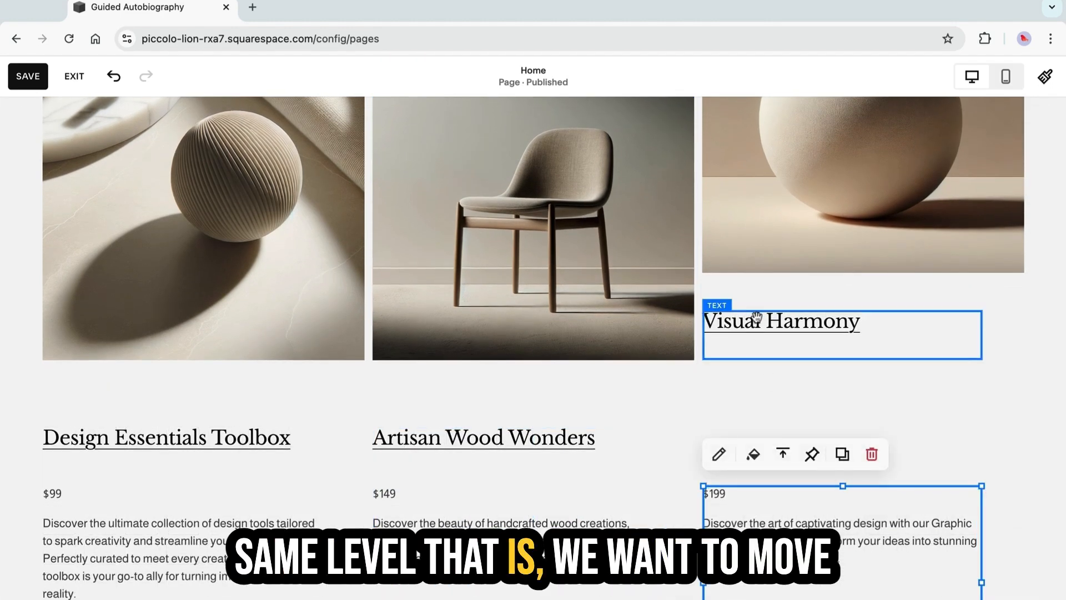
left_click_drag(756, 318, 756, 318)
left_click_drag(756, 318, 755, 317)
left_click_drag(787, 228, 788, 228)
scroll(280, 333, "down", 2)
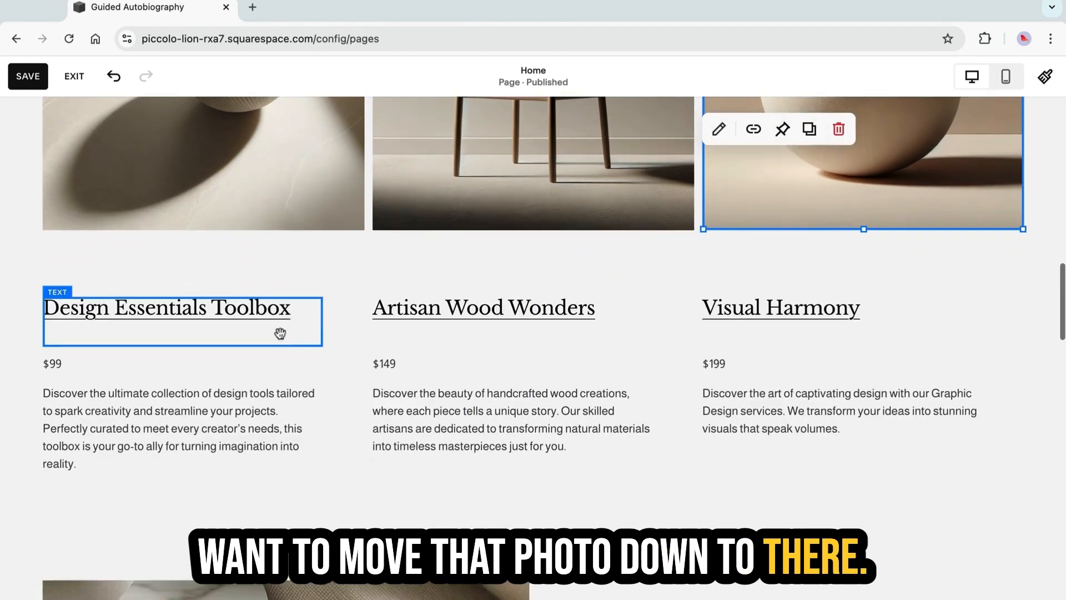
scroll(280, 333, "up", 5)
scroll(280, 333, "up", 4)
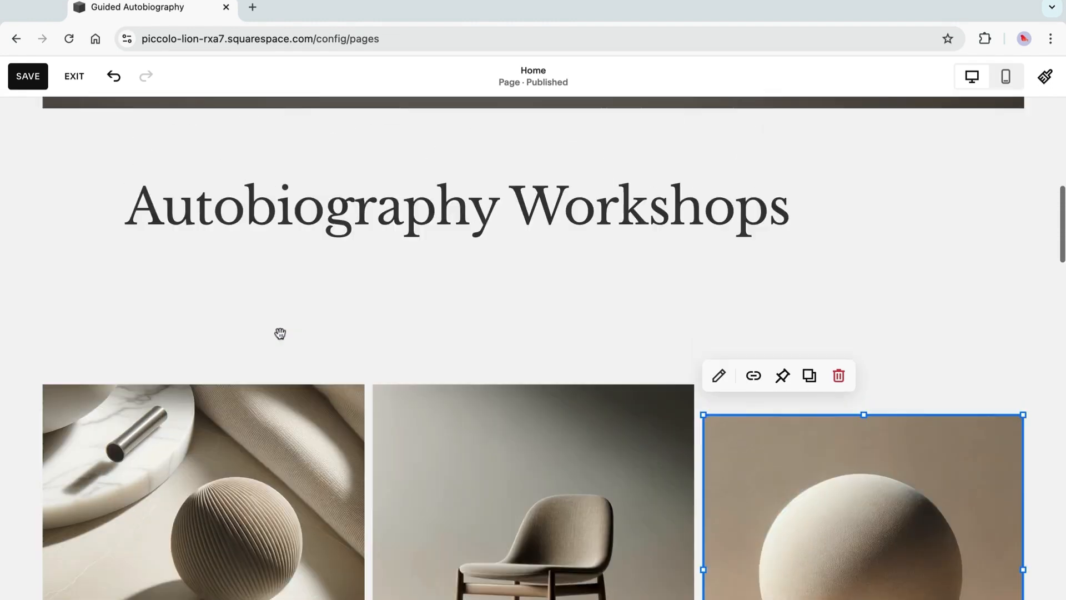
Try bold and italic formatting on the word "Workshops" in the "Autobiography Workshops" heading, and return it to regular text
key("shift+Left")
key("shift+Left")
key("shift+Left")
key("shift+Left")
key("shift+Left")
key("shift+Left")
key("shift+Left")
key("shift+Left")
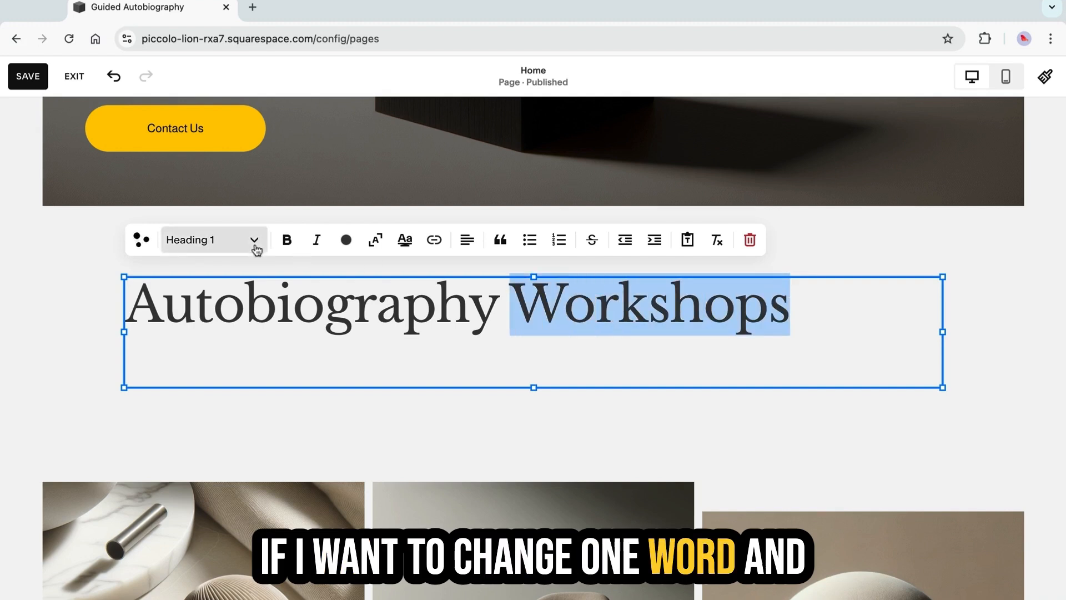
left_click(297, 245)
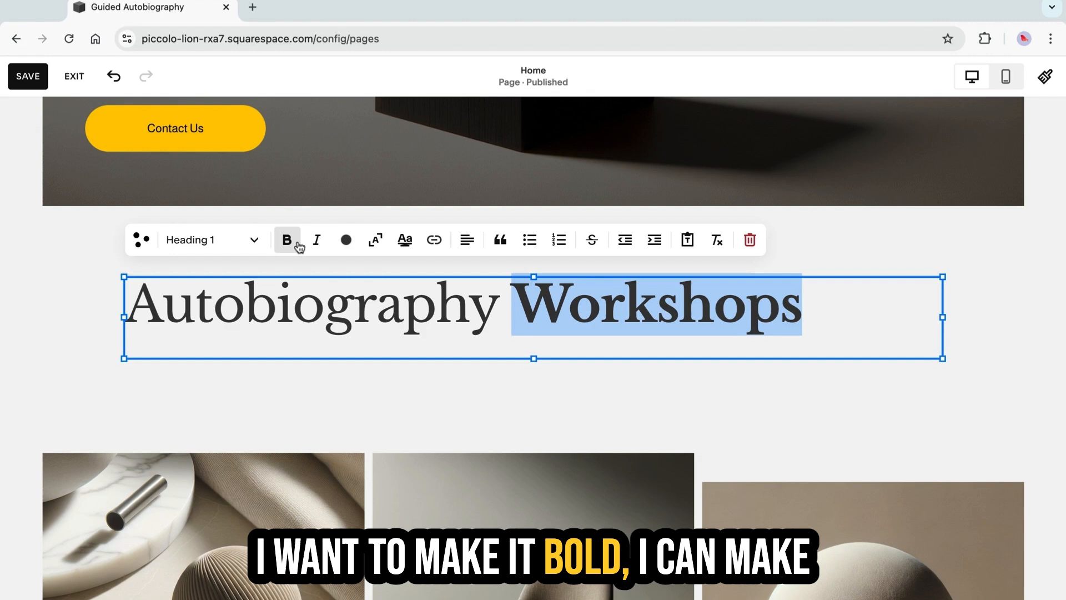
left_click(298, 246)
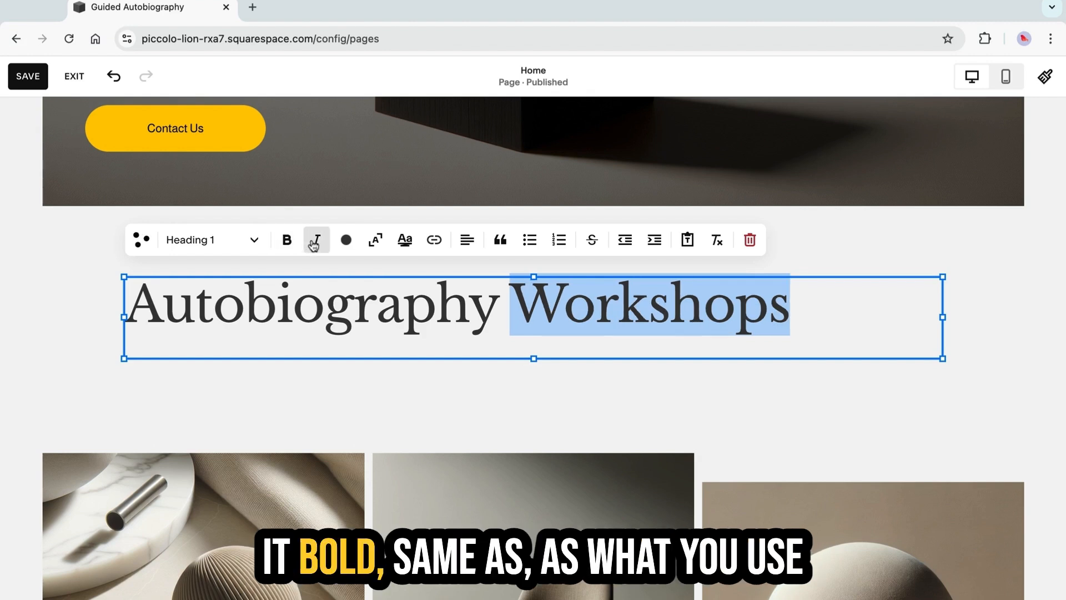
left_click(319, 241)
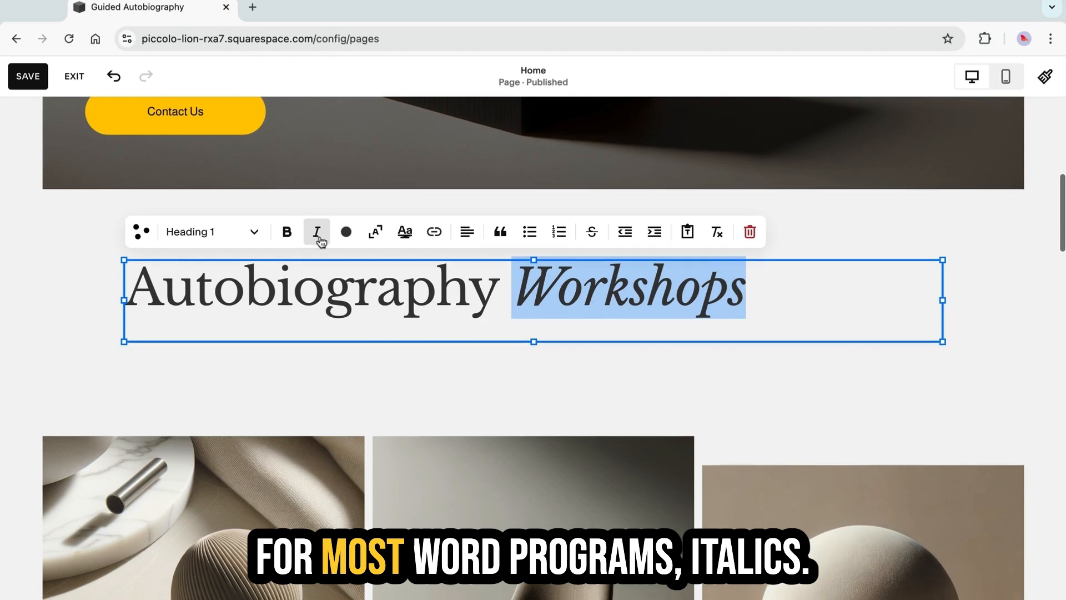
key("super+i")
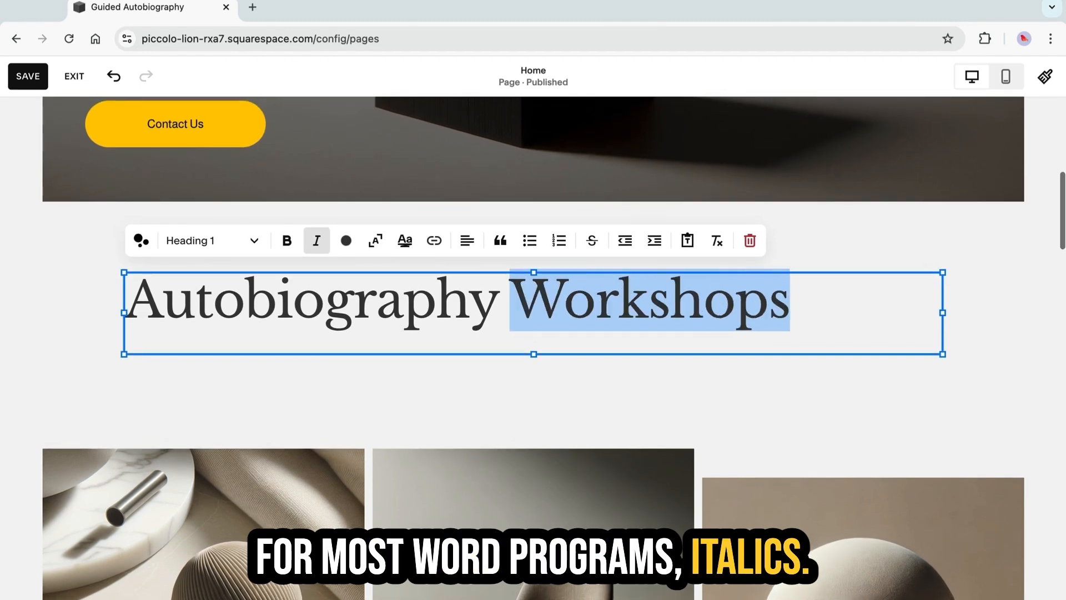
Try palette yellow, palette black and a custom red as the text colour of the word "Workshops"
left_click(348, 241)
left_click(343, 325)
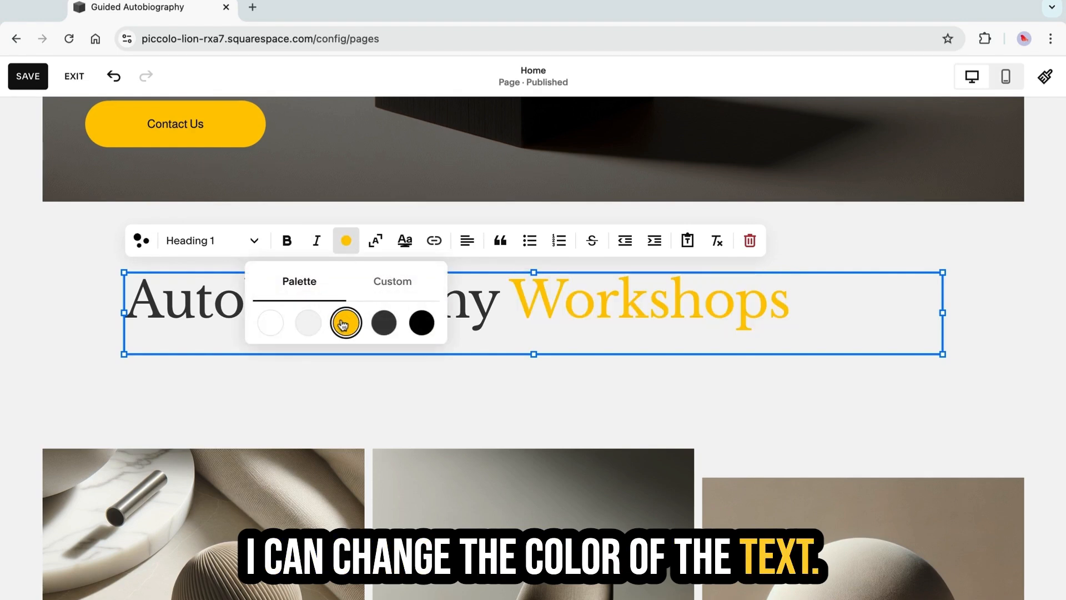
left_click(350, 248)
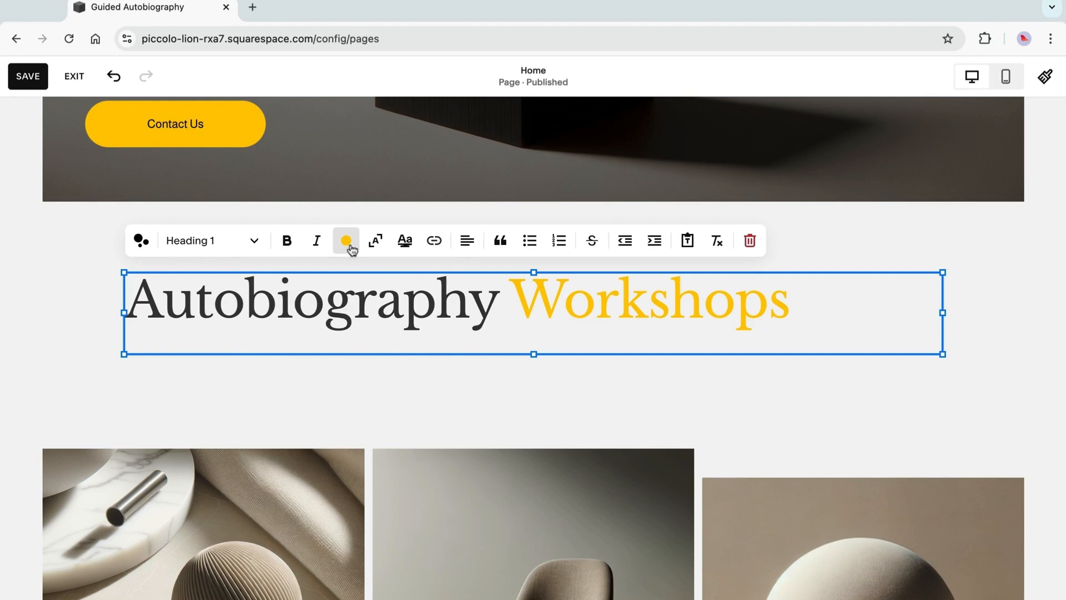
left_click(344, 247)
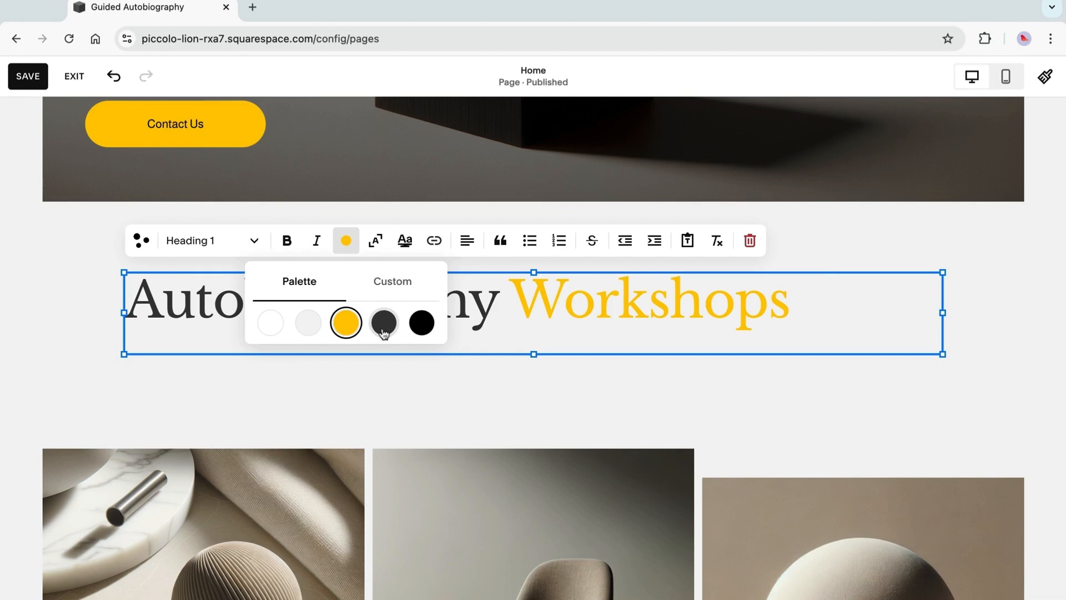
left_click(424, 326)
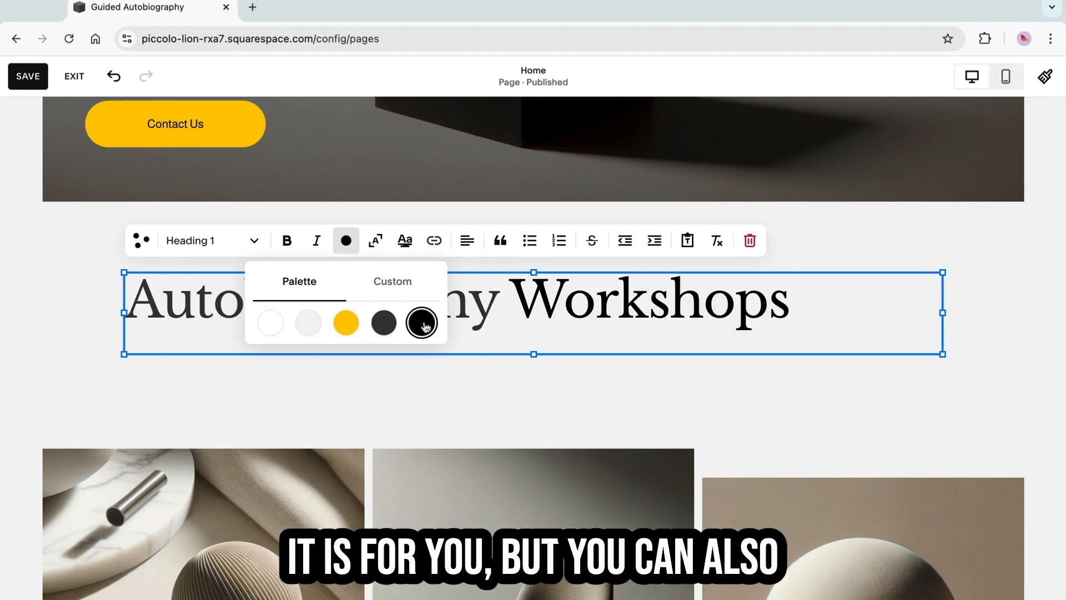
left_click(405, 288)
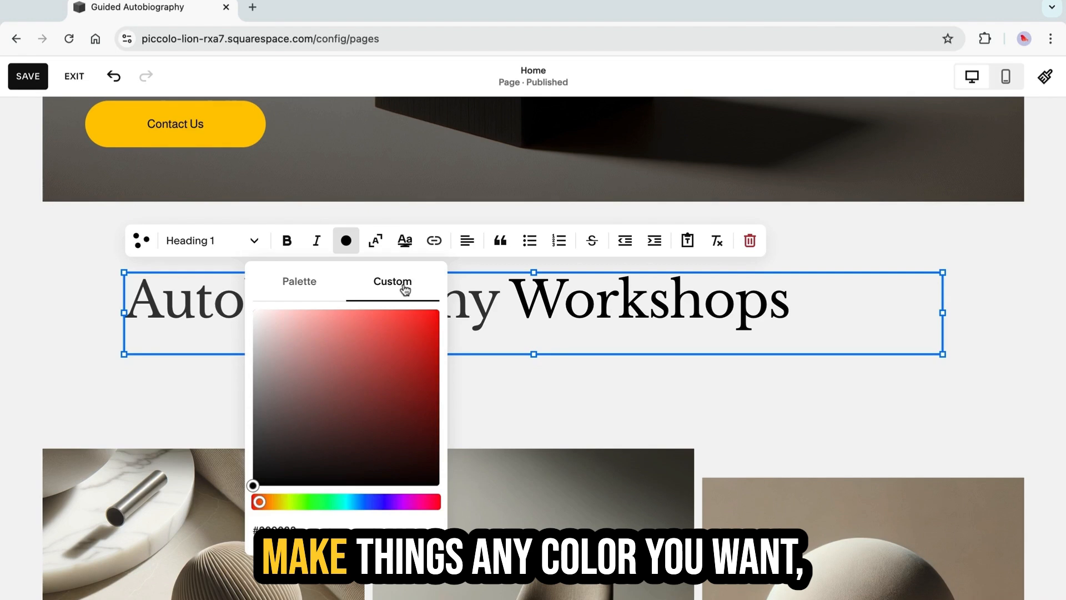
left_click(421, 316)
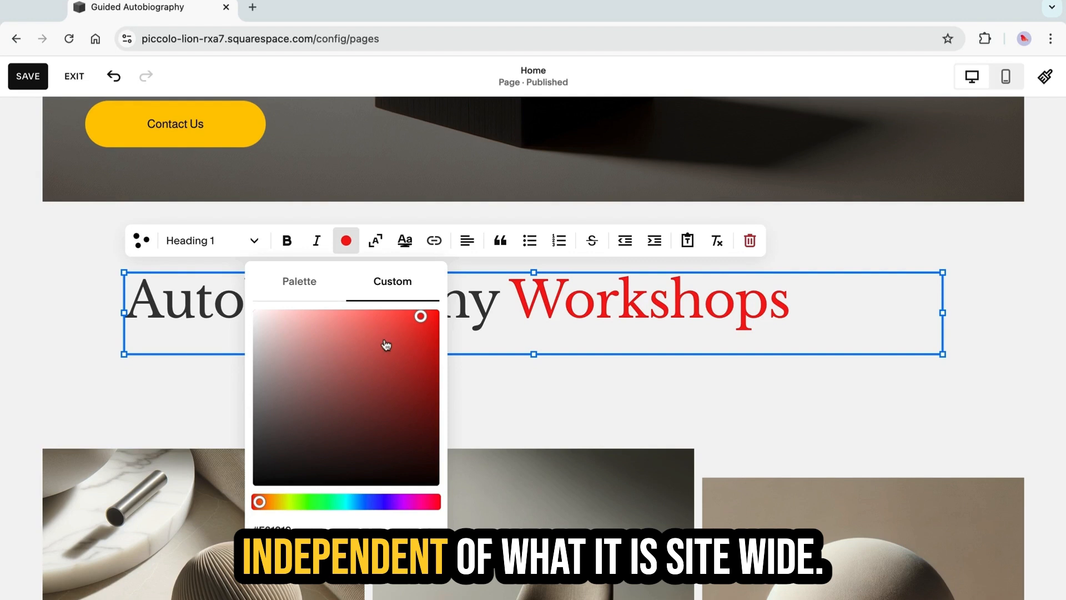
scroll(385, 346, "up", 1)
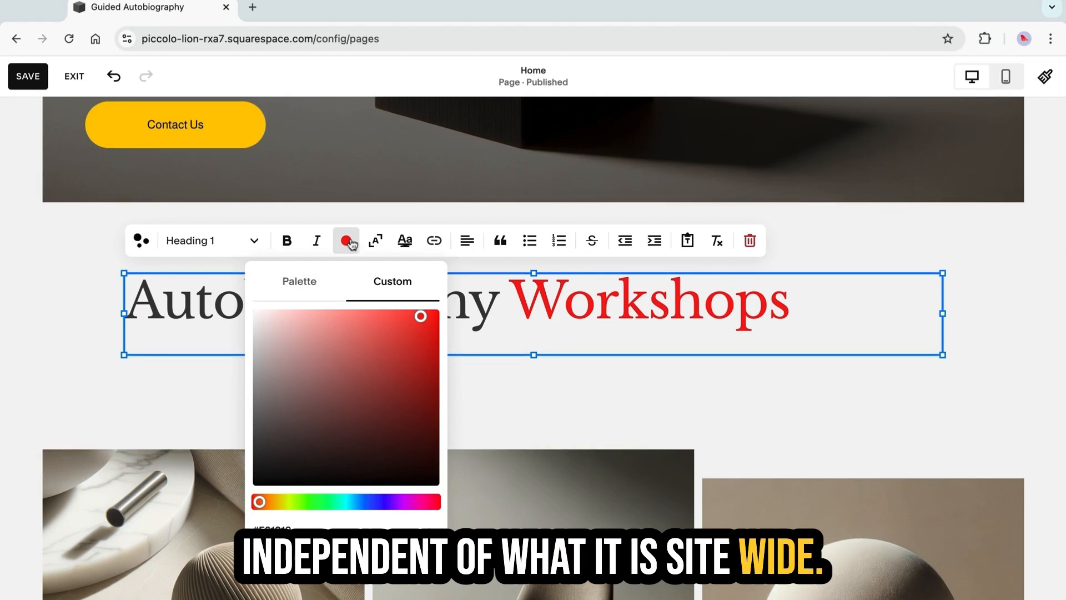
Set the word "Workshops" to the palette's black and finish editing the heading text
left_click(297, 282)
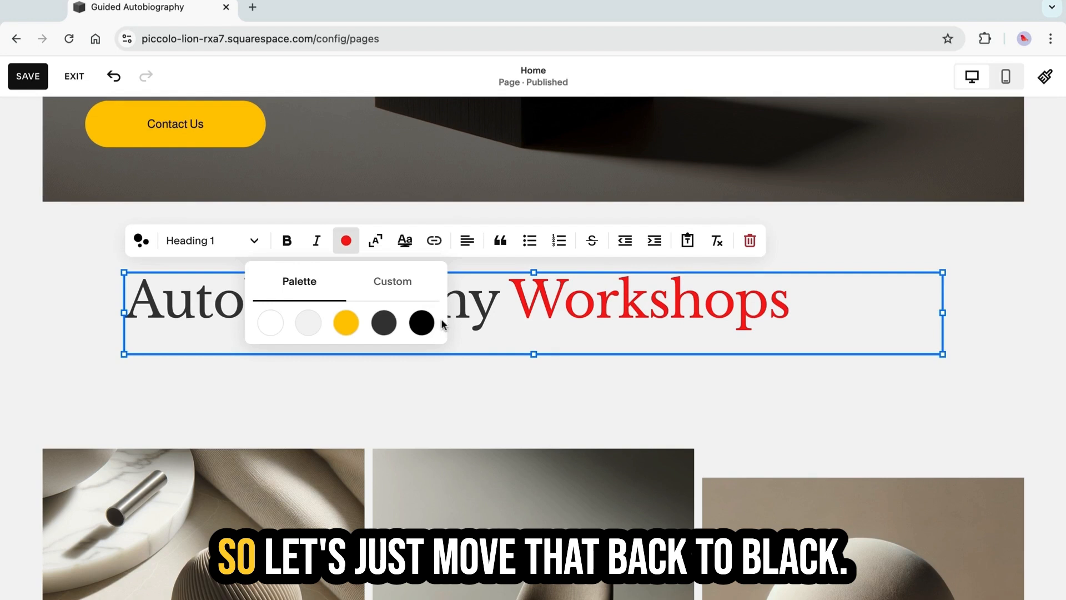
left_click(421, 322)
key("Escape")
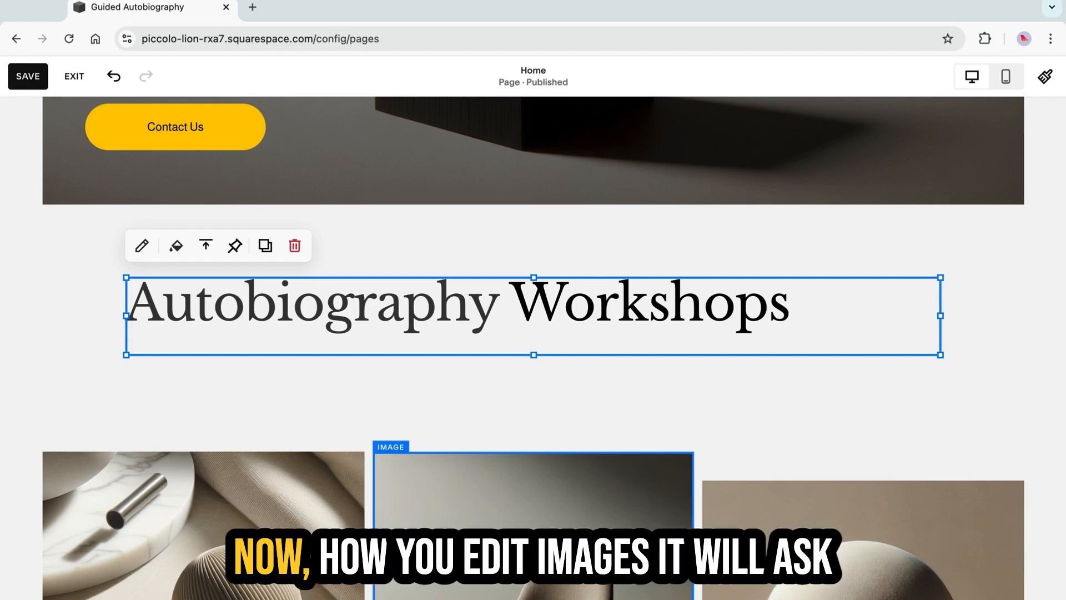
Replace the image above "Design Essentials Toolbox" with the free stock image of a white sphere against a black background
scroll(222, 333, "down", 5)
left_click(111, 200)
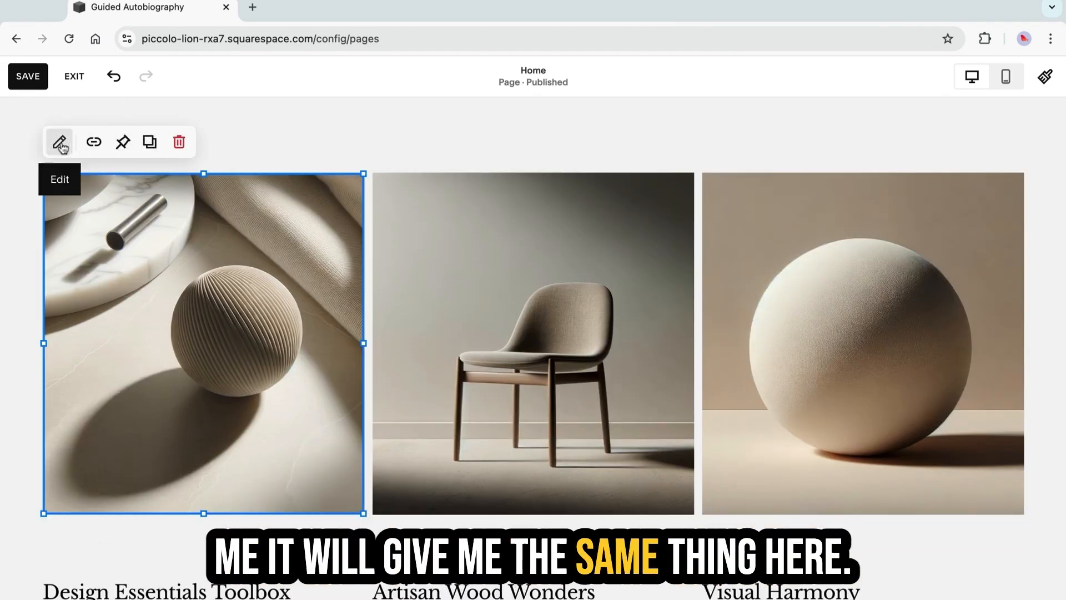
left_click(60, 143)
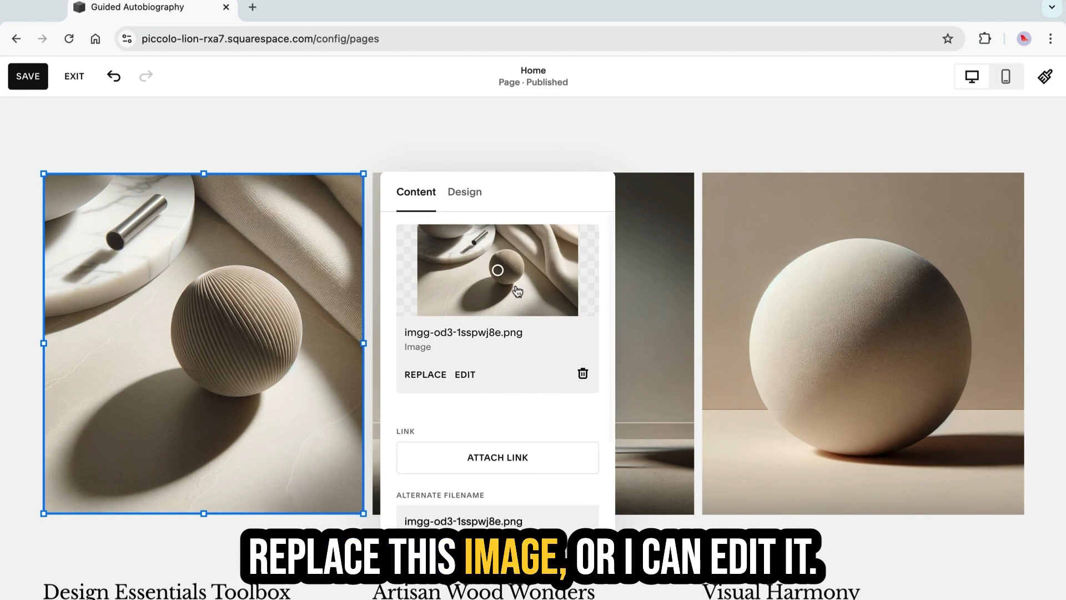
left_click(436, 379)
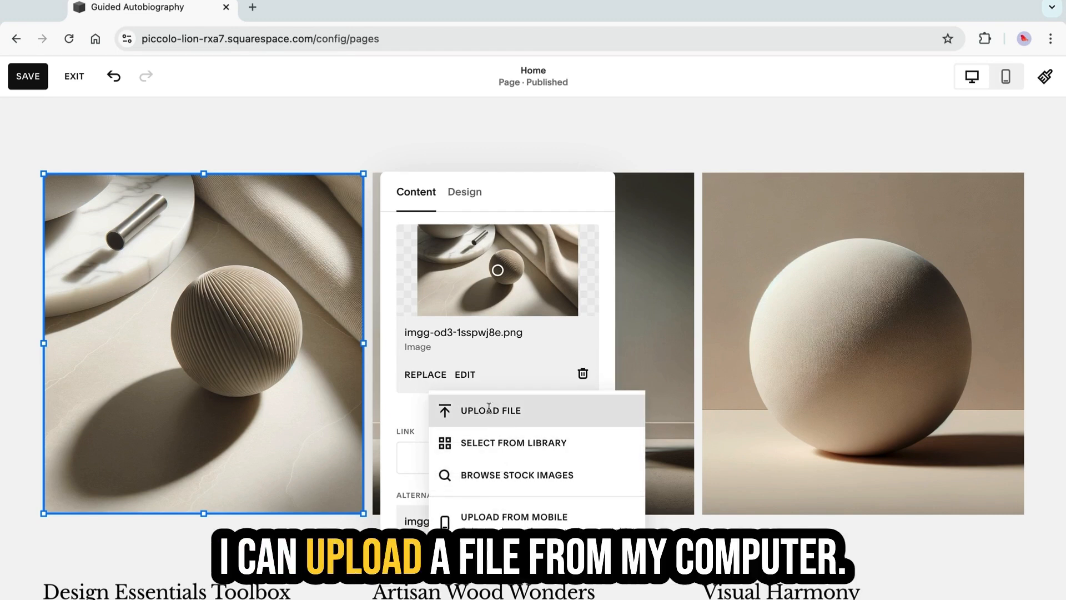
left_click(486, 475)
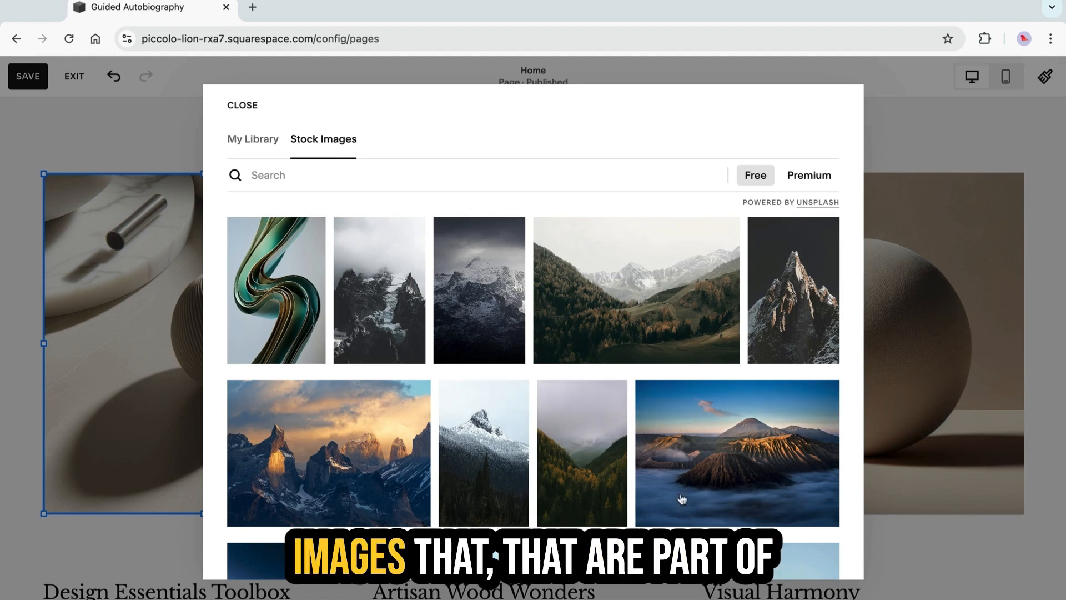
scroll(498, 466, "down", 10)
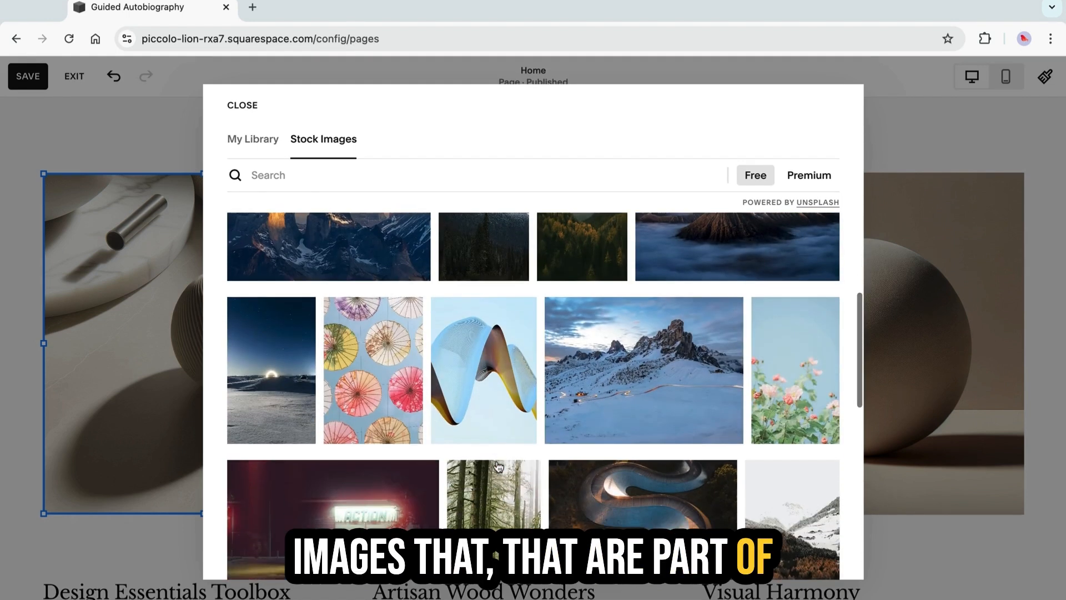
scroll(498, 466, "down", 10)
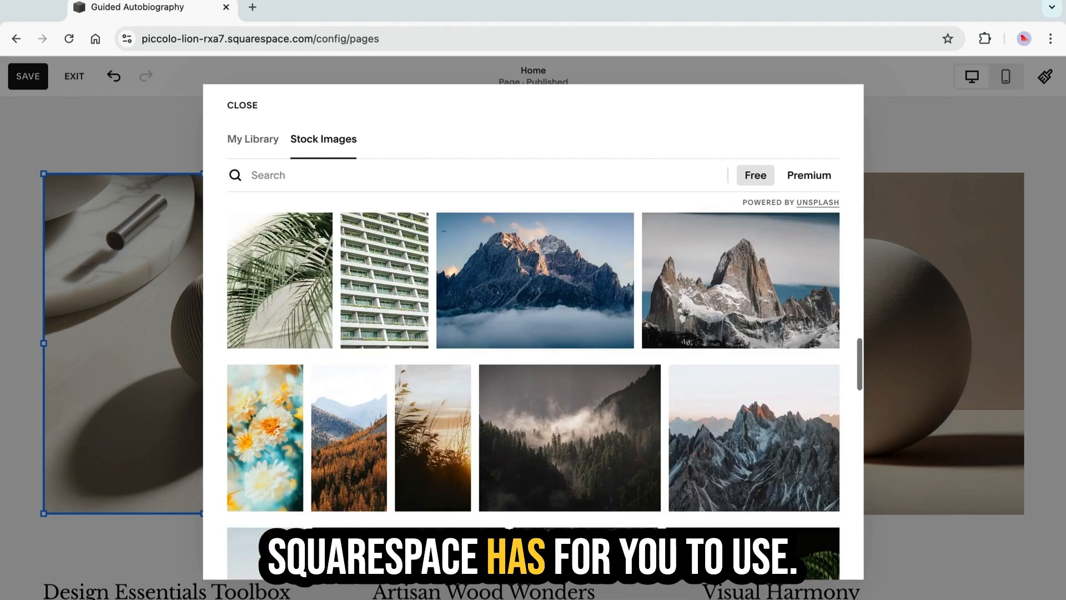
scroll(533, 395, "down", 1)
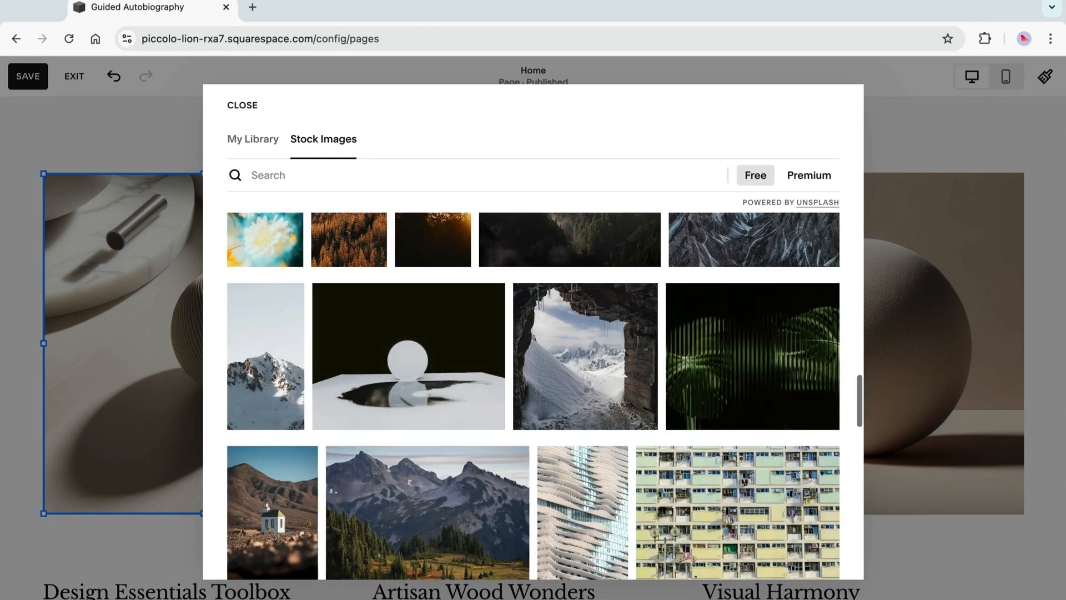
left_click(398, 344)
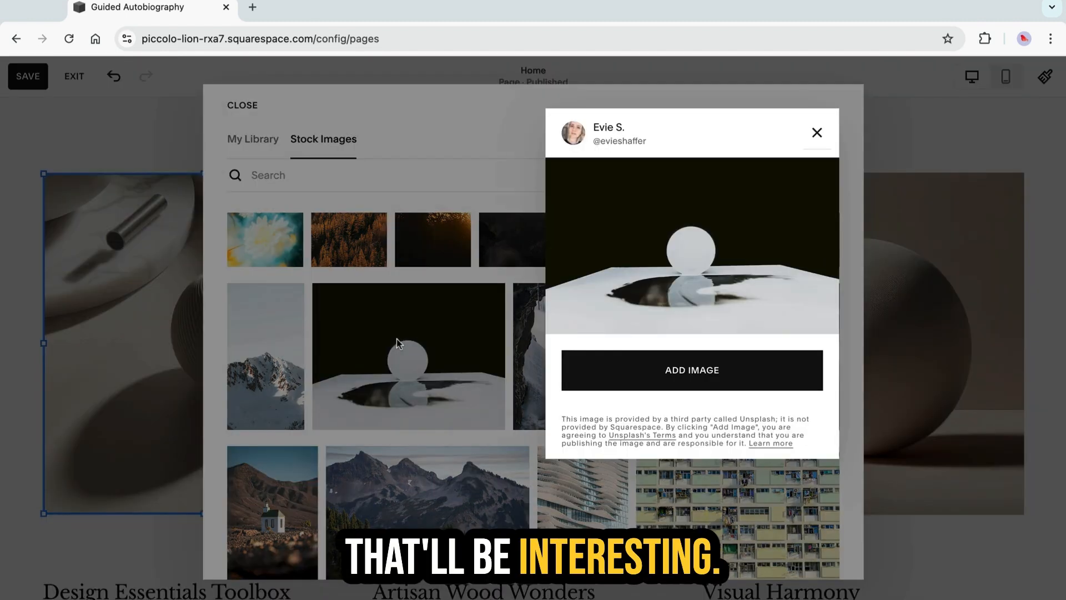
left_click(674, 377)
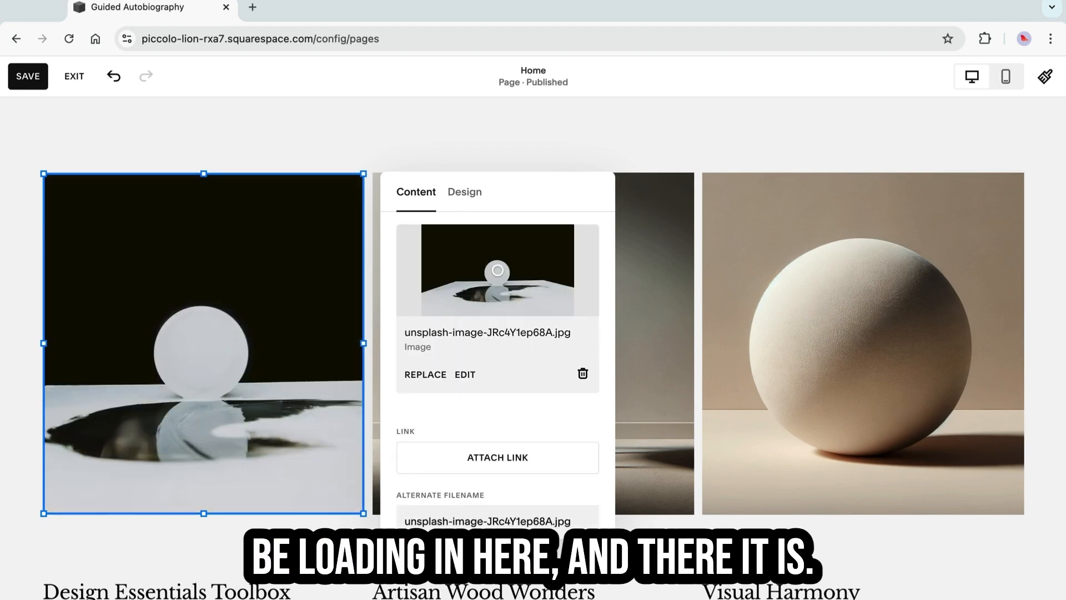
left_click(515, 148)
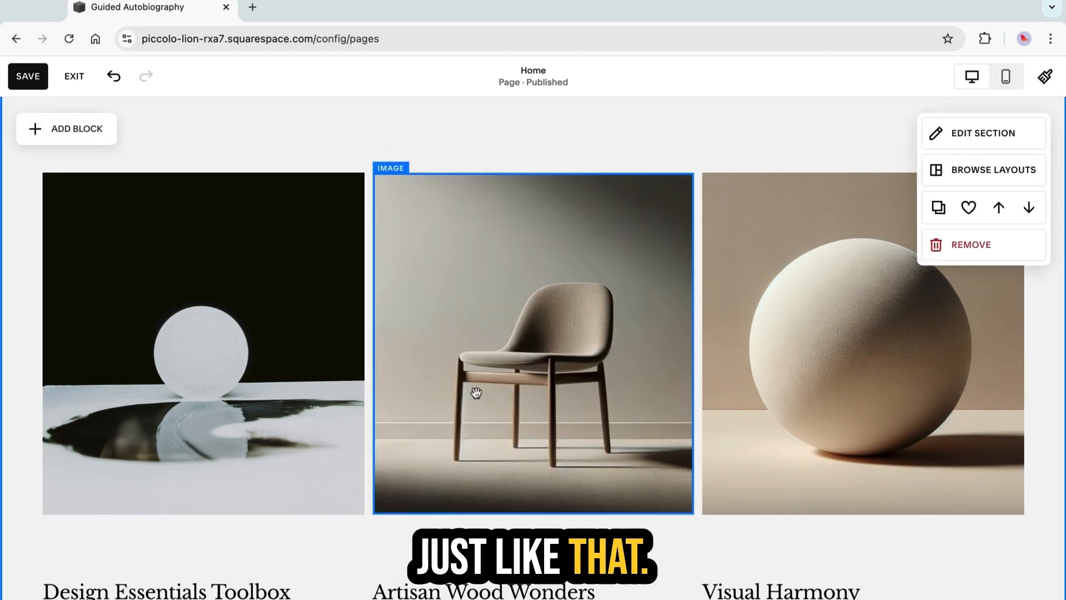
Look over the Home page's sections from the product columns to "Follow us on social" and the block and section options each offers
scroll(528, 463, "down", 1)
scroll(527, 463, "down", 10)
scroll(203, 371, "up", 3)
scroll(171, 324, "up", 1)
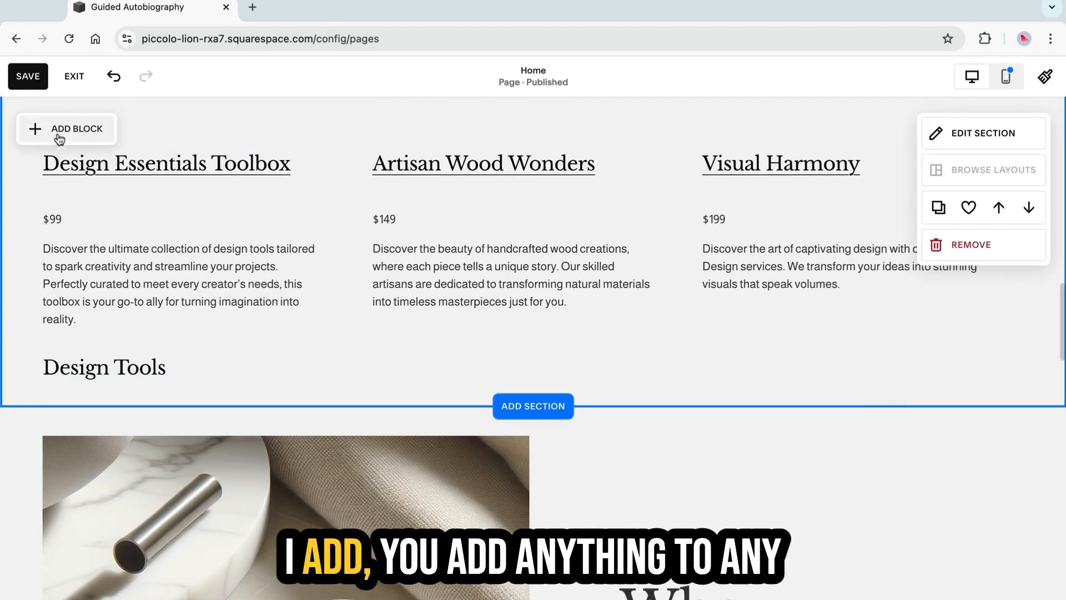
scroll(385, 371, "down", 13)
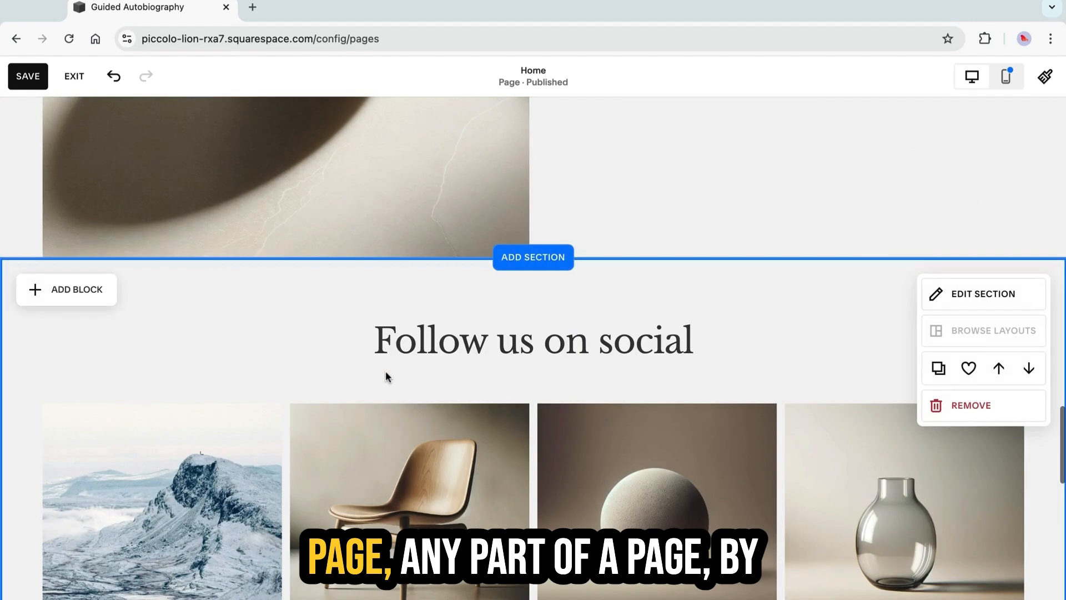
scroll(385, 371, "up", 6)
scroll(385, 372, "down", 6)
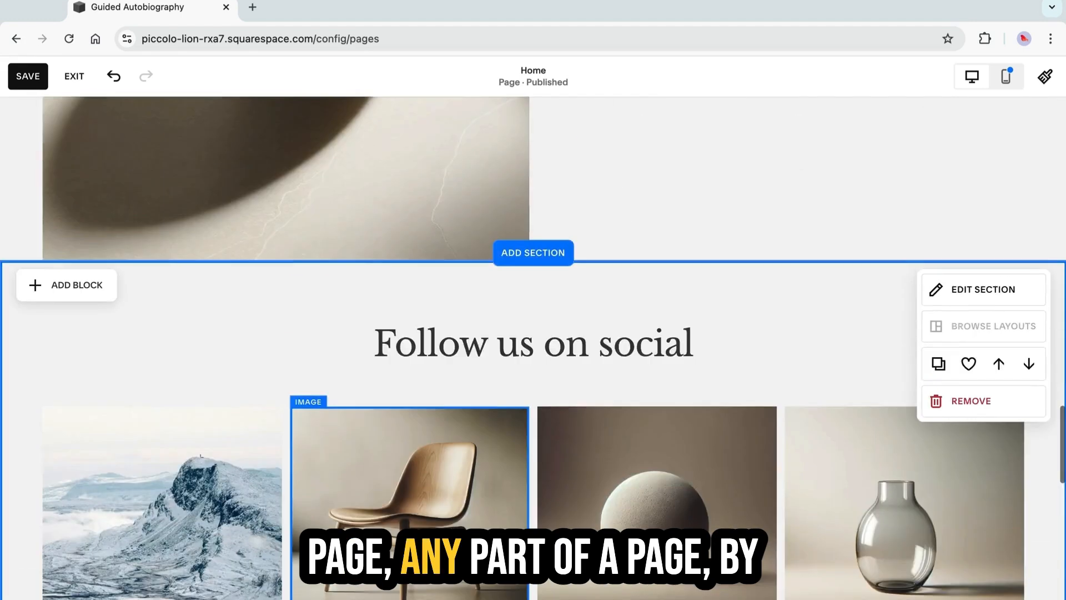
scroll(405, 380, "up", 7)
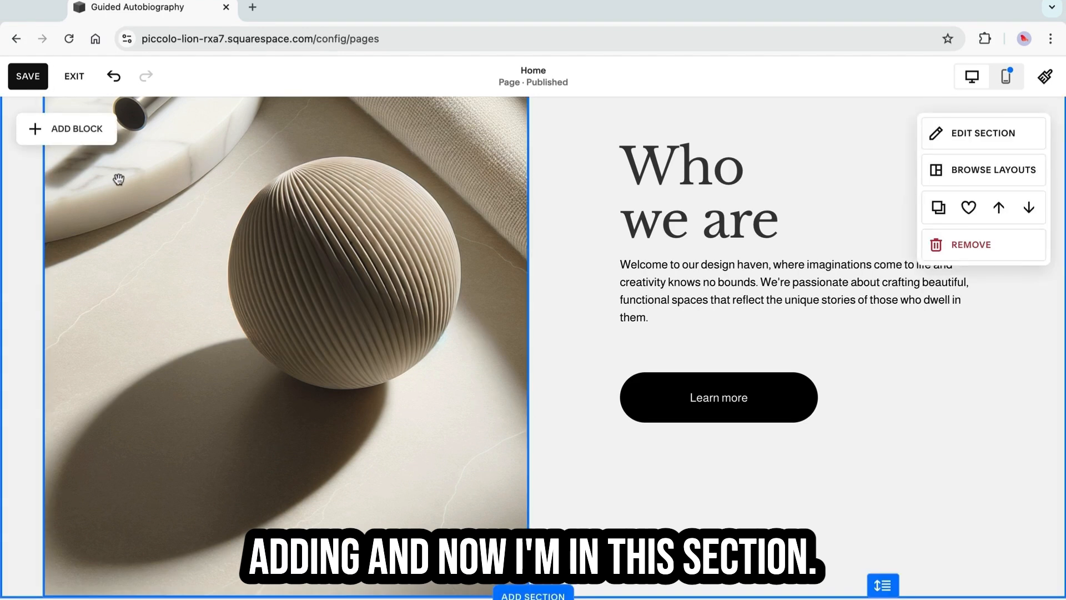
scroll(195, 445, "down", 2)
scroll(195, 444, "up", 1)
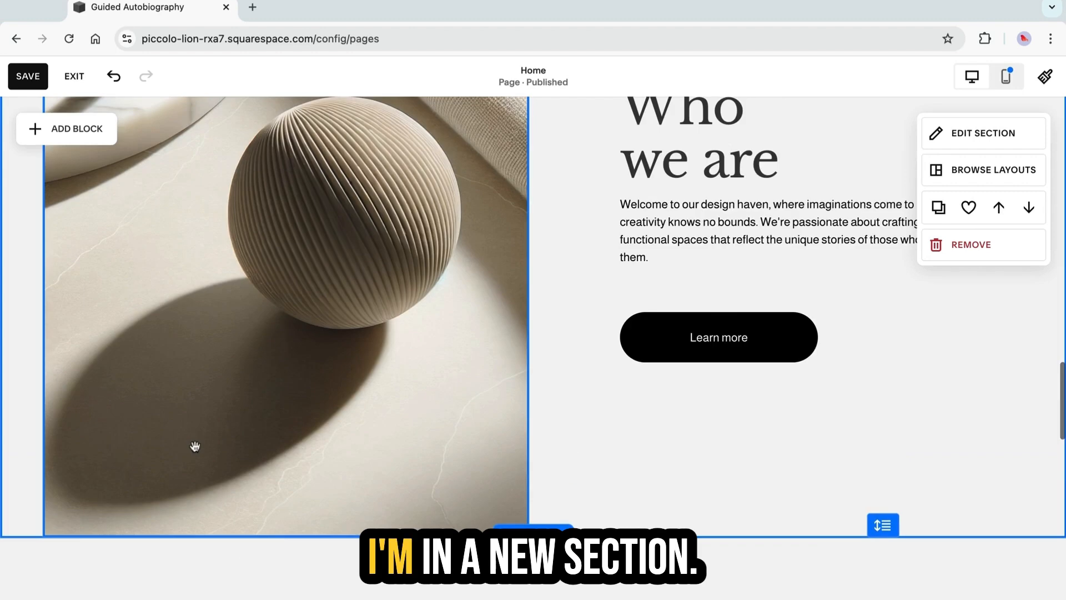
scroll(195, 446, "up", 10)
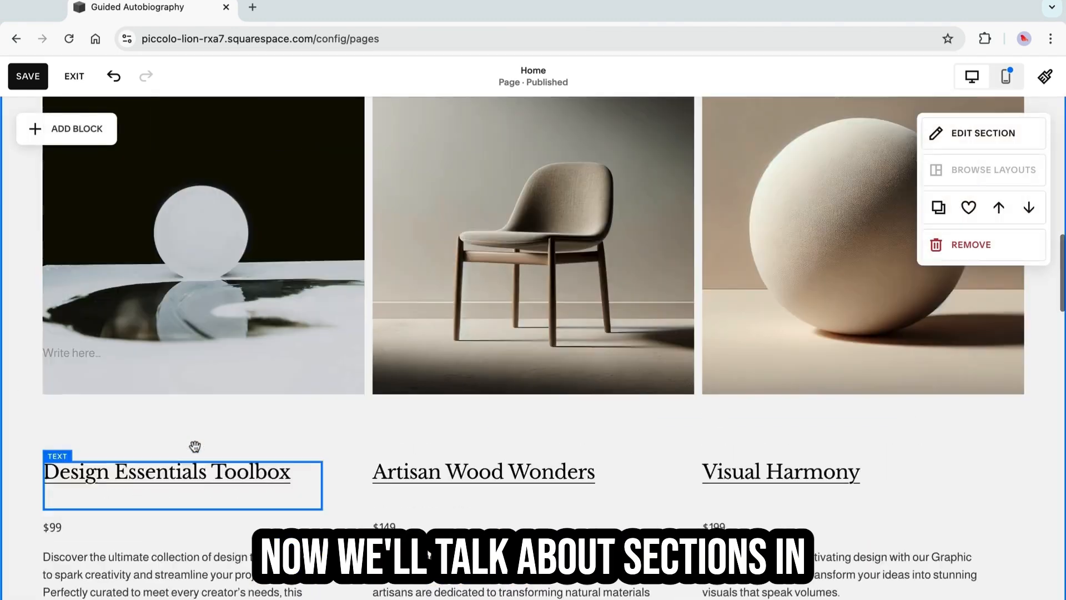
scroll(194, 445, "down", 10)
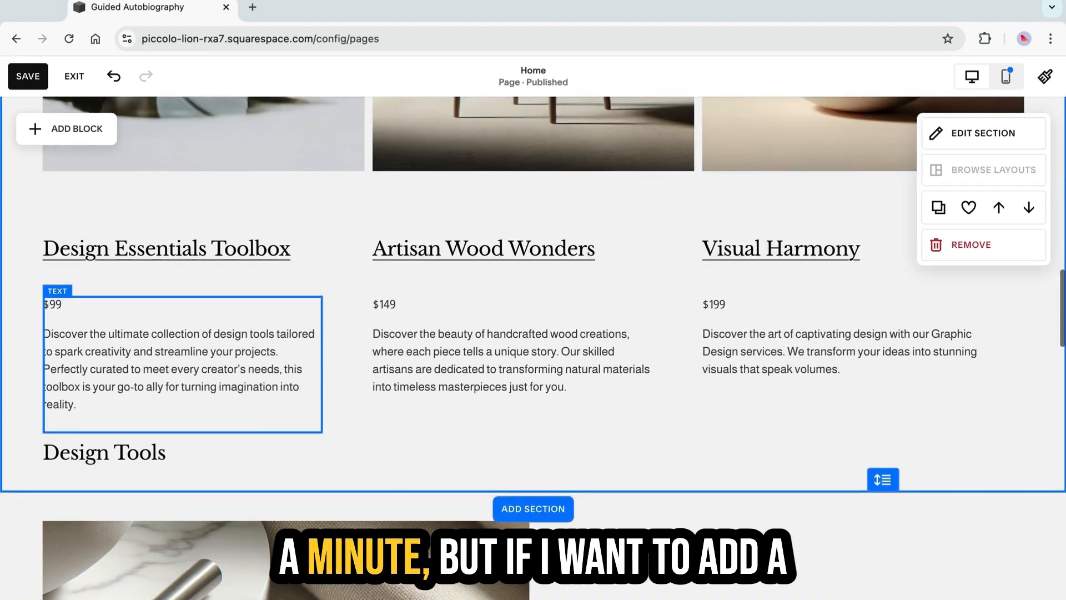
Add a button block to the "Who we are" section and place it below the existing "Learn more" button
scroll(609, 354, "down", 8)
scroll(610, 354, "up", 1)
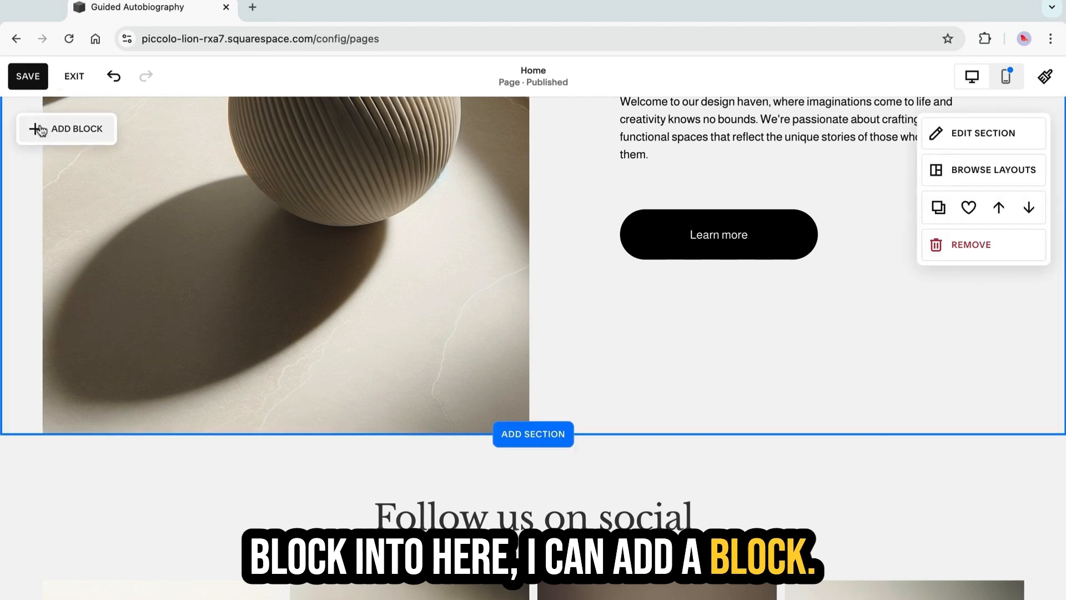
left_click(40, 128)
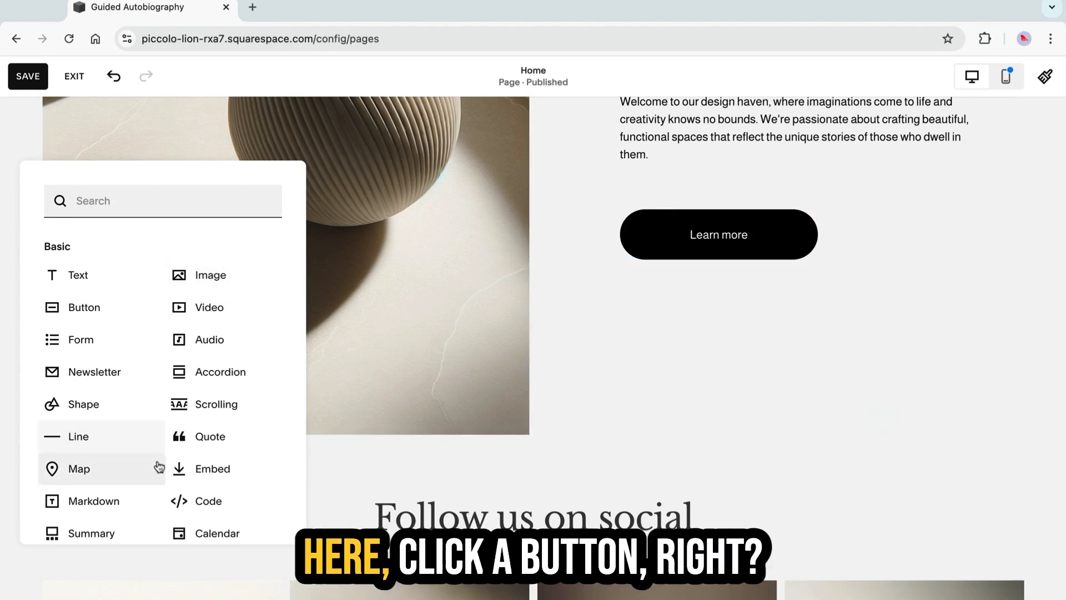
left_click(83, 306)
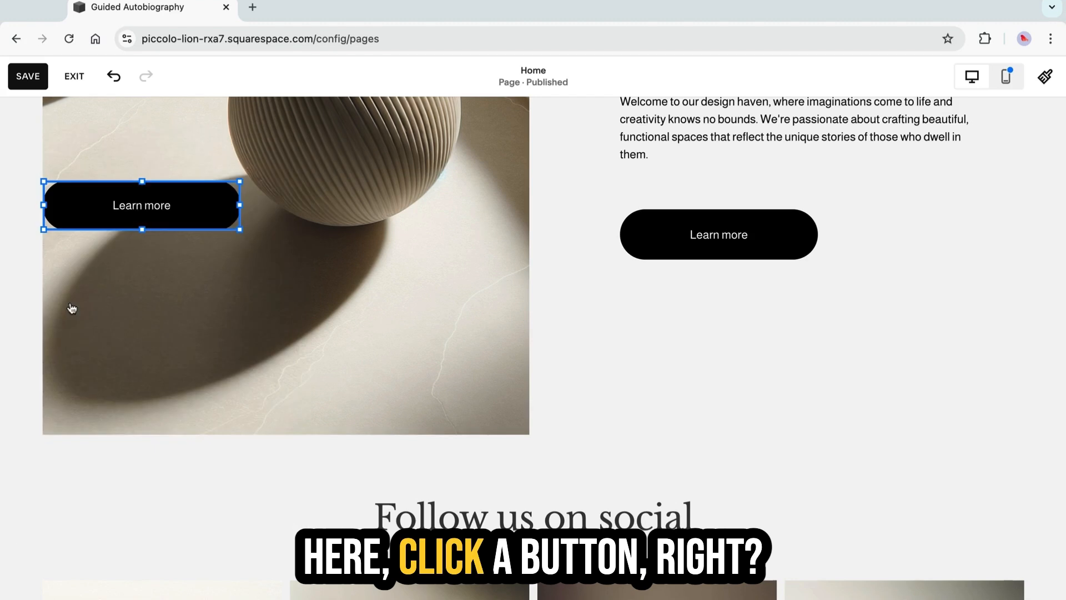
mouse_move(106, 217)
left_mouse_down()
mouse_move(529, 344)
mouse_move(727, 371)
mouse_move(697, 361)
left_mouse_up()
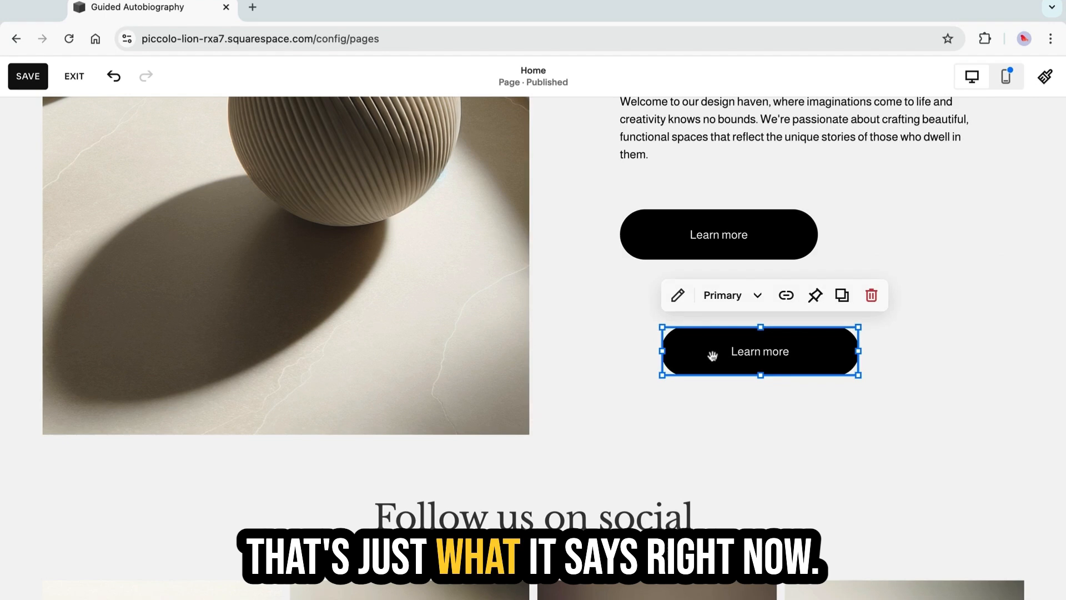
Change the text of the lower "Learn more" button in the "Who we are" section to "Work With Me"
left_click(678, 296)
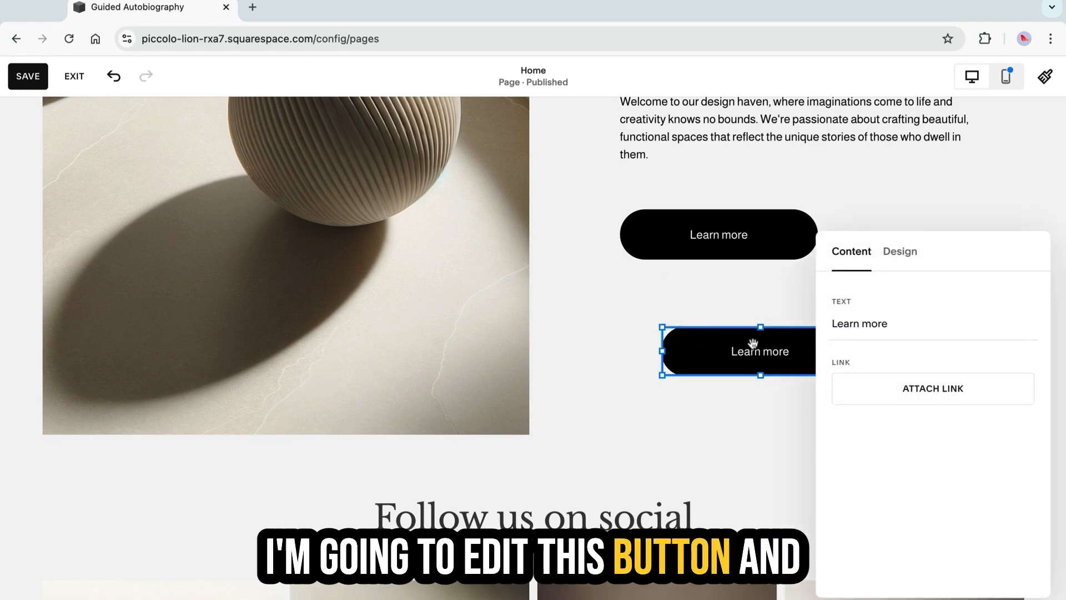
triple_click(900, 321)
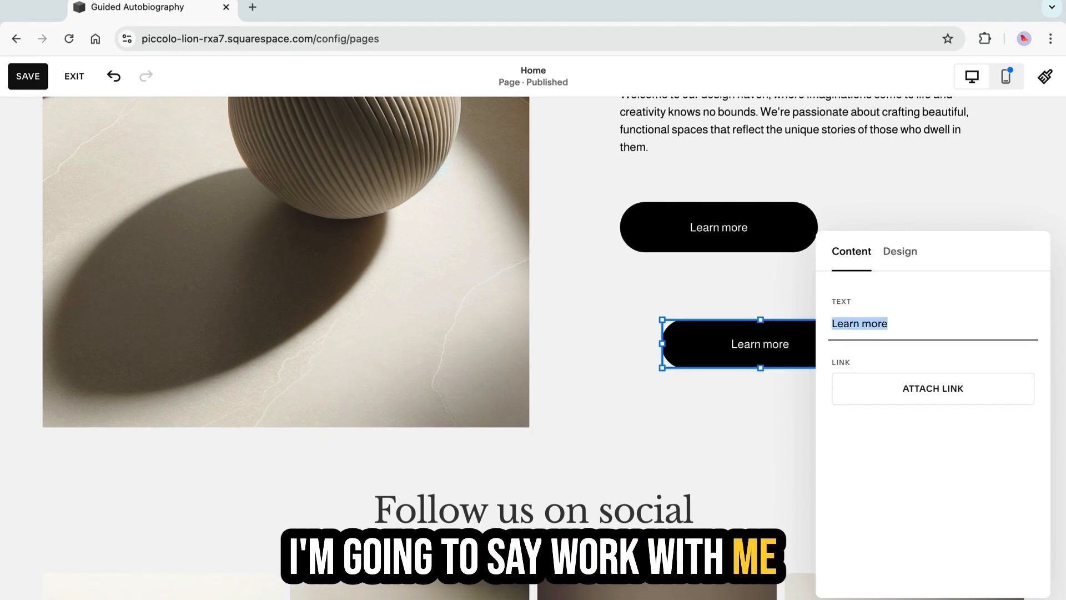
type("Work With Me")
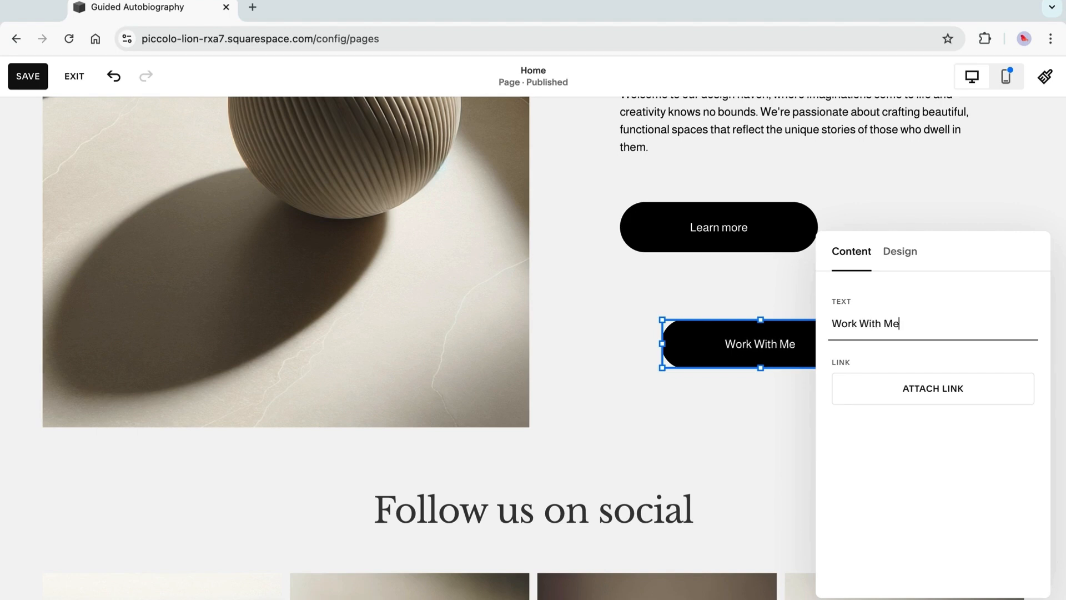
left_click(718, 411)
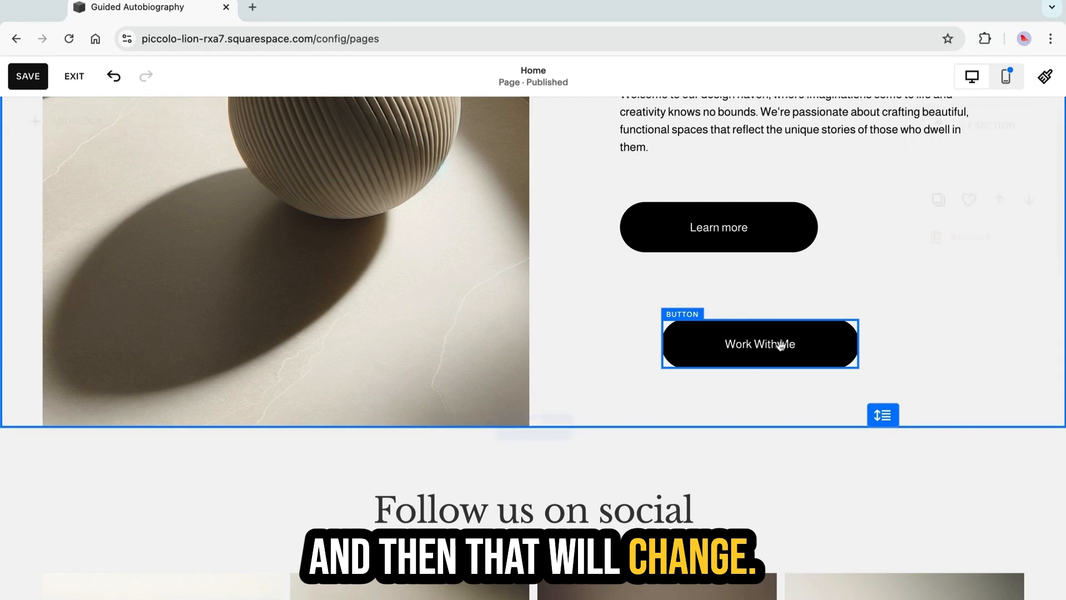
Try the Secondary Button and Tertiary Button styles on the "Work With Me" button
left_click(777, 346)
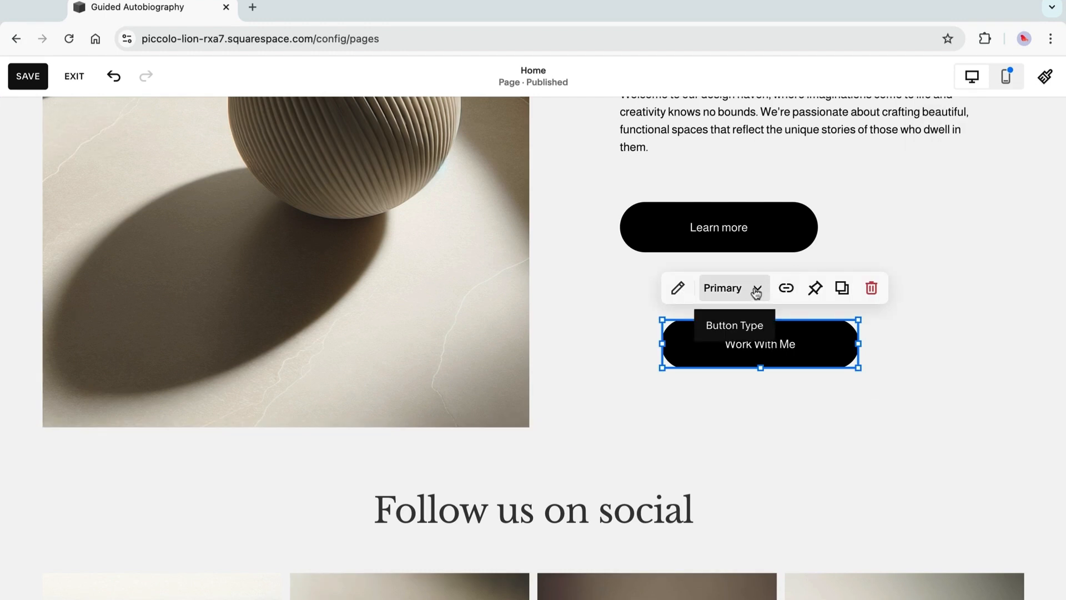
left_click(677, 287)
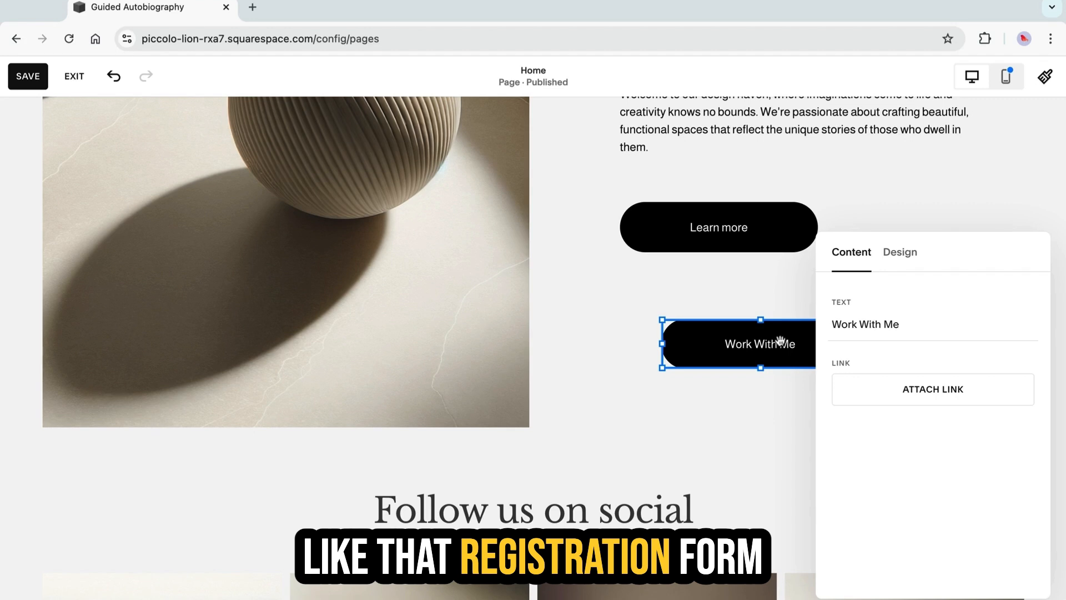
left_click(902, 253)
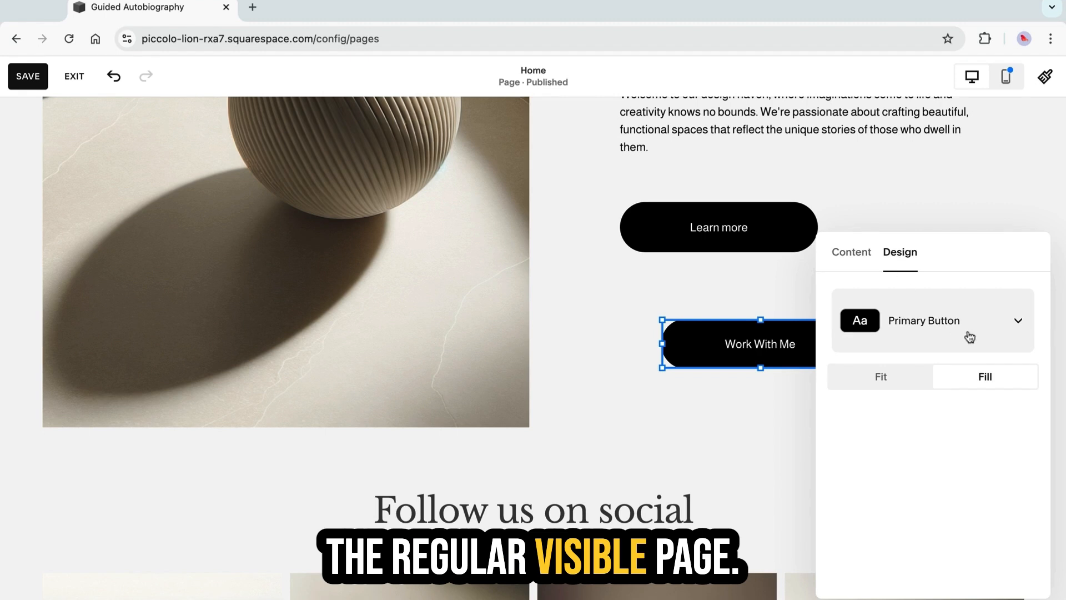
left_click(1017, 322)
left_click(927, 373)
left_click(990, 313)
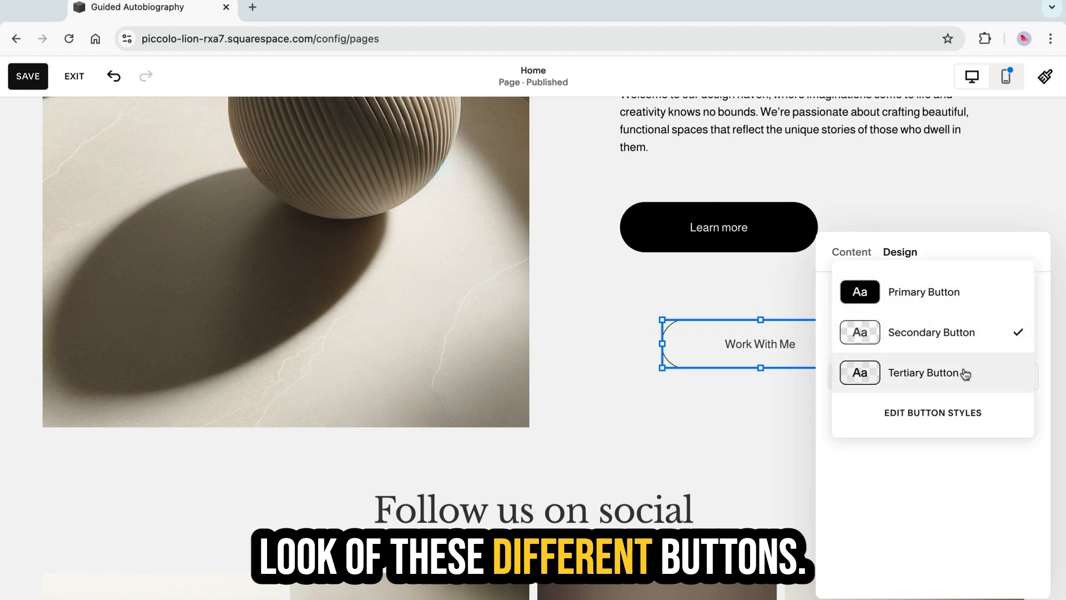
left_click(902, 373)
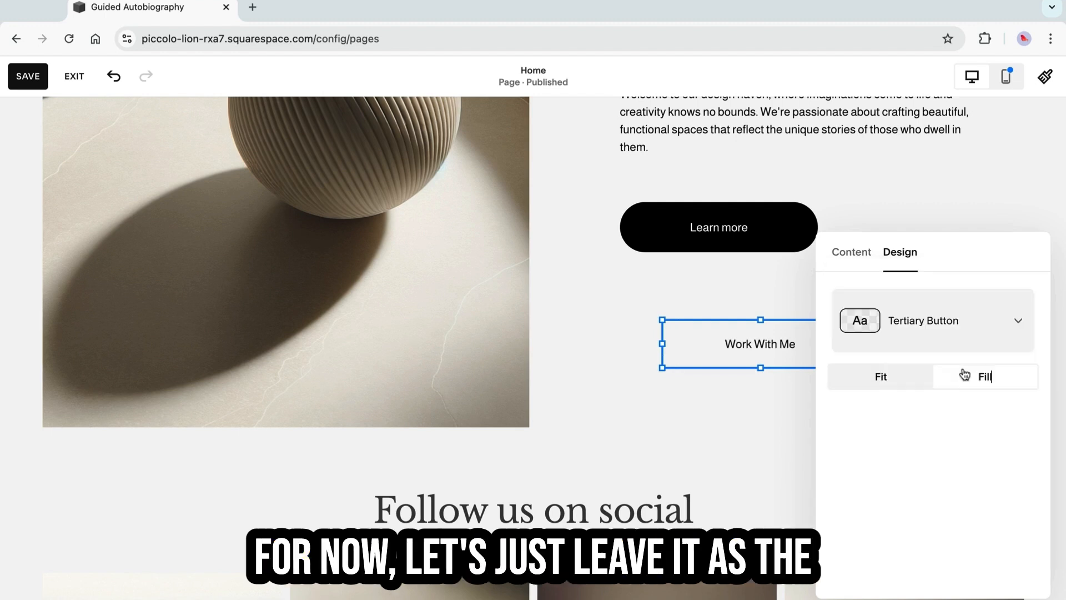
Return the "Work With Me" button to the Primary Button style and close its design settings
left_click(859, 258)
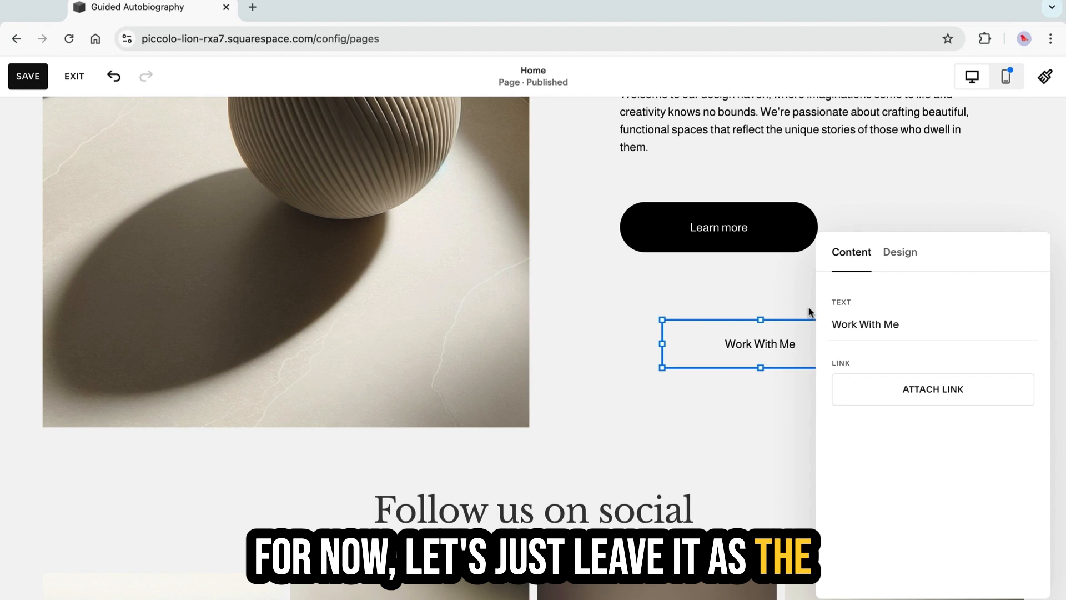
left_click(898, 258)
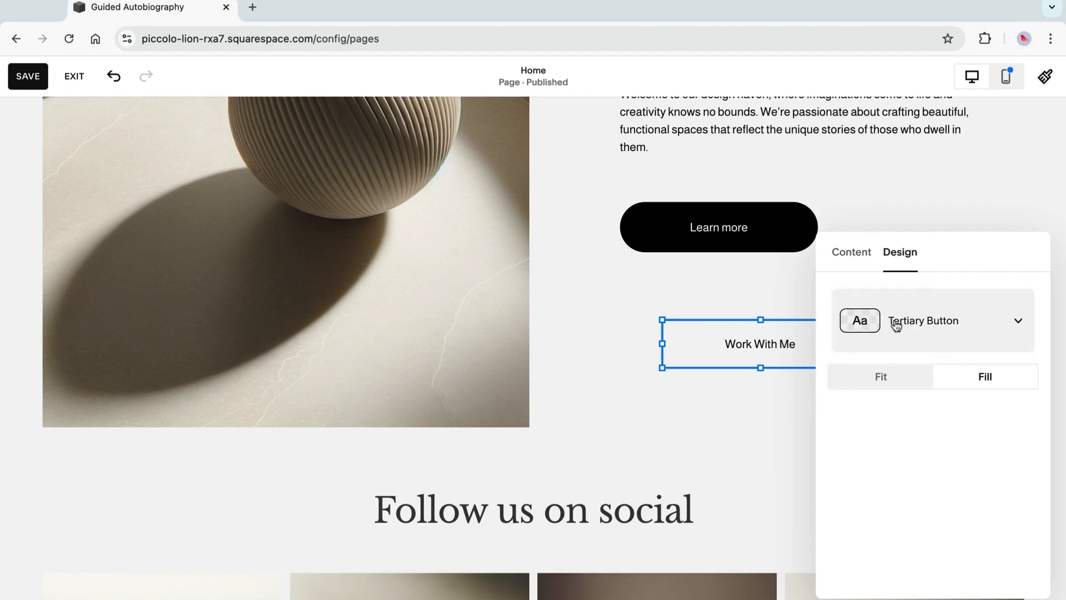
left_click(896, 326)
left_click(892, 264)
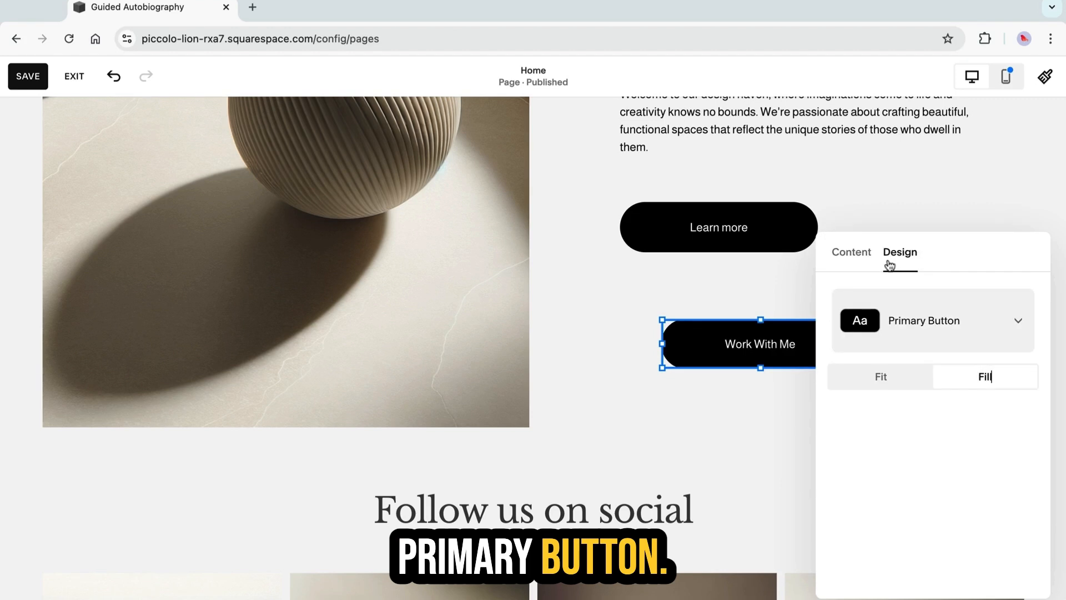
left_click(753, 278)
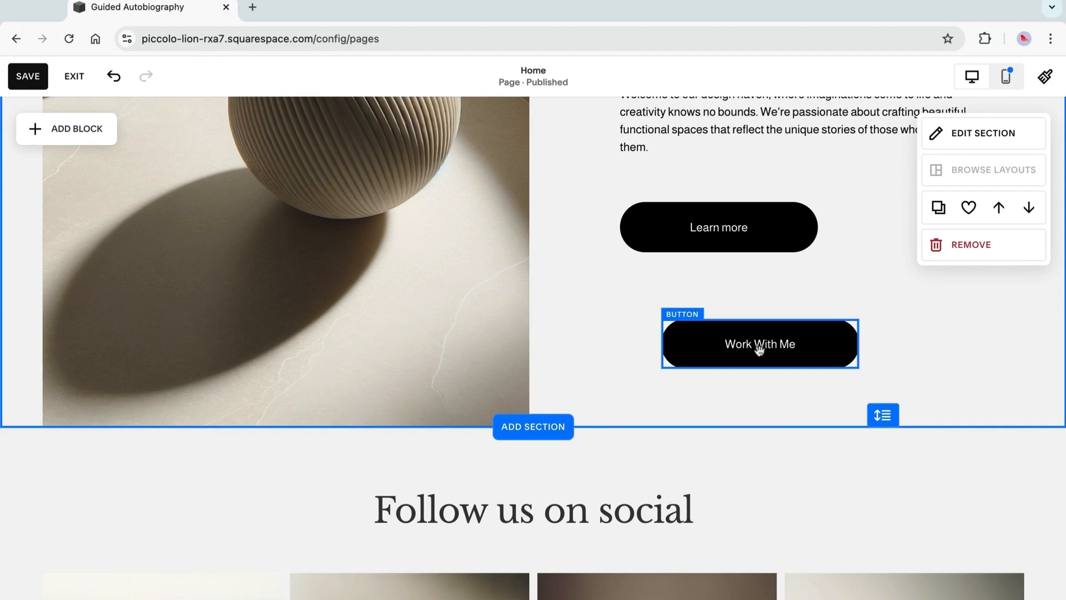
Open the link settings of the "Work With Me" button and check the available link types
left_click(739, 348)
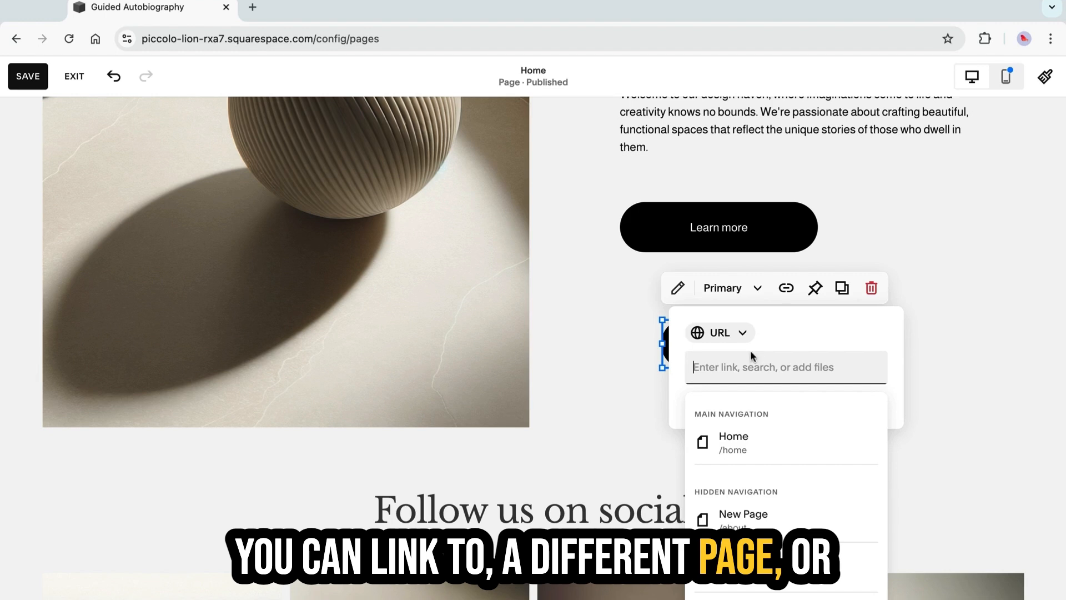
left_click(743, 333)
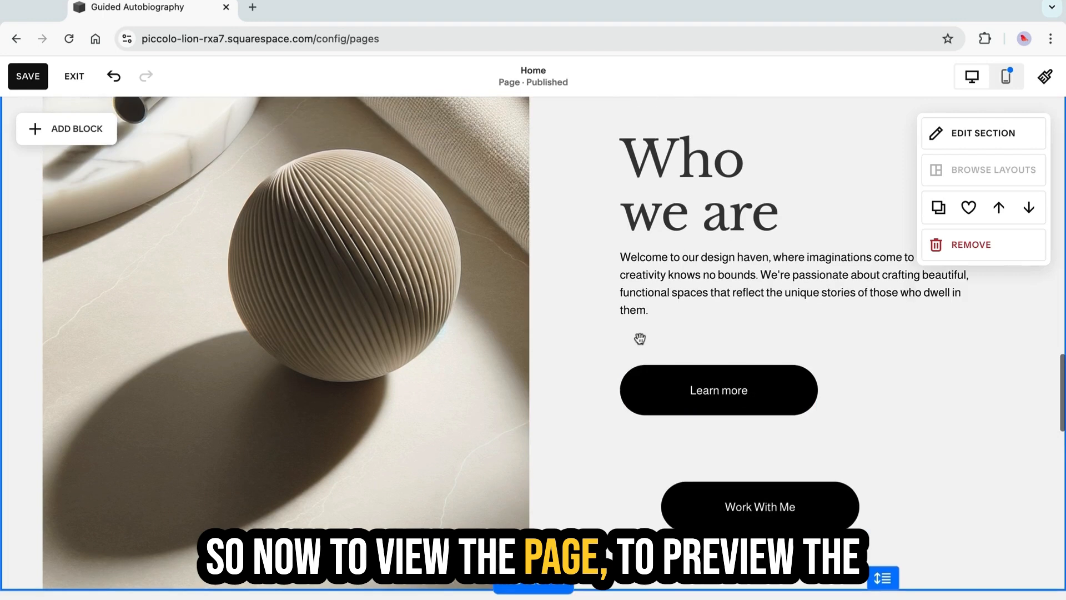
Save the changes to the Home page and exit the page editor
scroll(640, 338, "up", 10)
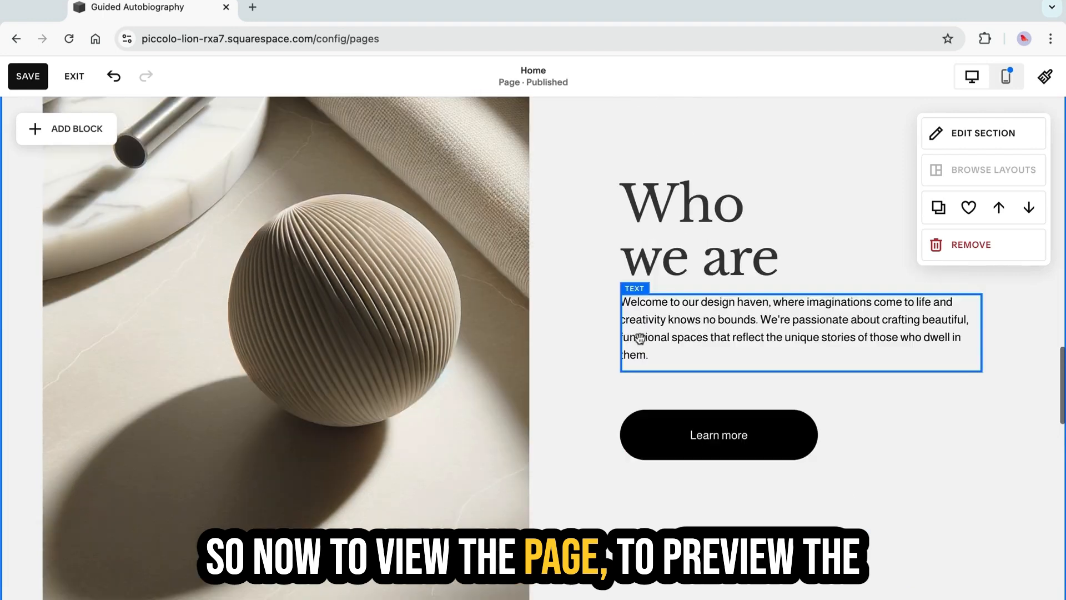
scroll(640, 338, "down", 10)
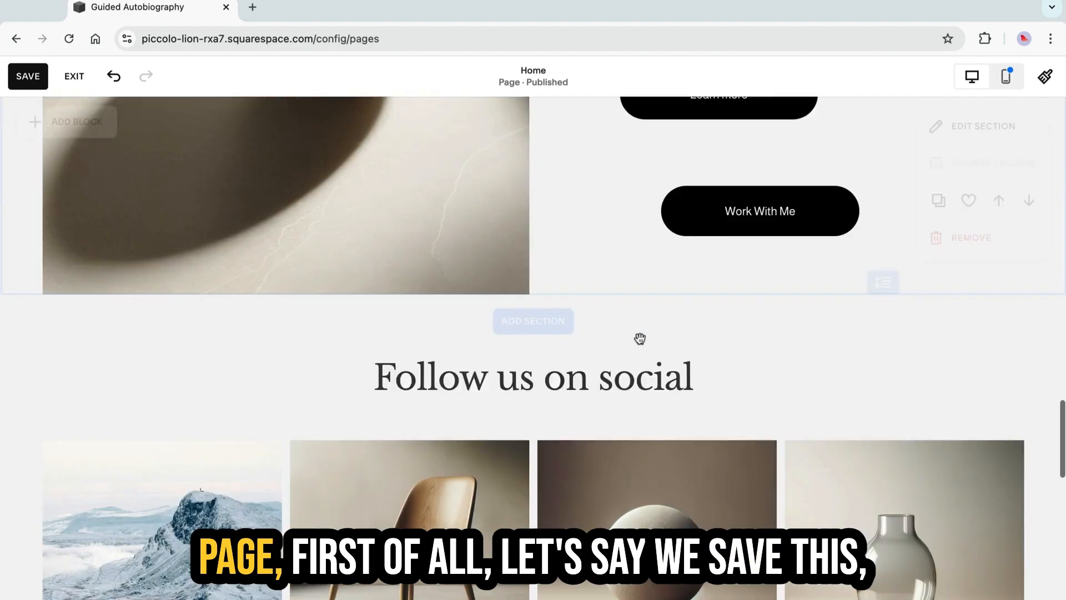
scroll(639, 338, "up", 3)
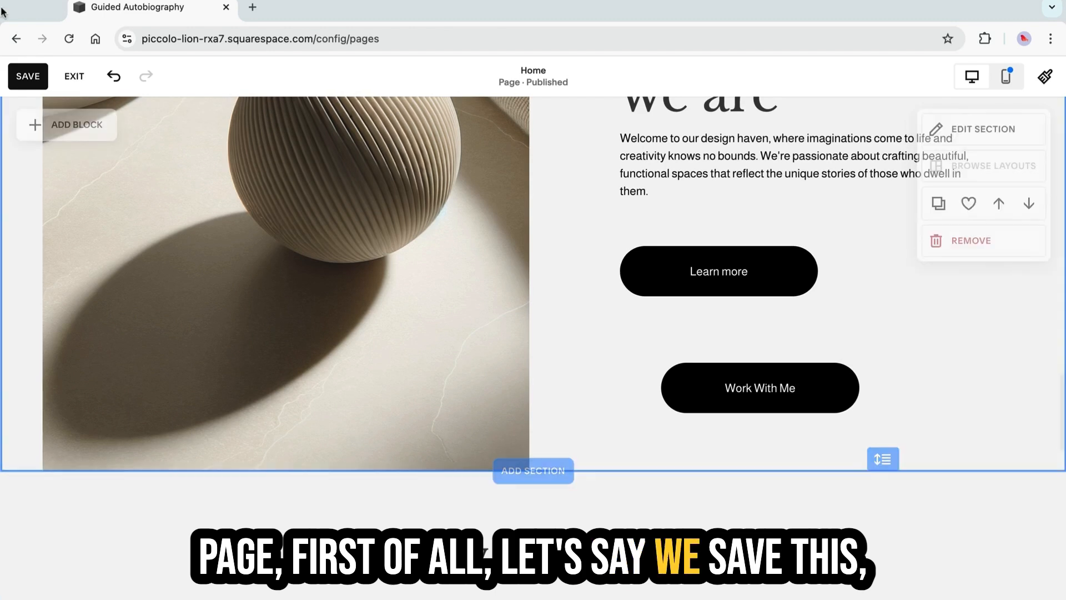
left_click(28, 76)
scroll(660, 250, "up", 20)
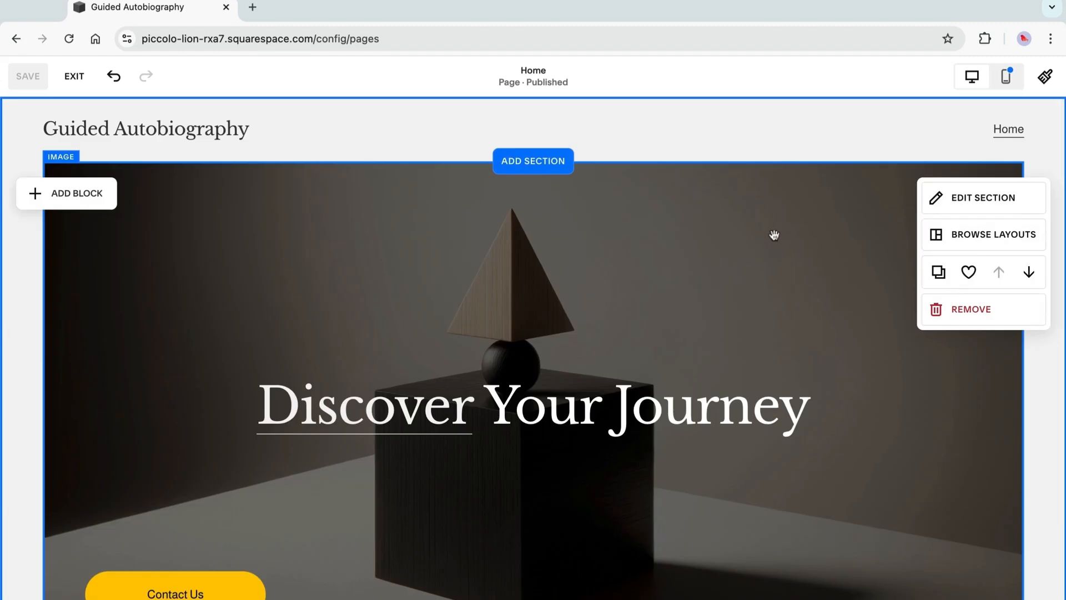
left_click(74, 76)
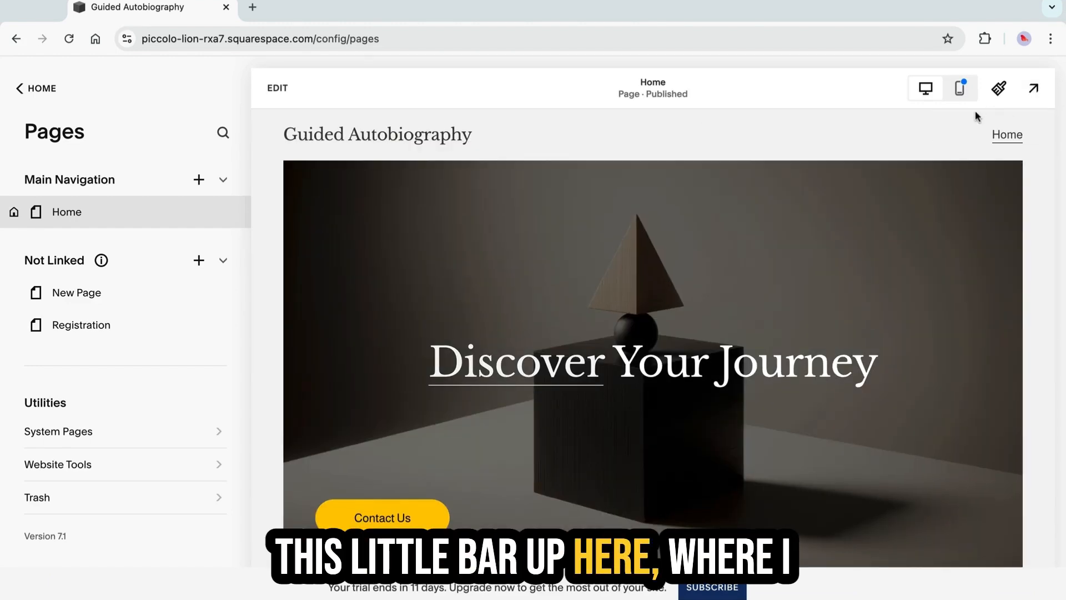
Preview the Home page full screen, test the "Work With Me" button, and return to the Pages view
left_click(1035, 90)
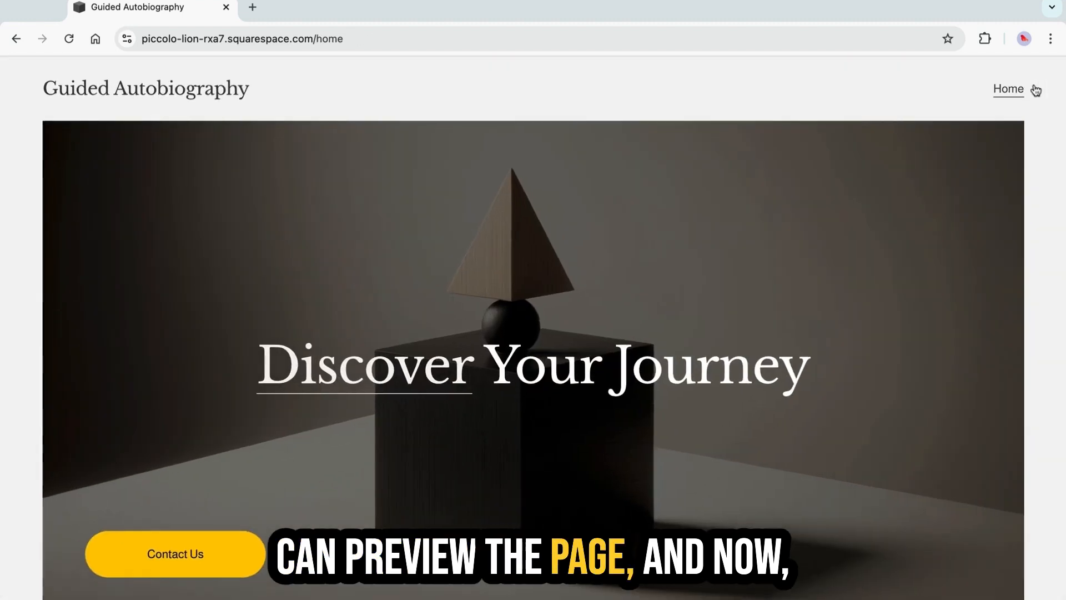
scroll(350, 428, "down", 15)
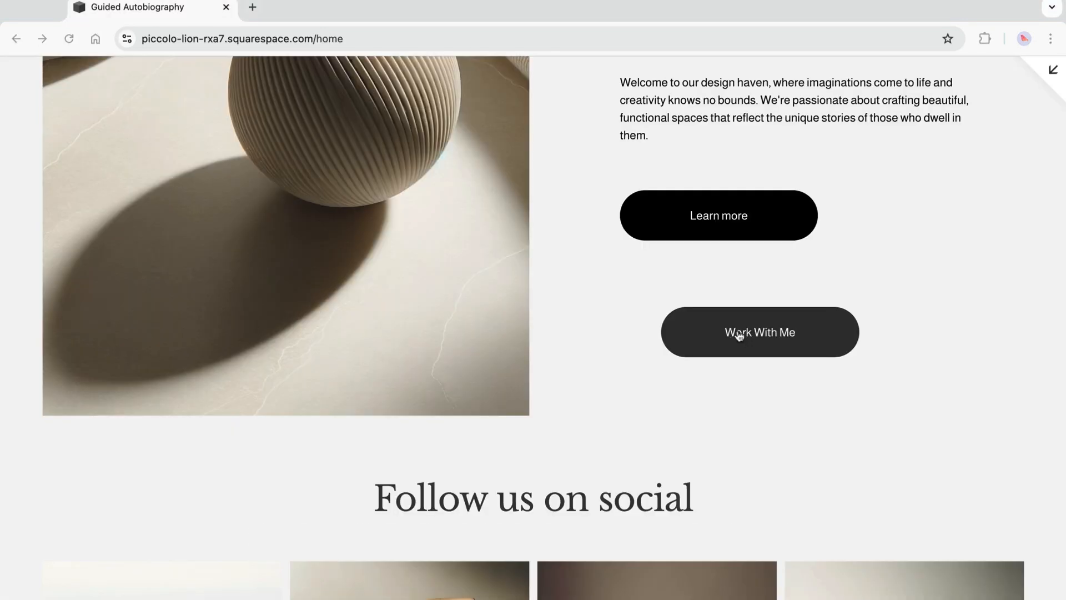
left_click(739, 335)
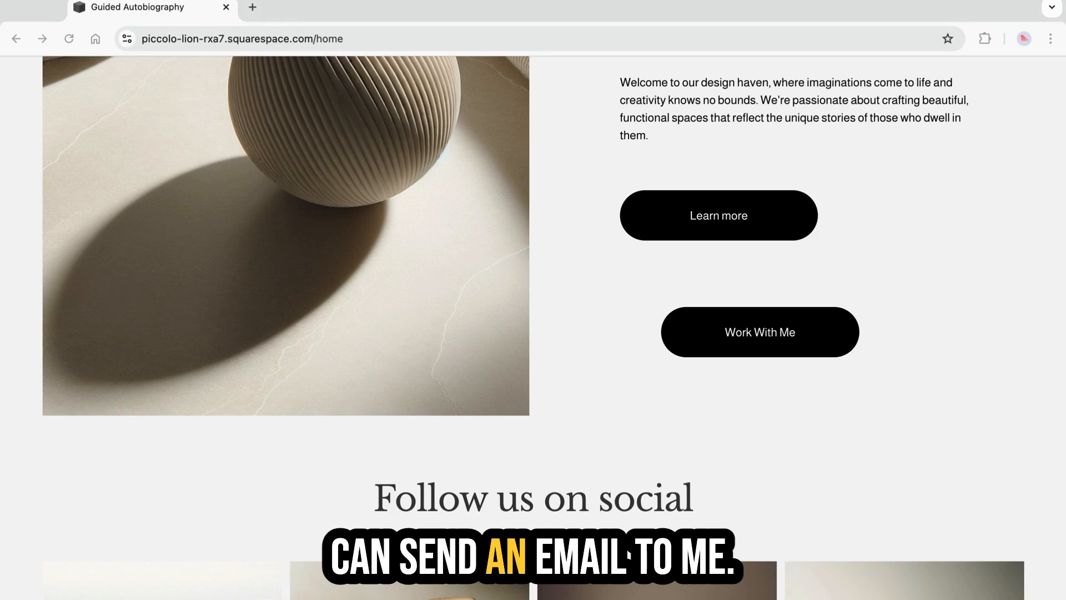
scroll(553, 327, "up", 5)
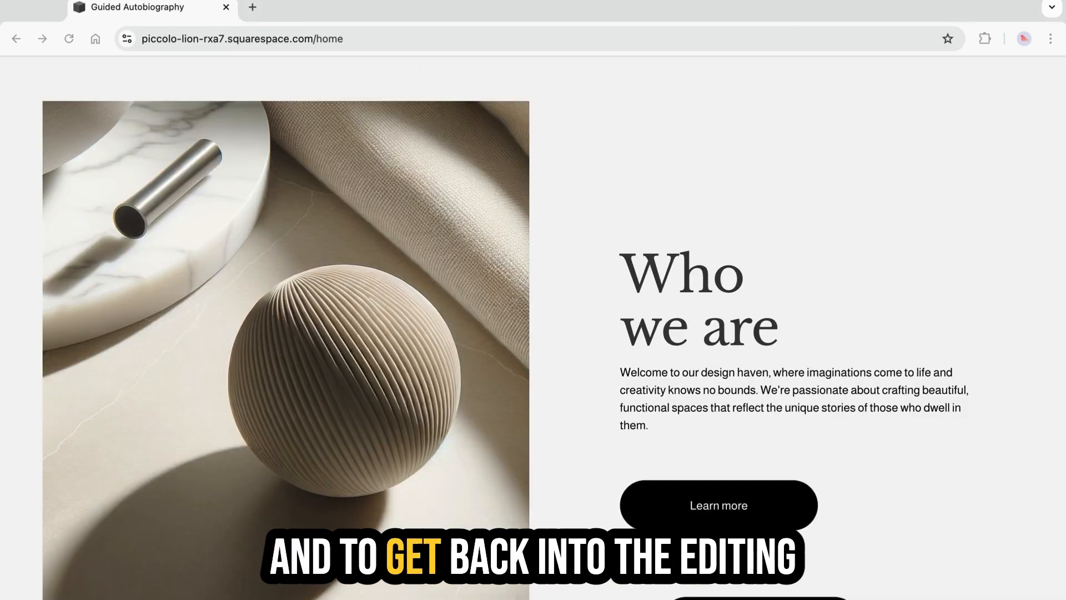
scroll(924, 83, "up", 10)
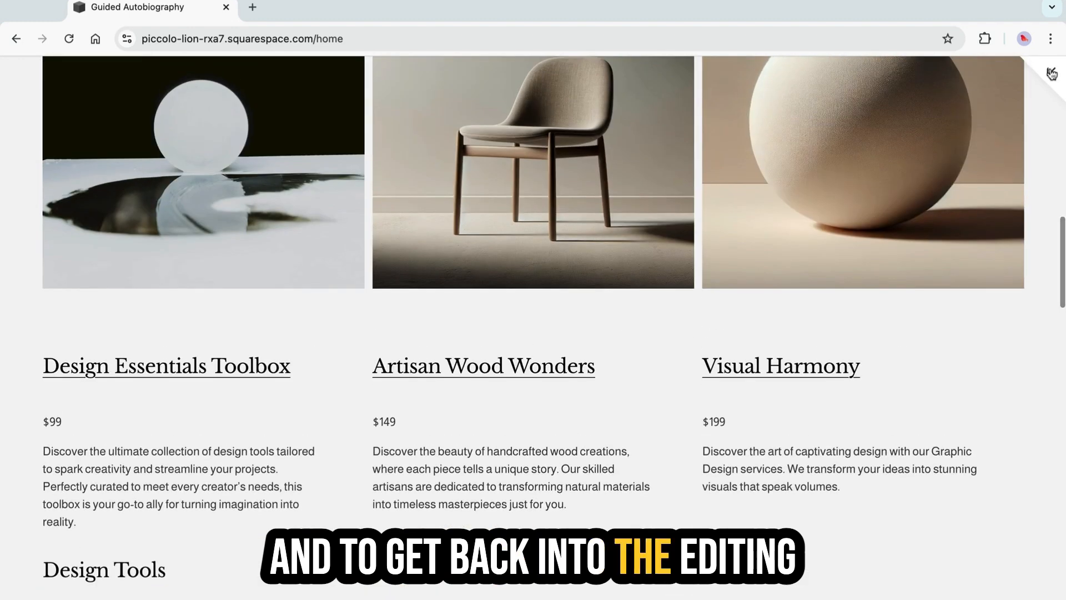
left_click(1051, 74)
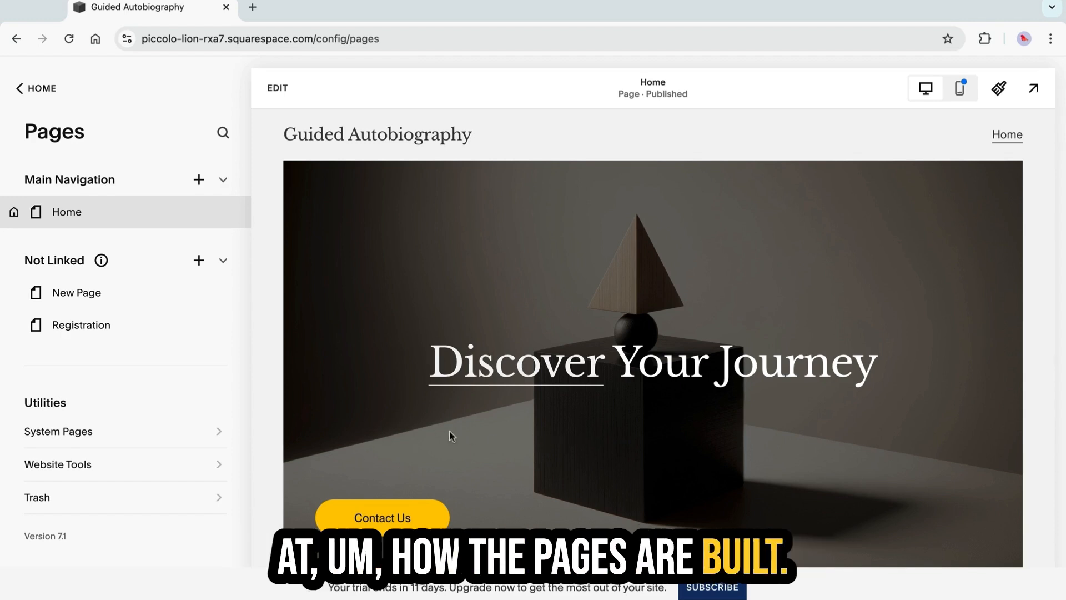
Reopen the Home page for editing and examine its individual sections from "Discover Your Journey" to "Follow us on social"
scroll(402, 427, "down", 4)
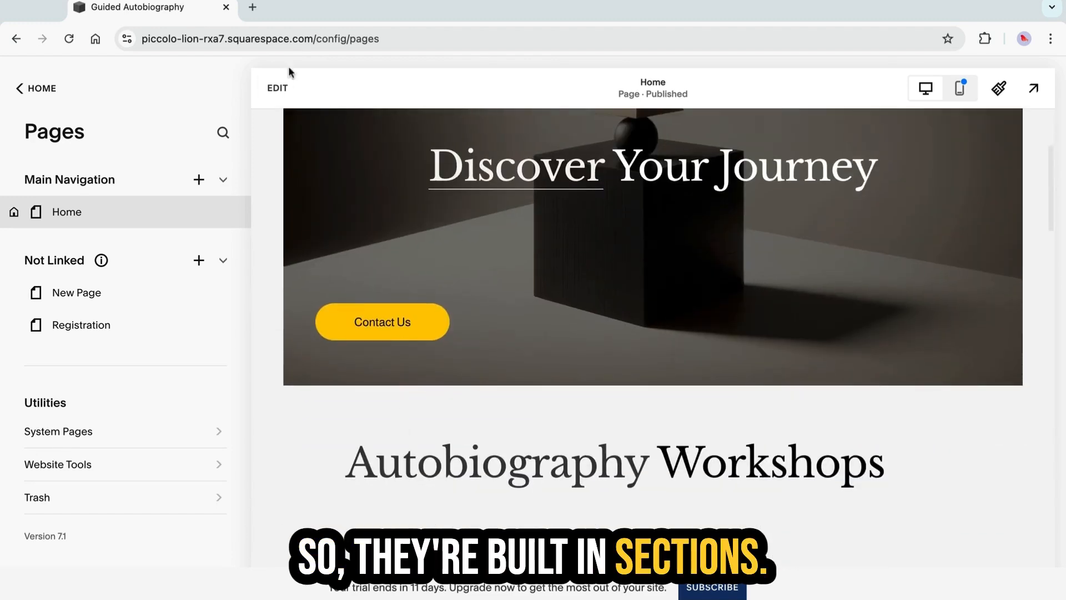
left_click(281, 87)
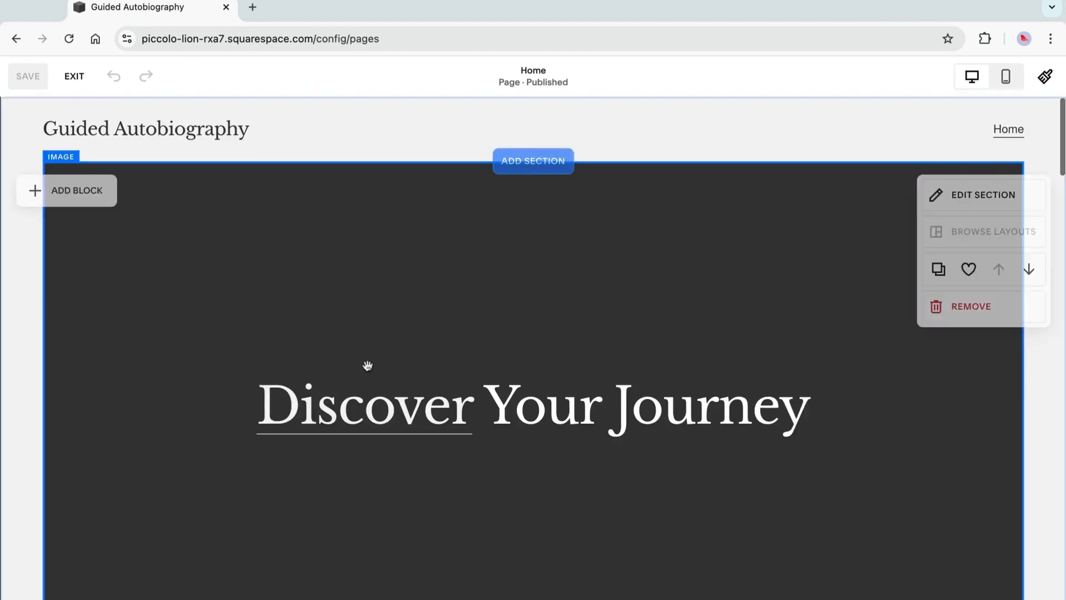
scroll(368, 365, "down", 2)
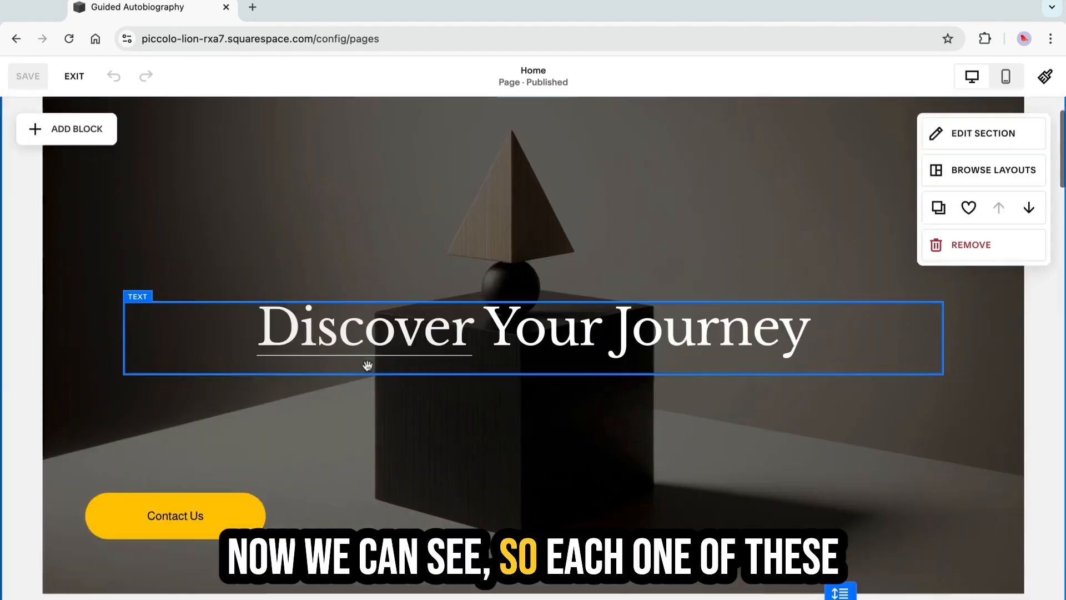
scroll(368, 365, "up", 2)
scroll(280, 288, "down", 5)
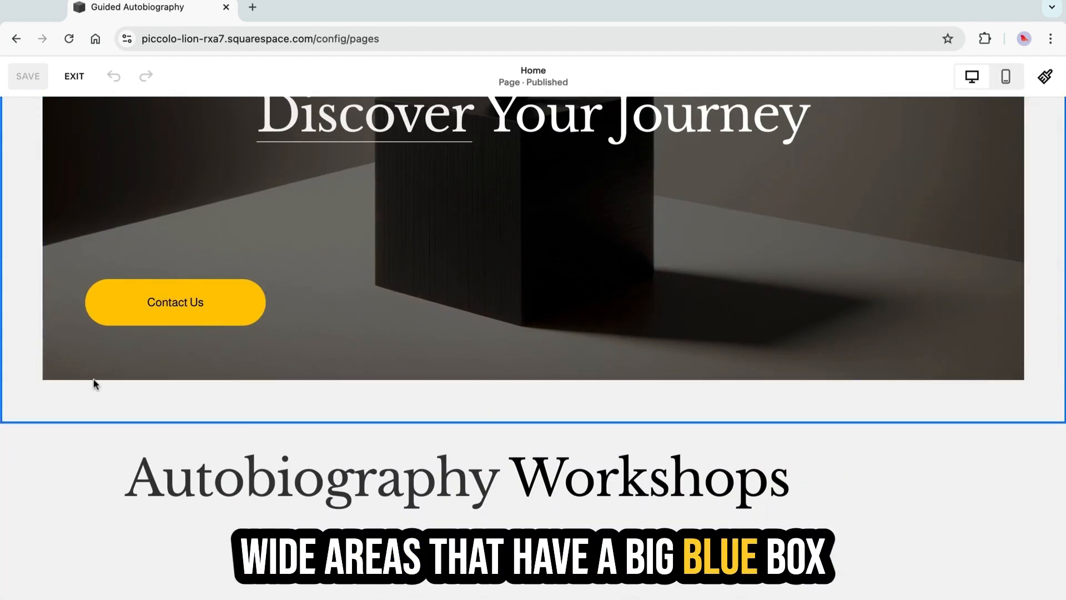
scroll(178, 455, "down", 4)
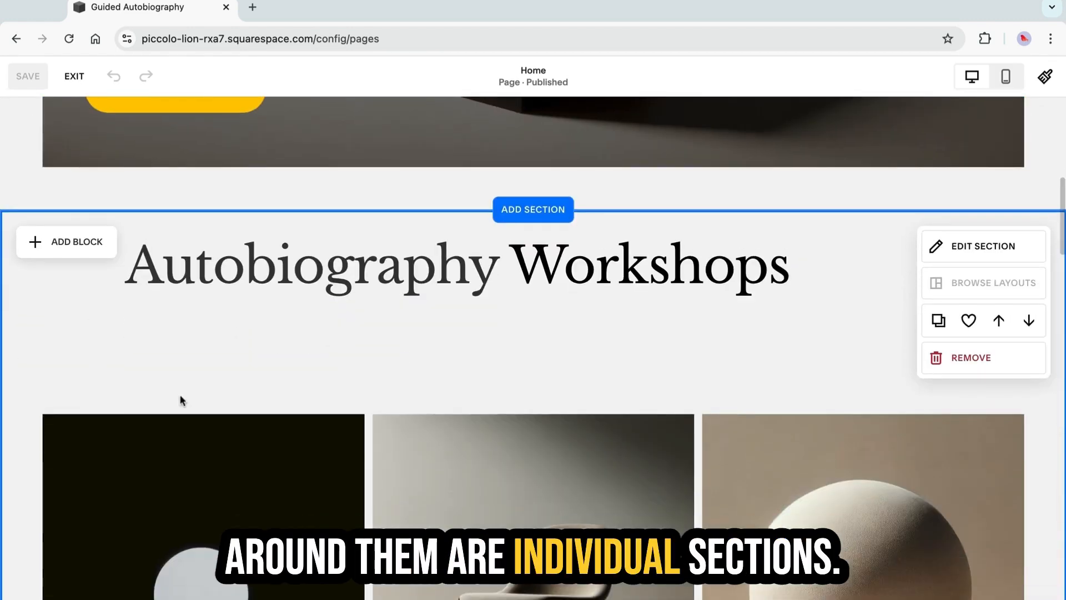
scroll(180, 395, "down", 3)
scroll(179, 395, "down", 9)
scroll(179, 394, "up", 3)
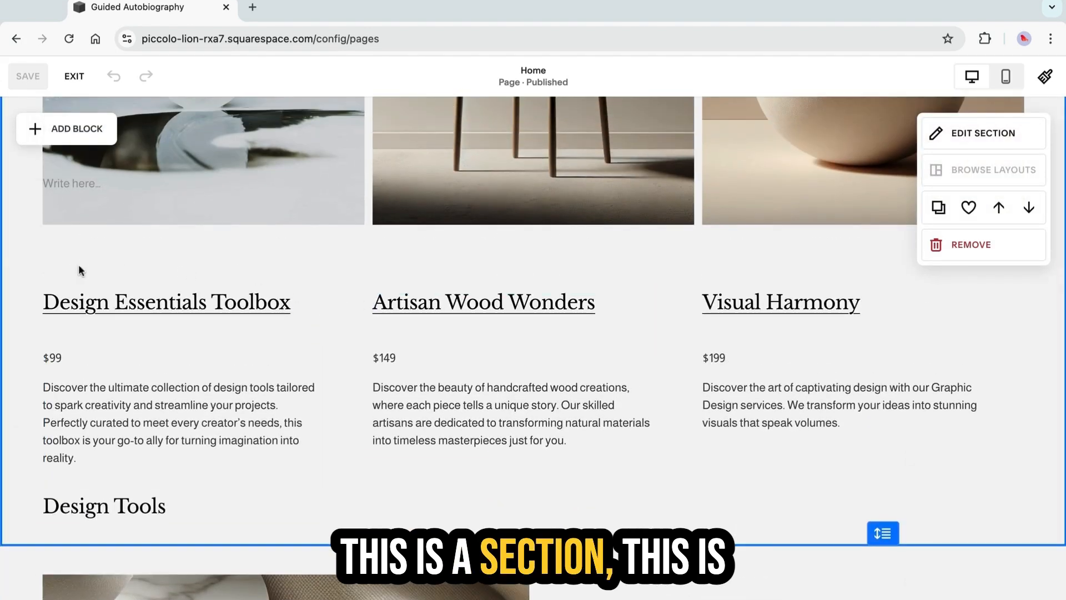
scroll(67, 318, "up", 8)
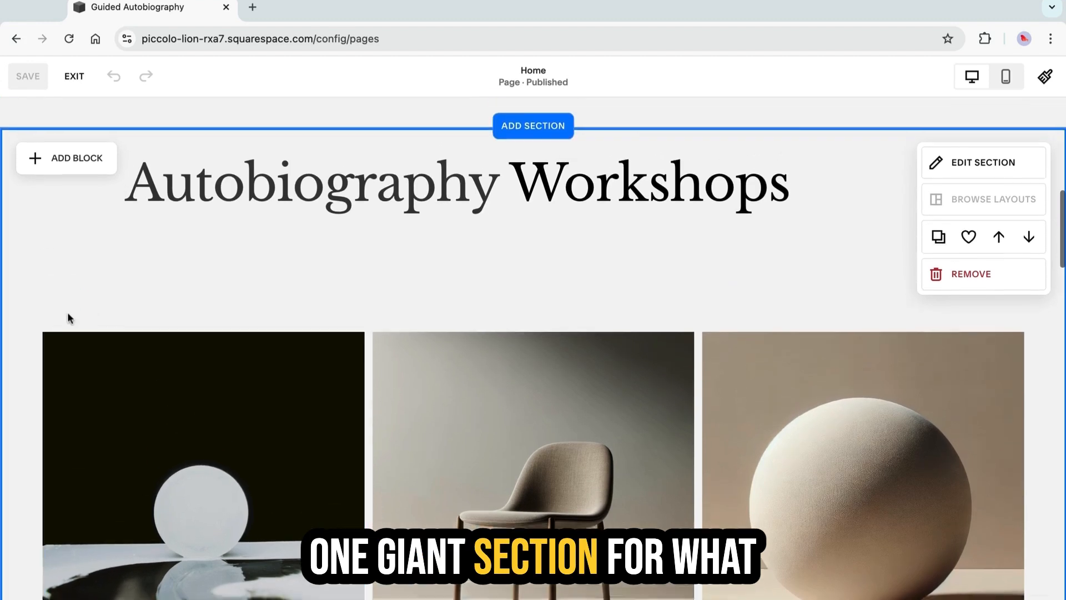
scroll(173, 308, "down", 15)
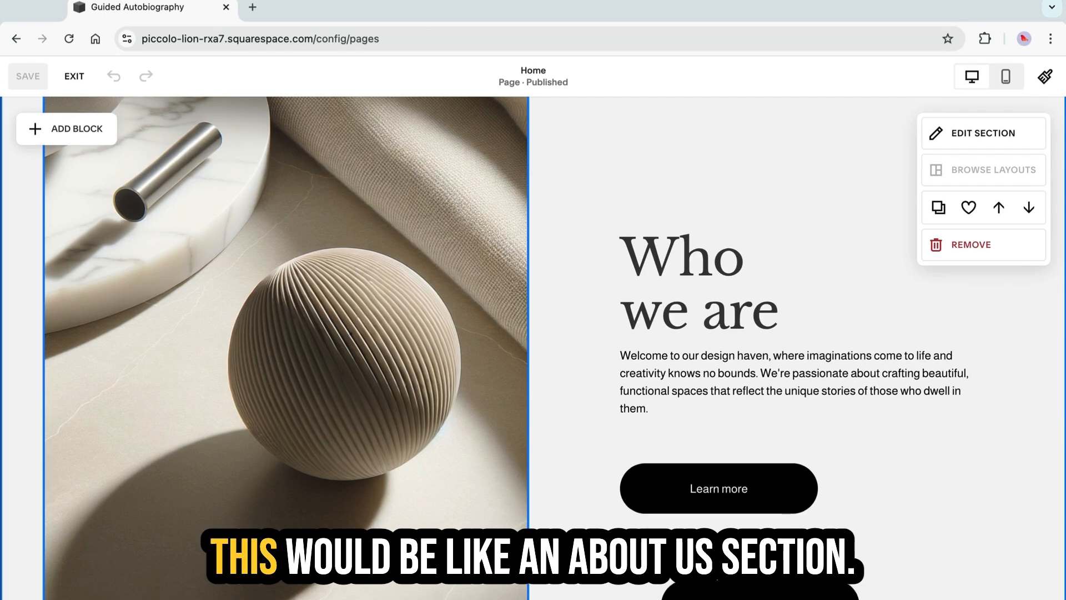
scroll(482, 544, "down", 3)
scroll(161, 411, "down", 6)
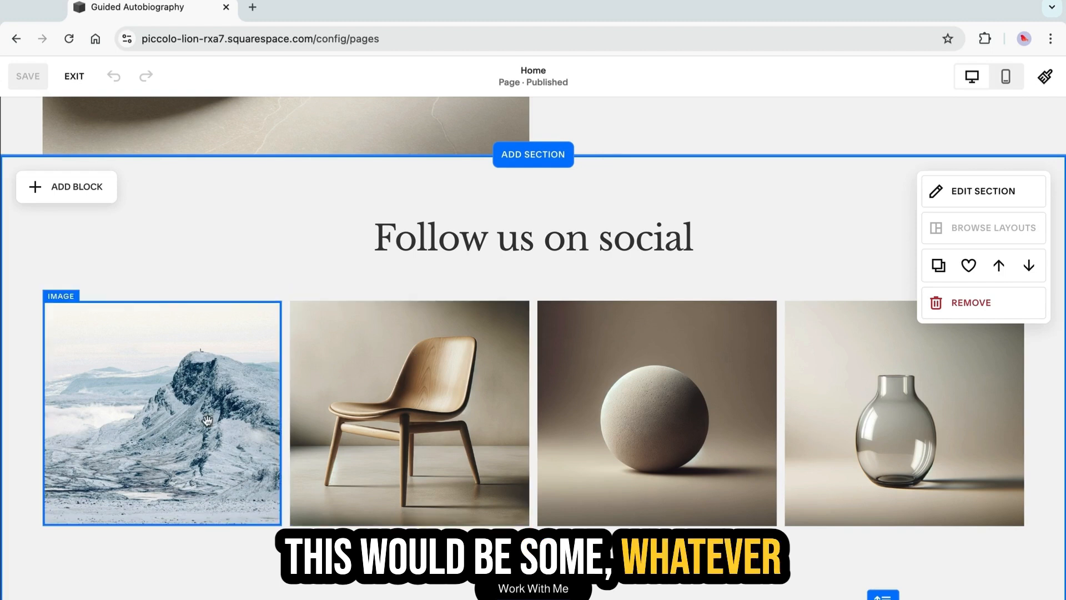
Examine the "Follow us on social" and "Contact Us" sections of the Home page and return to the "Discover Your Journey" section
scroll(290, 395, "down", 10)
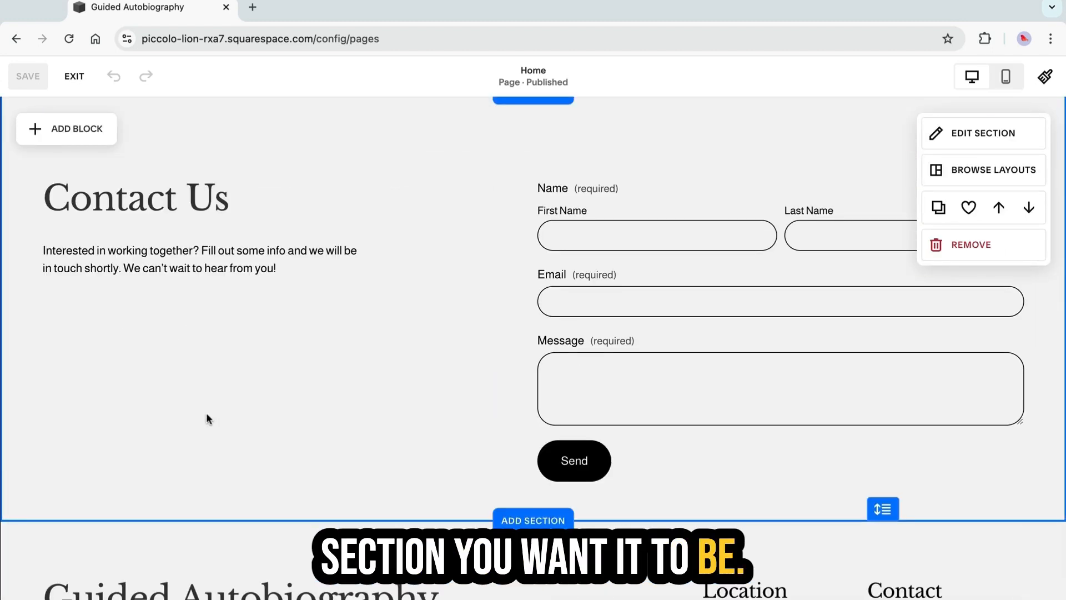
scroll(206, 412, "down", 1)
scroll(206, 412, "up", 10)
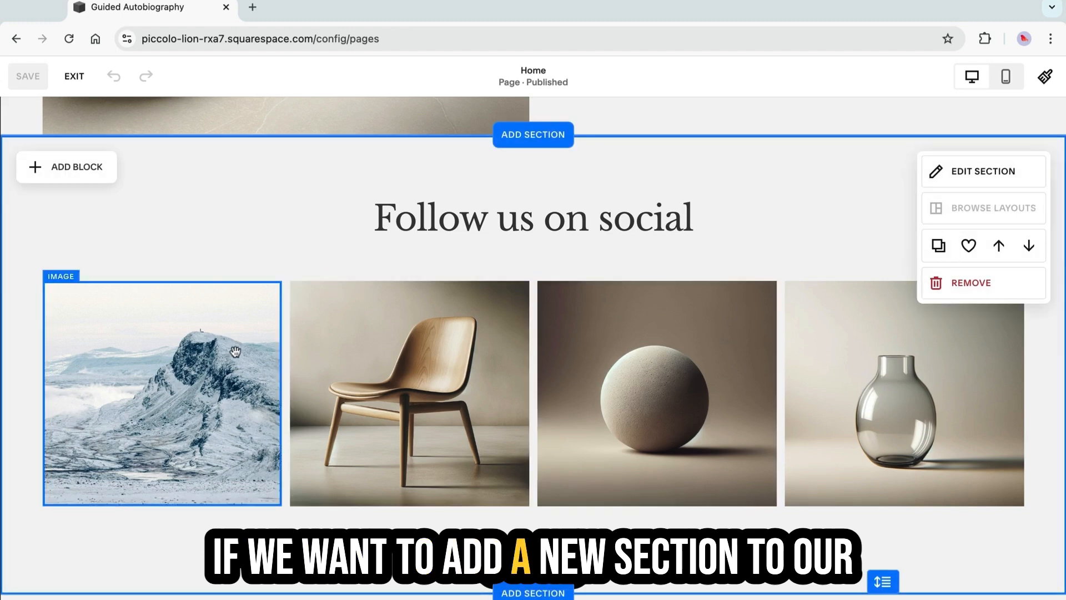
scroll(233, 350, "down", 10)
scroll(235, 350, "down", 3)
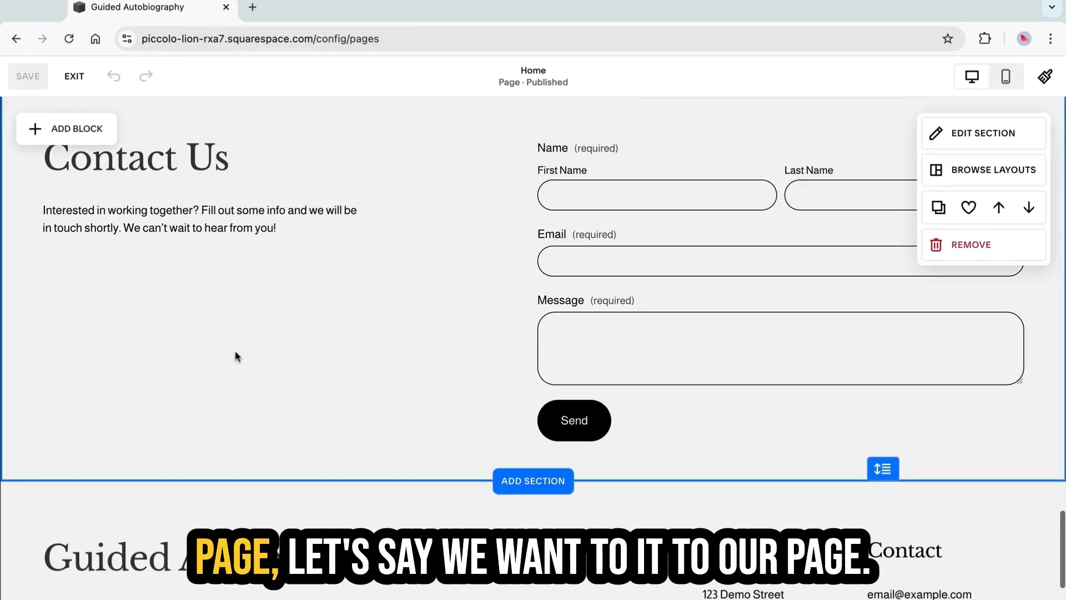
scroll(235, 351, "up", 10)
scroll(238, 351, "up", 8)
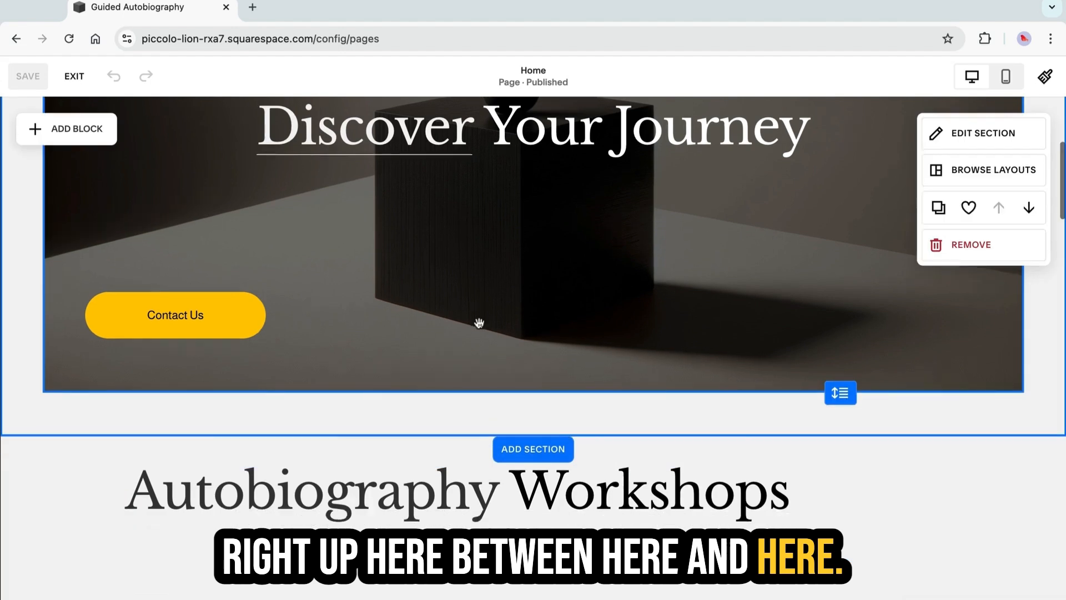
Add the About section template with "It all begins with an idea" text and a mountain image above the "Autobiography Workshops" section
scroll(479, 323, "down", 2)
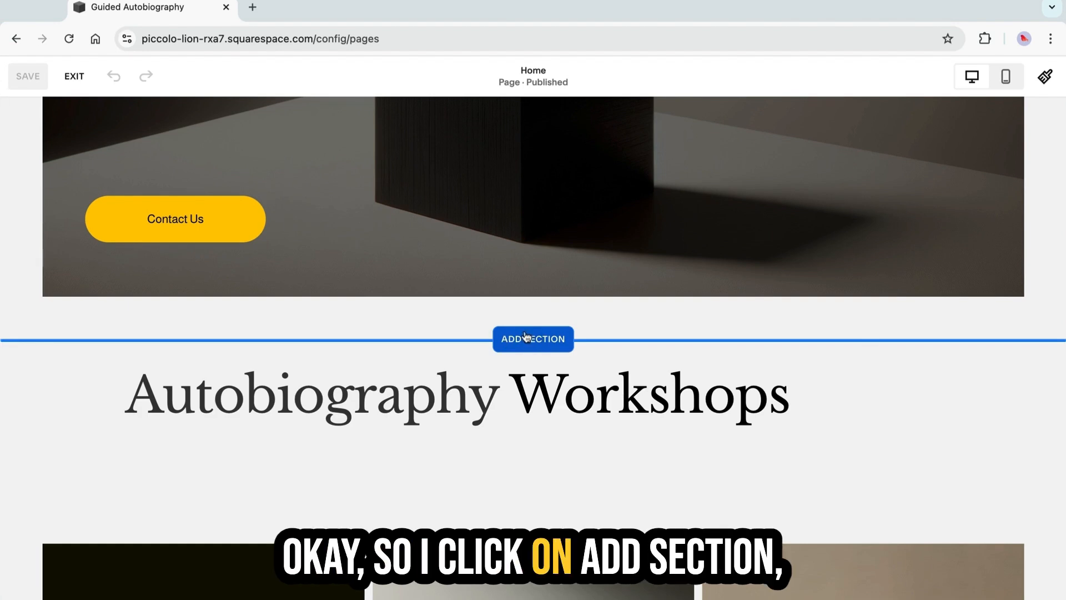
left_click(526, 336)
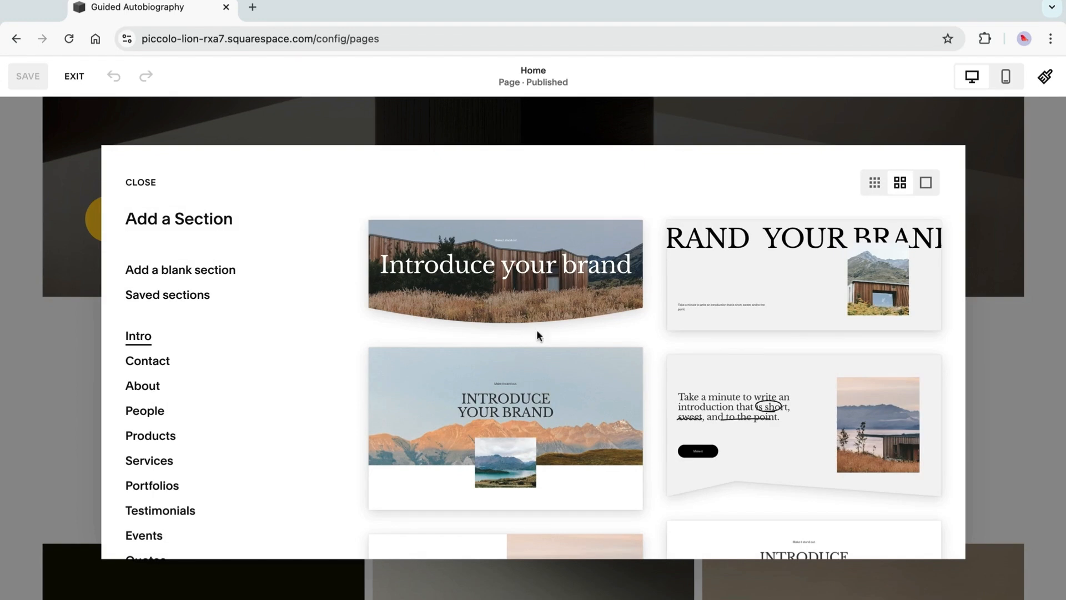
left_click(152, 392)
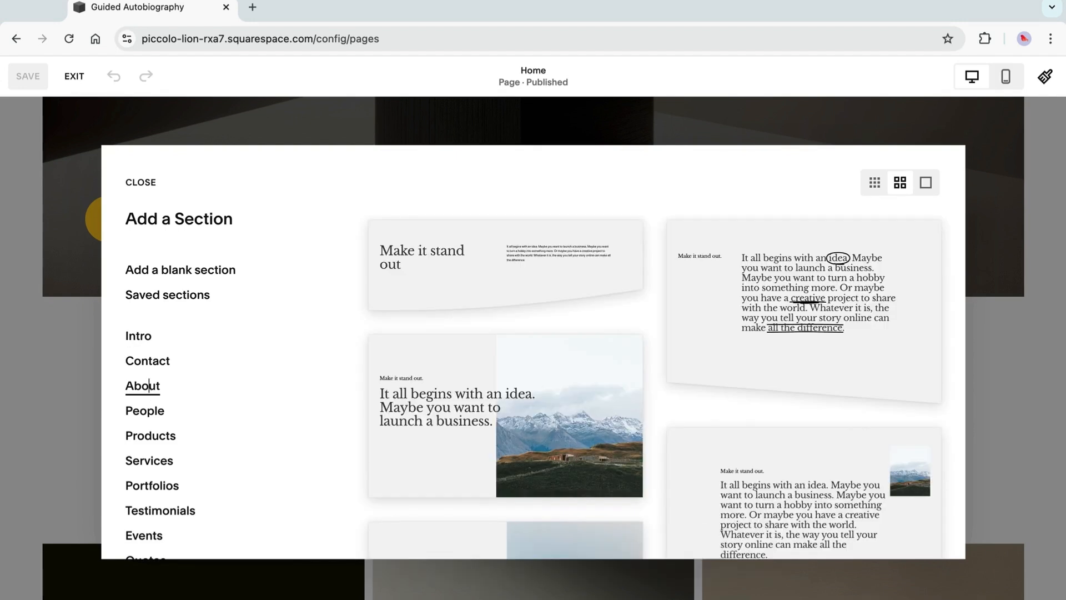
scroll(536, 455, "down", 1)
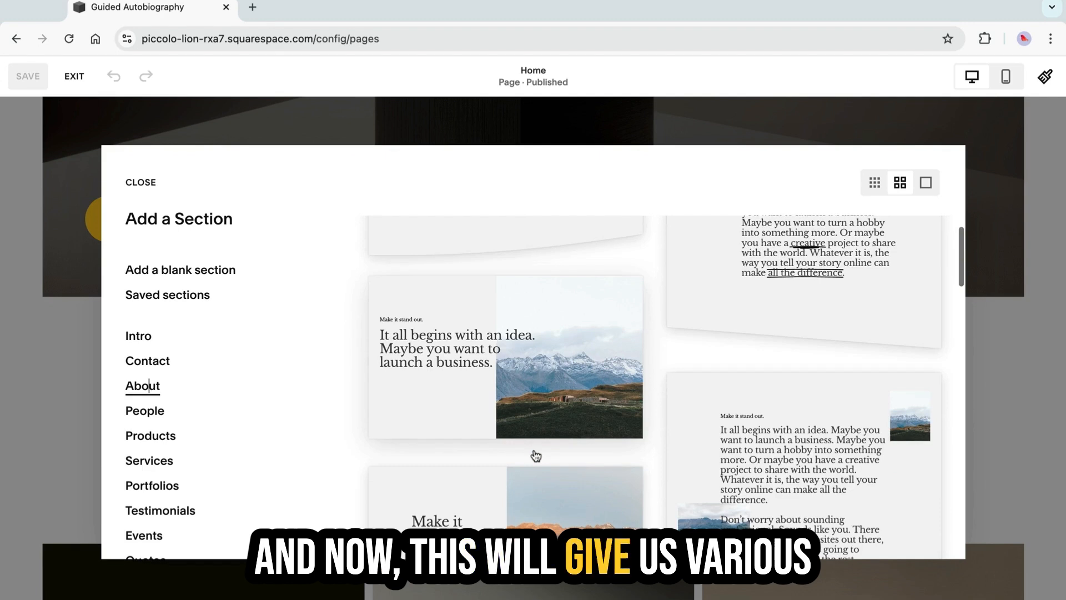
scroll(536, 455, "down", 5)
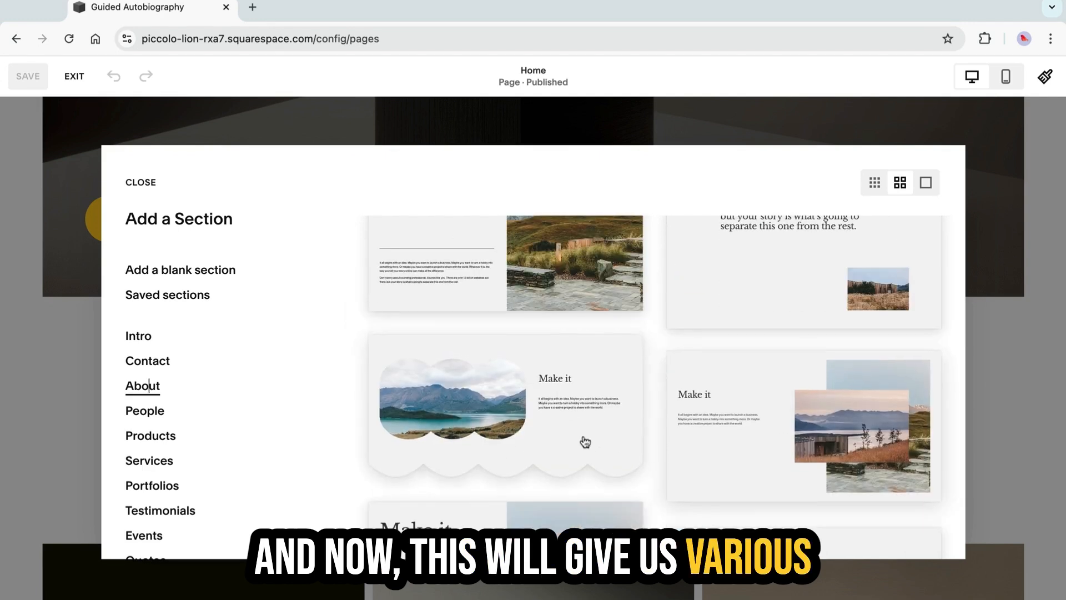
scroll(583, 440, "down", 3)
scroll(518, 443, "down", 6)
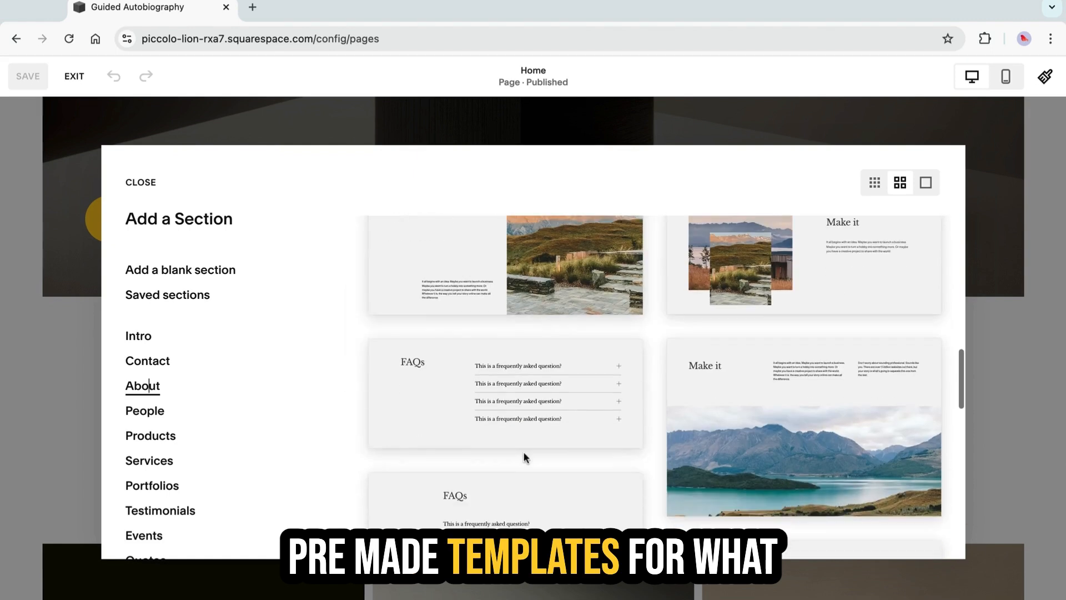
scroll(525, 457, "down", 8)
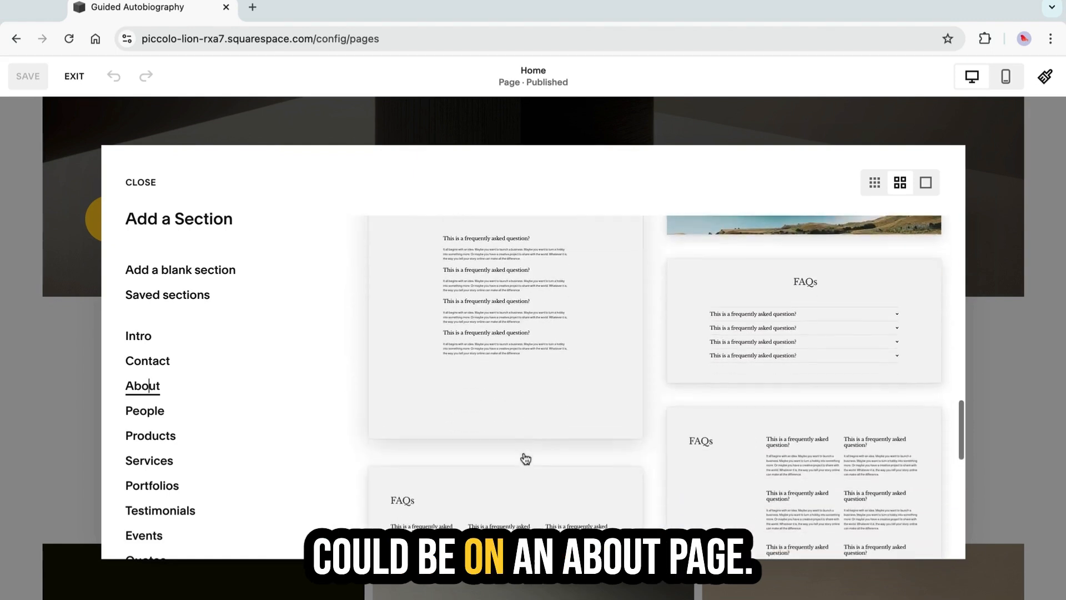
scroll(524, 458, "up", 10)
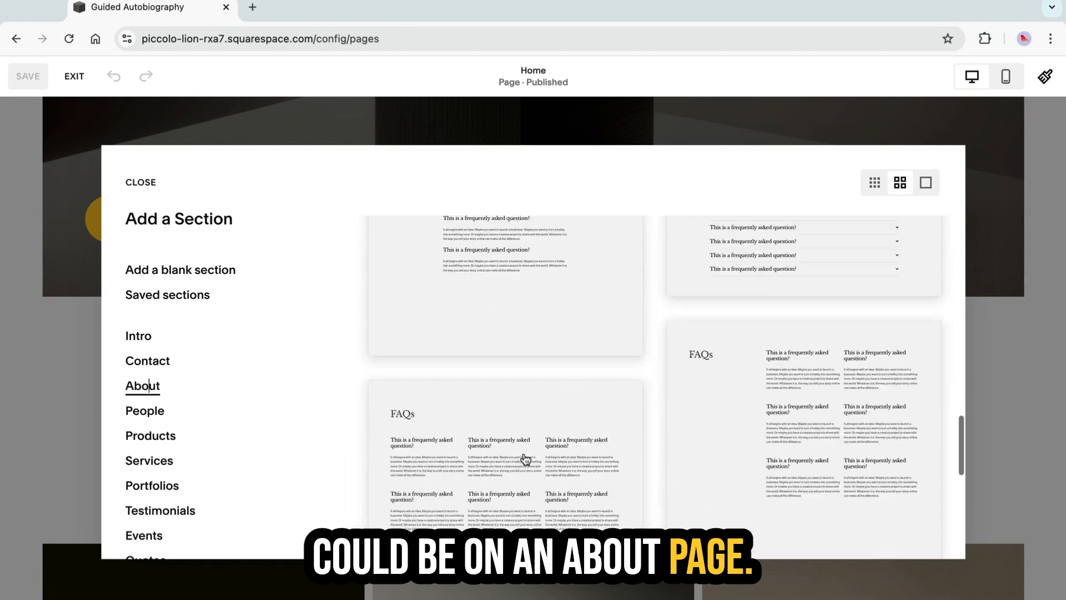
scroll(524, 459, "up", 5)
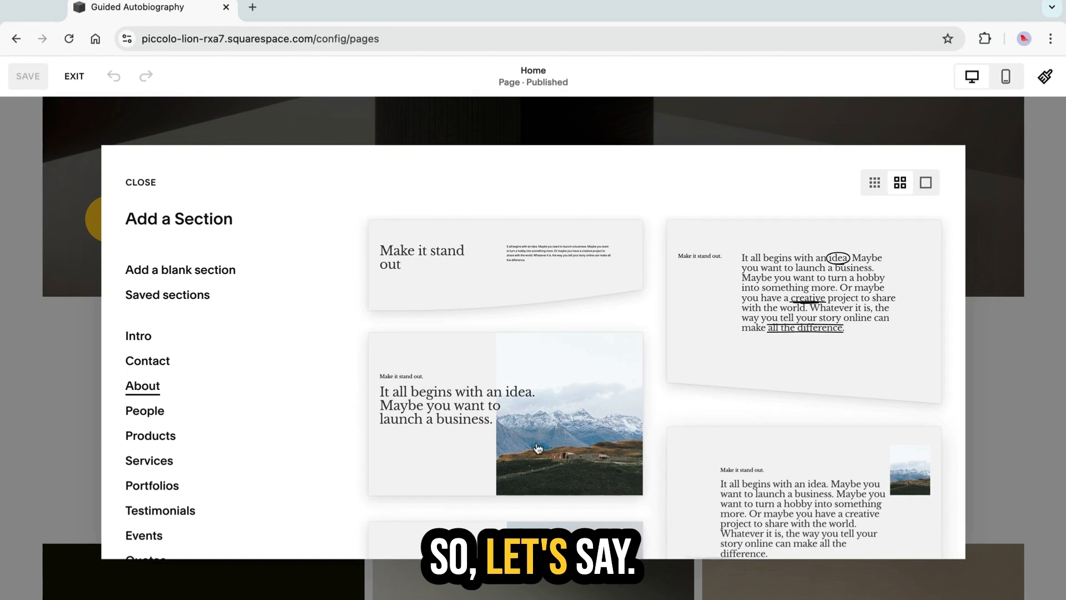
left_click(454, 455)
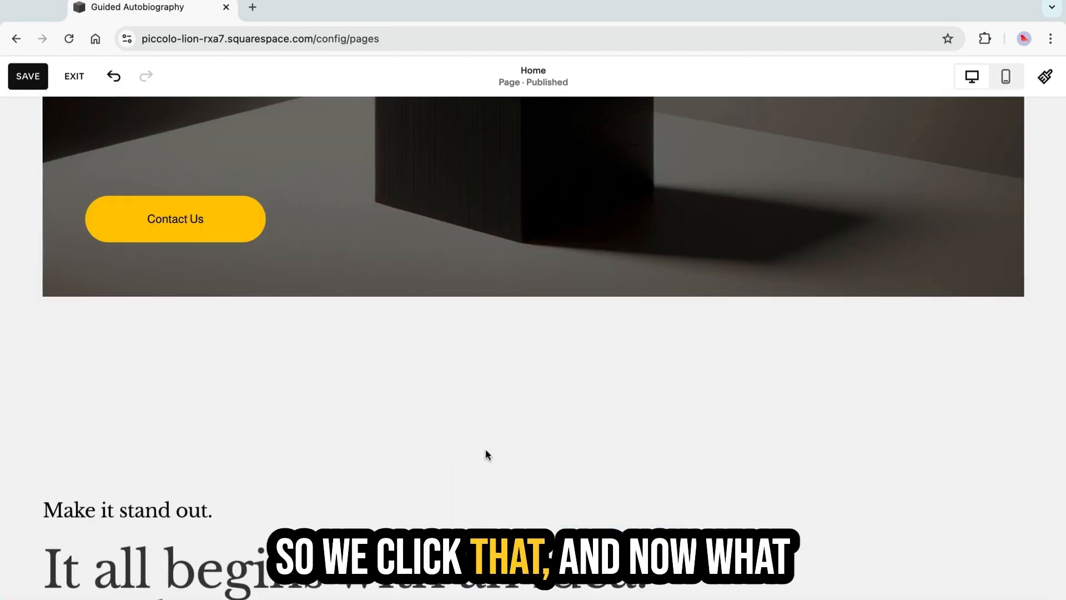
Examine the new section's text, image and extent on the page, and look at its design settings
scroll(611, 231, "down", 7)
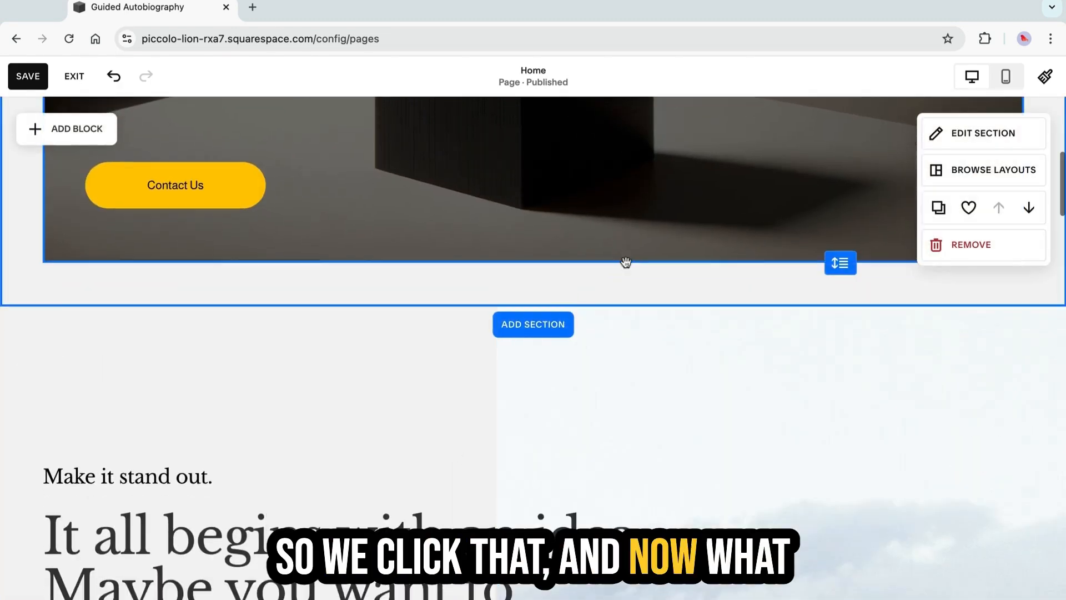
scroll(397, 308, "up", 3)
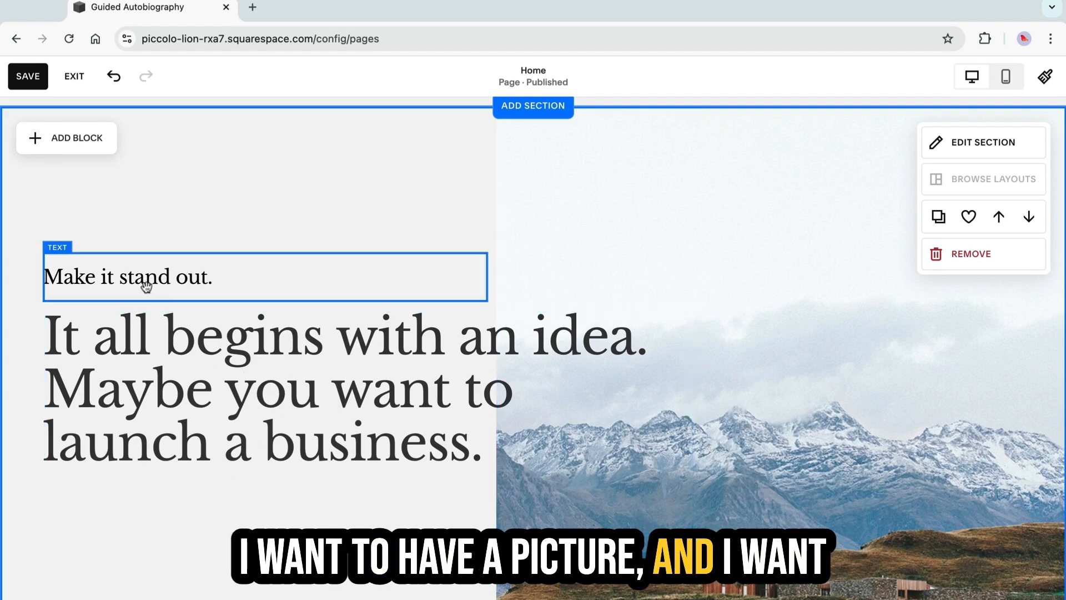
scroll(147, 400, "down", 5)
scroll(152, 399, "up", 7)
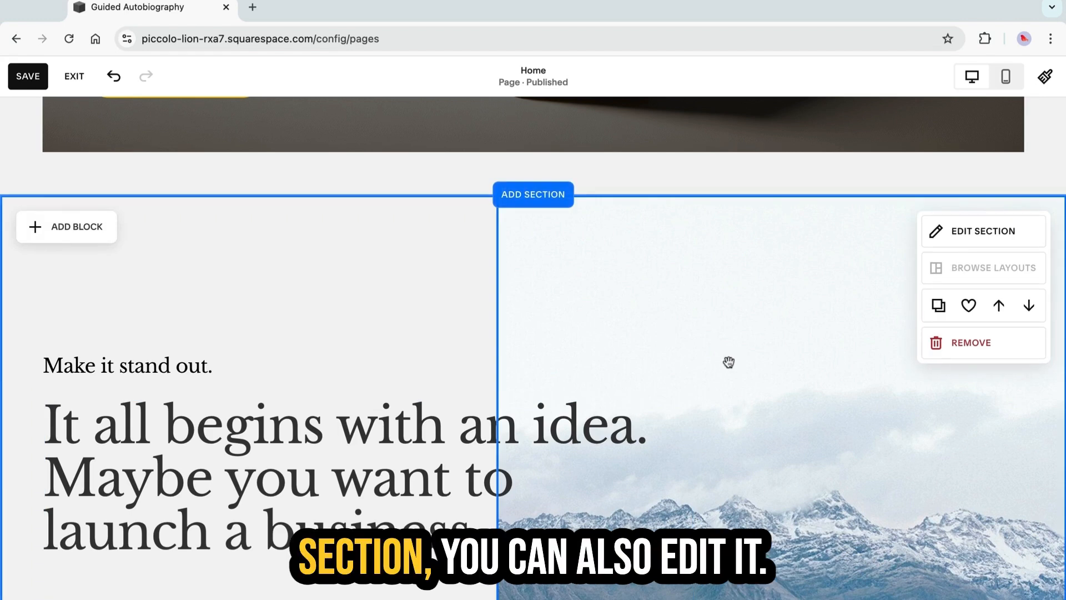
left_click(988, 233)
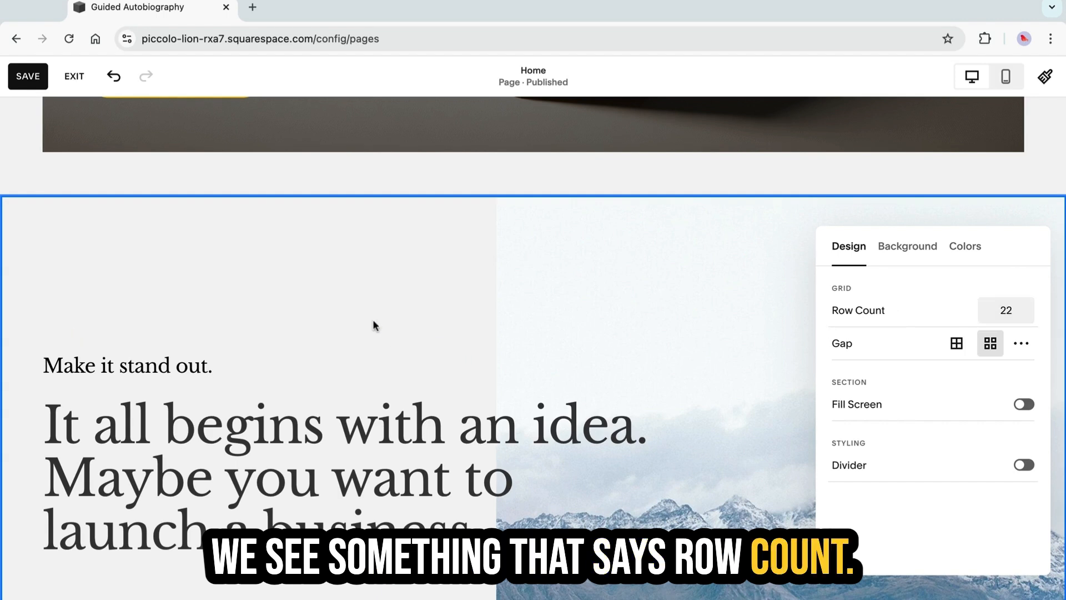
left_click_drag(327, 365, 327, 361)
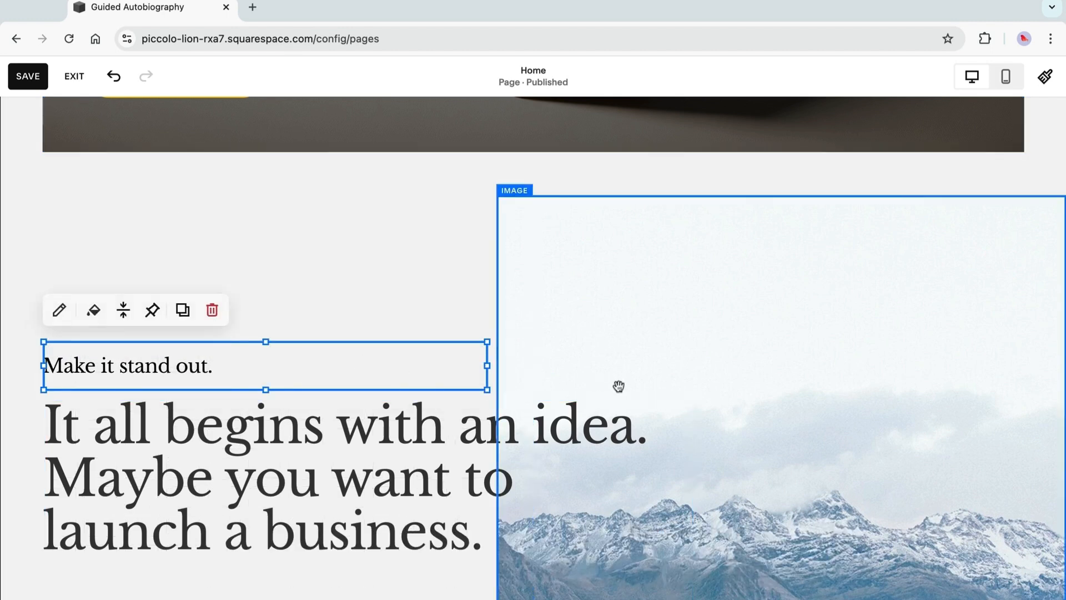
scroll(604, 406, "up", 2)
scroll(603, 406, "down", 8)
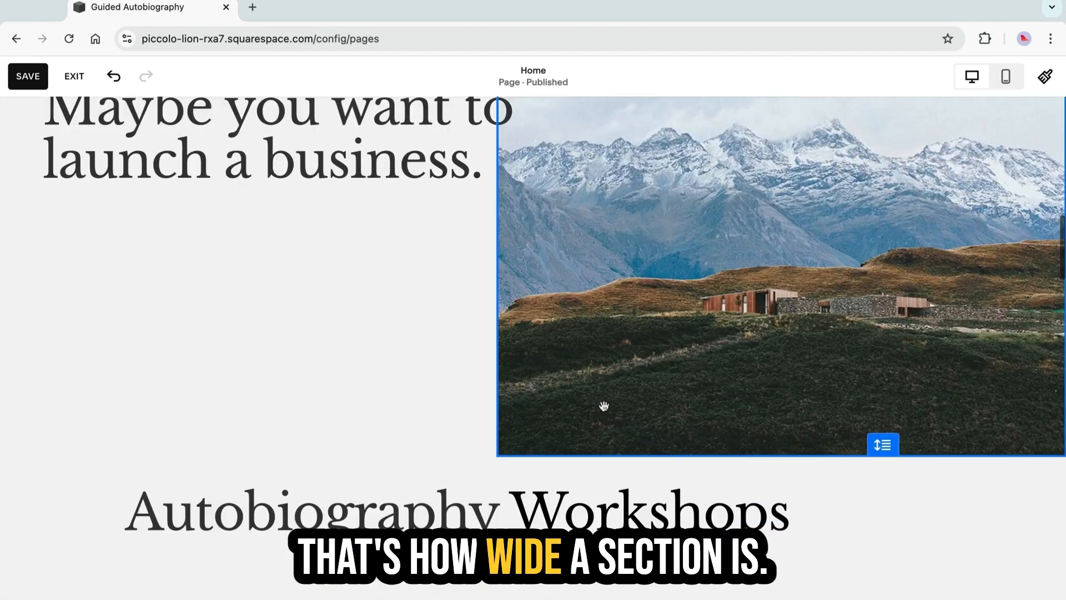
scroll(602, 404, "up", 3)
scroll(985, 285, "up", 4)
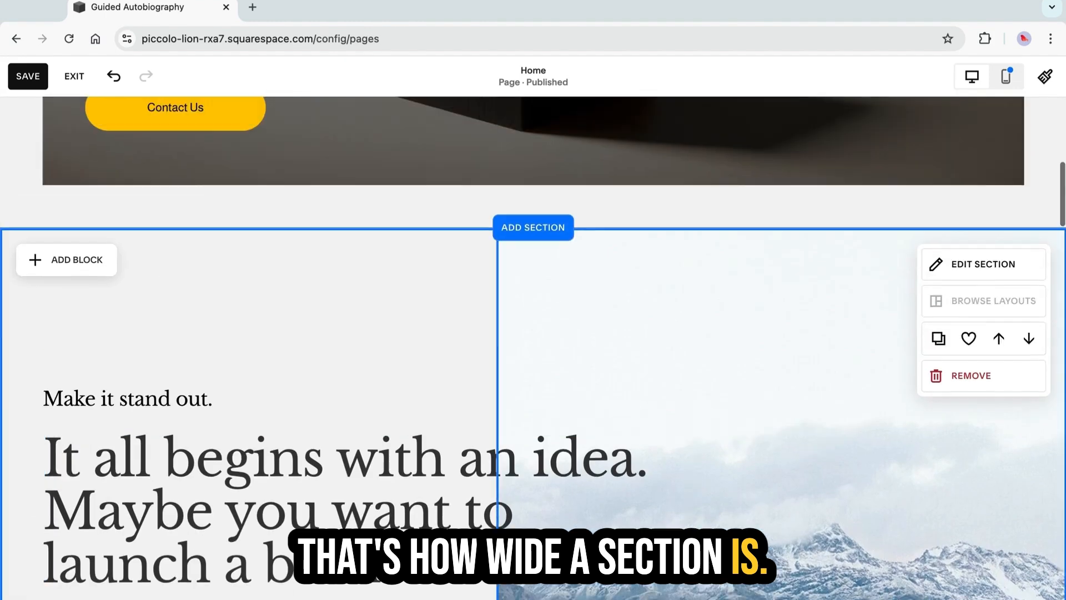
Try both preset grid gaps for the new section, and set a custom horizontal gap of 8
left_click(986, 267)
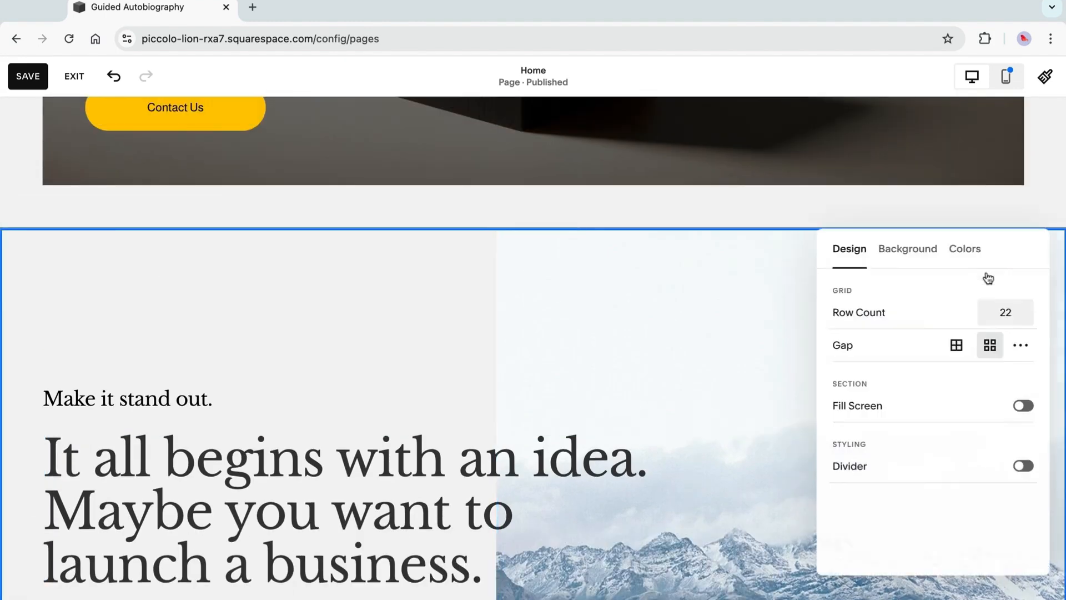
left_click(957, 347)
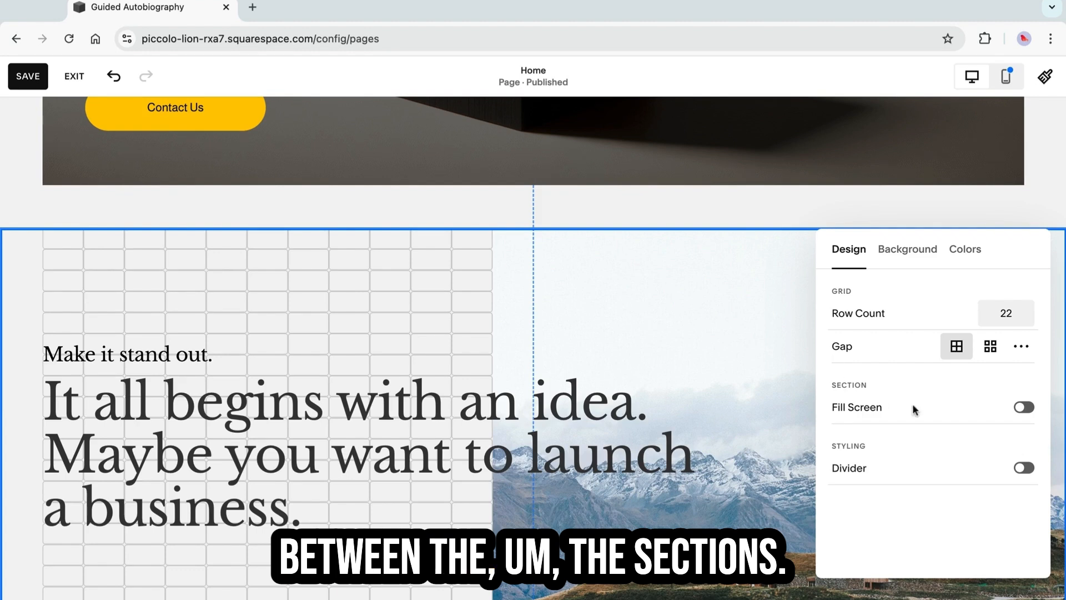
left_click(991, 349)
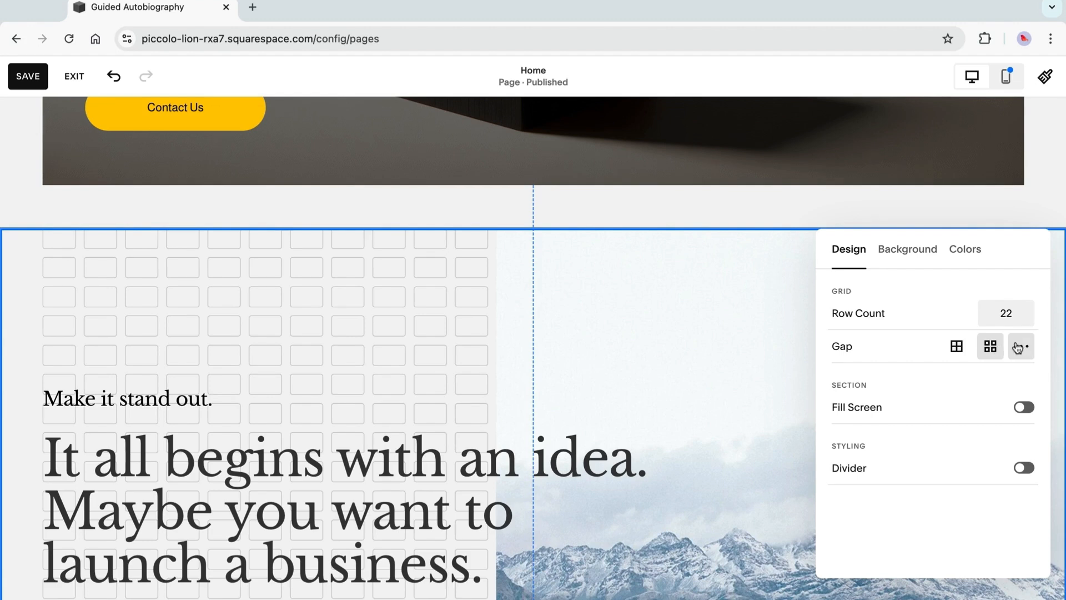
left_click(1018, 348)
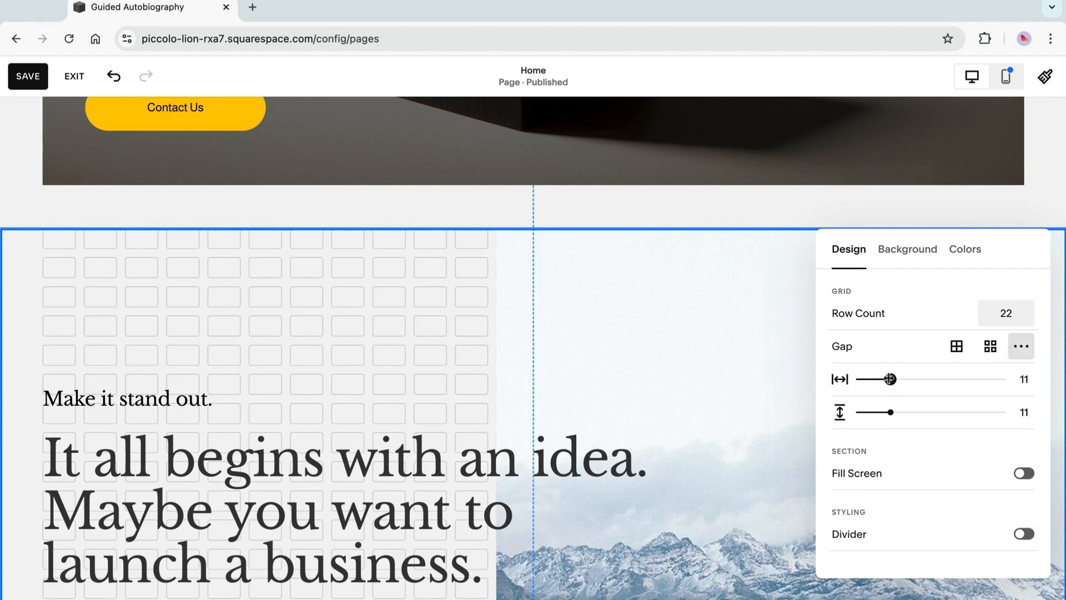
mouse_move(890, 378)
left_mouse_down()
mouse_move(853, 379)
mouse_move(962, 378)
mouse_move(882, 379)
left_mouse_up()
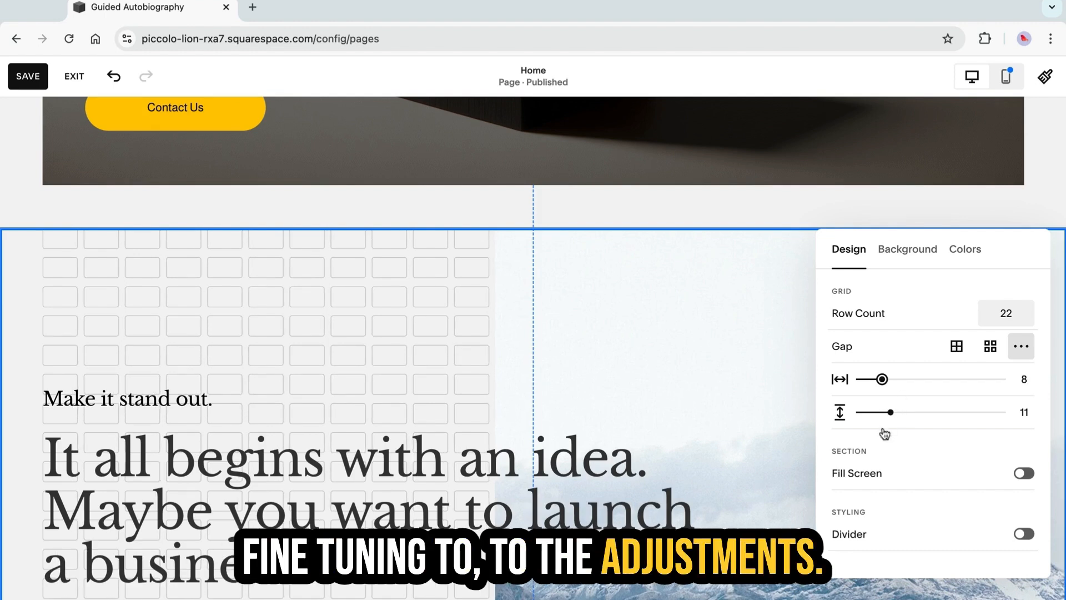
Switch Fill Screen on and back off for the new section, and enable a divider along its lower edge
left_click(1023, 473)
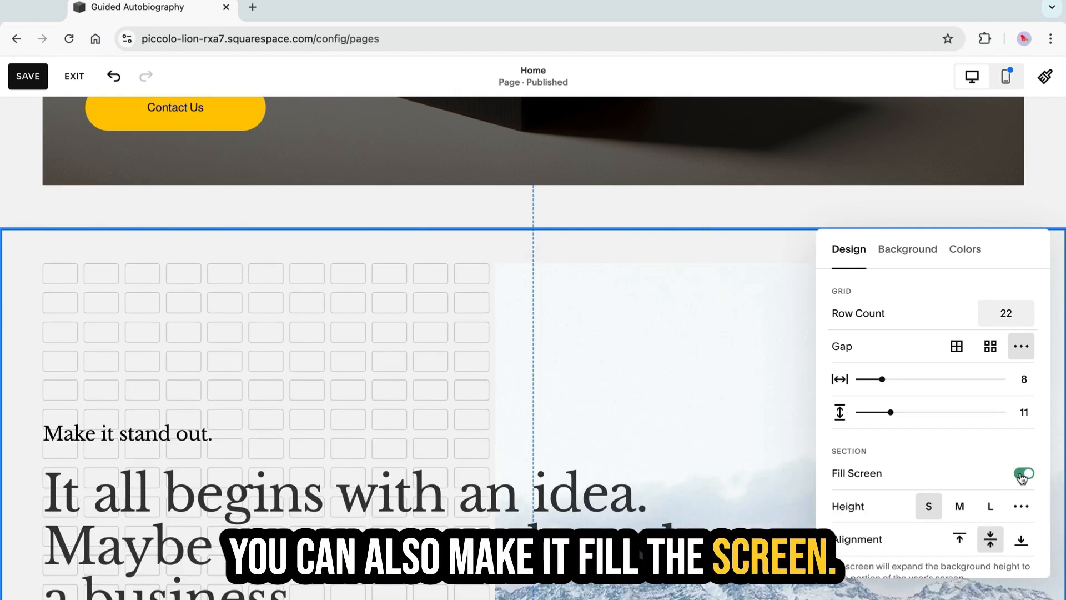
left_click(1023, 474)
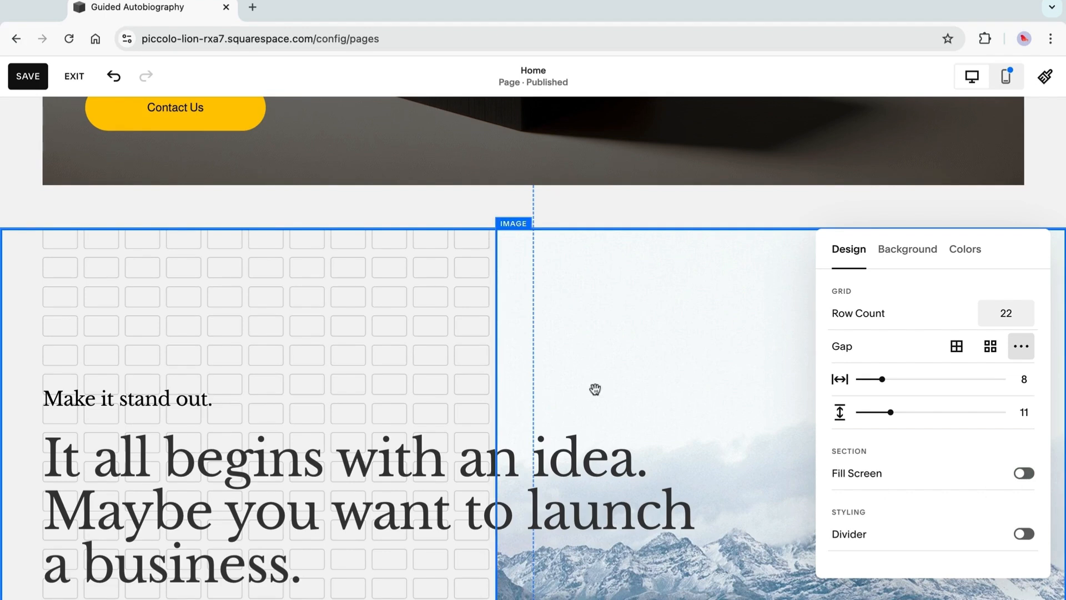
scroll(595, 389, "down", 5)
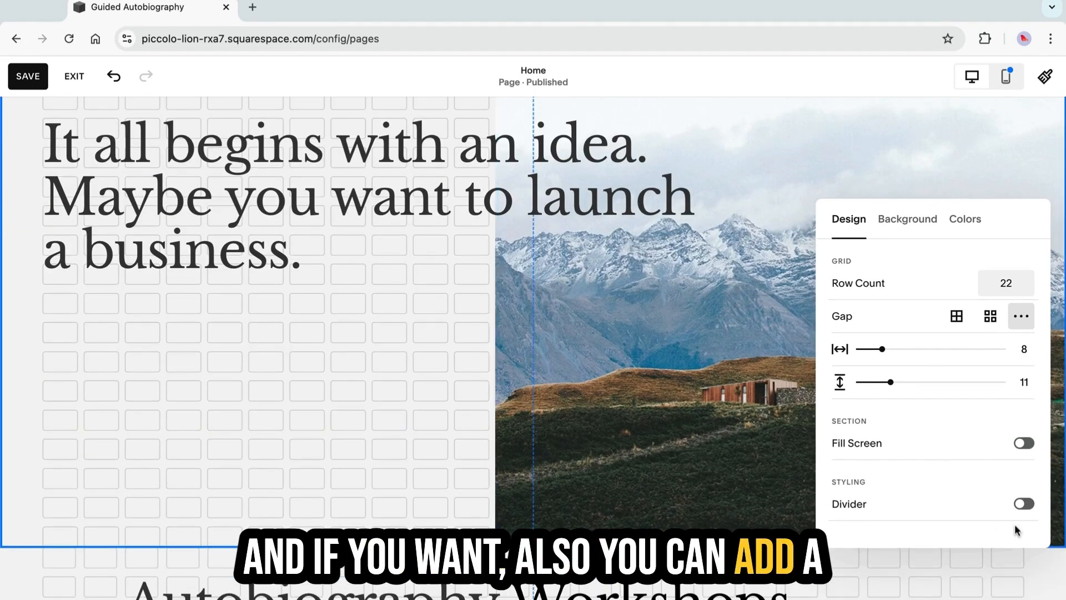
left_click(1023, 504)
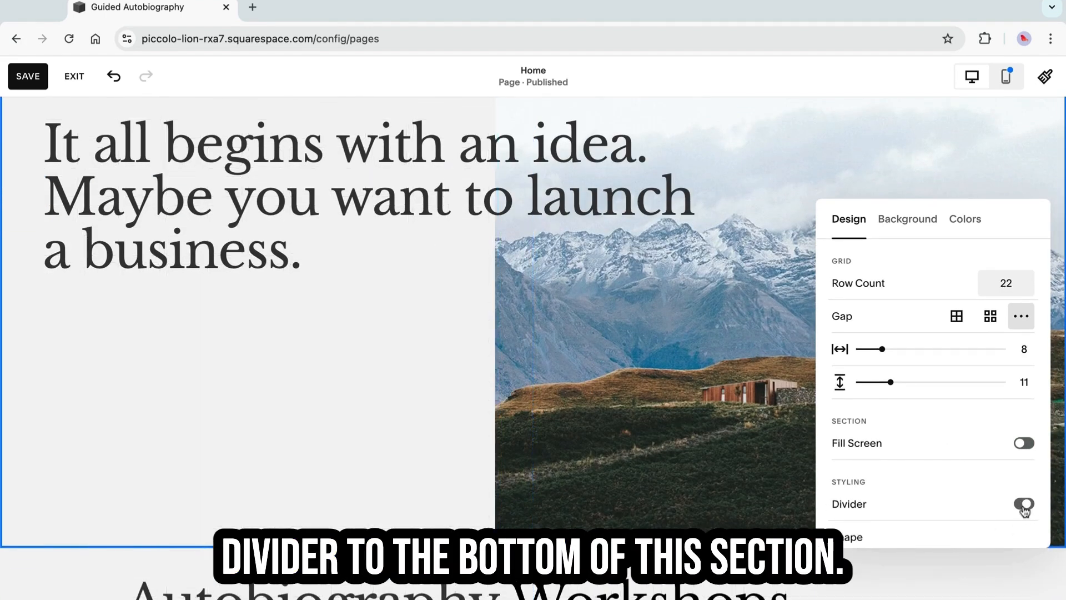
scroll(302, 252, "down", 5)
scroll(361, 317, "up", 4)
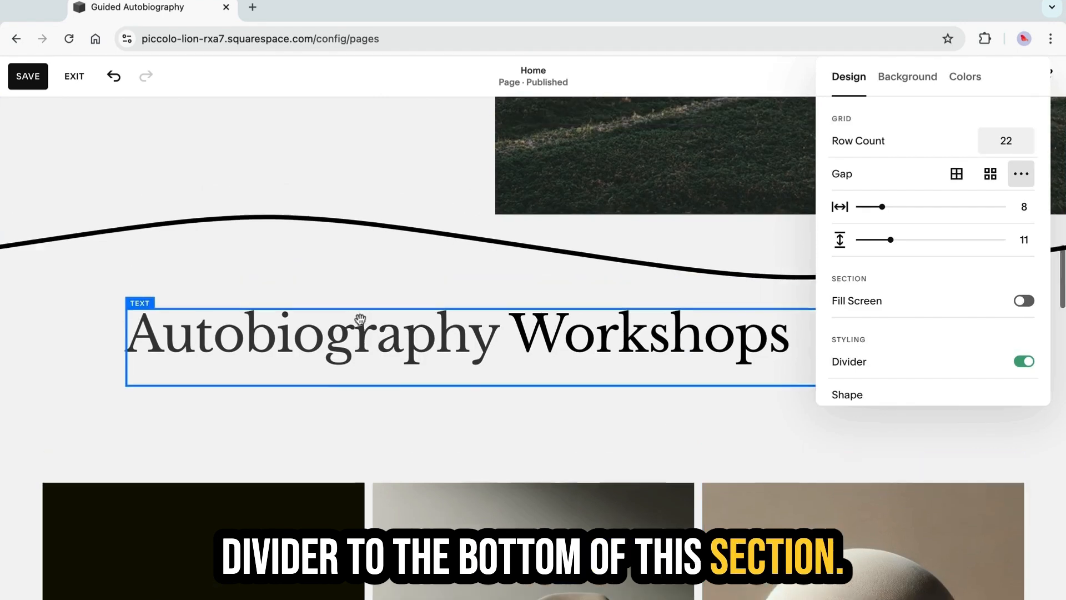
scroll(361, 321, "up", 8)
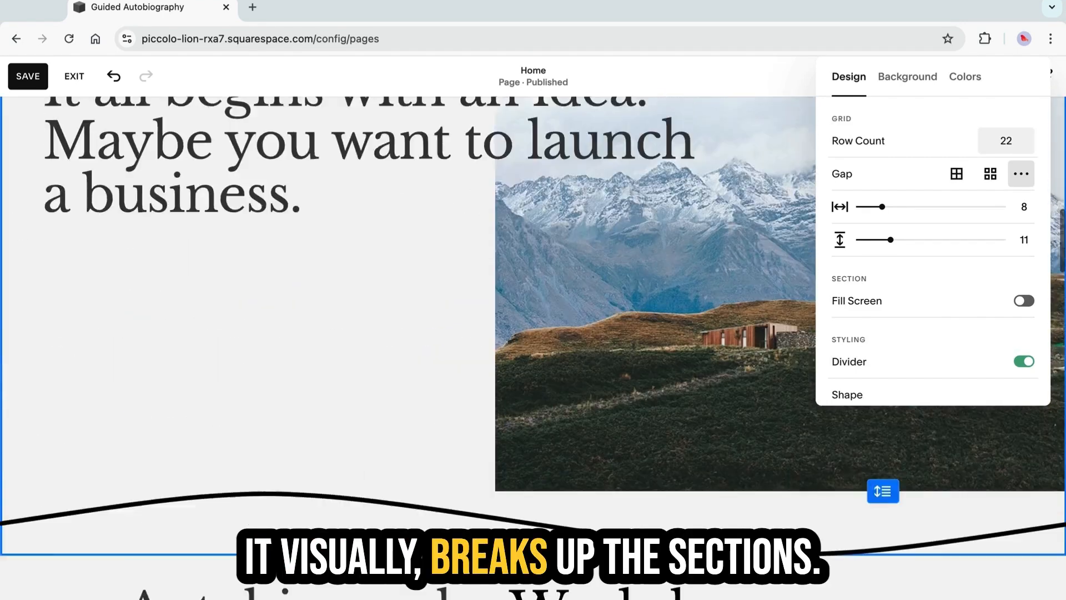
scroll(552, 373, "down", 8)
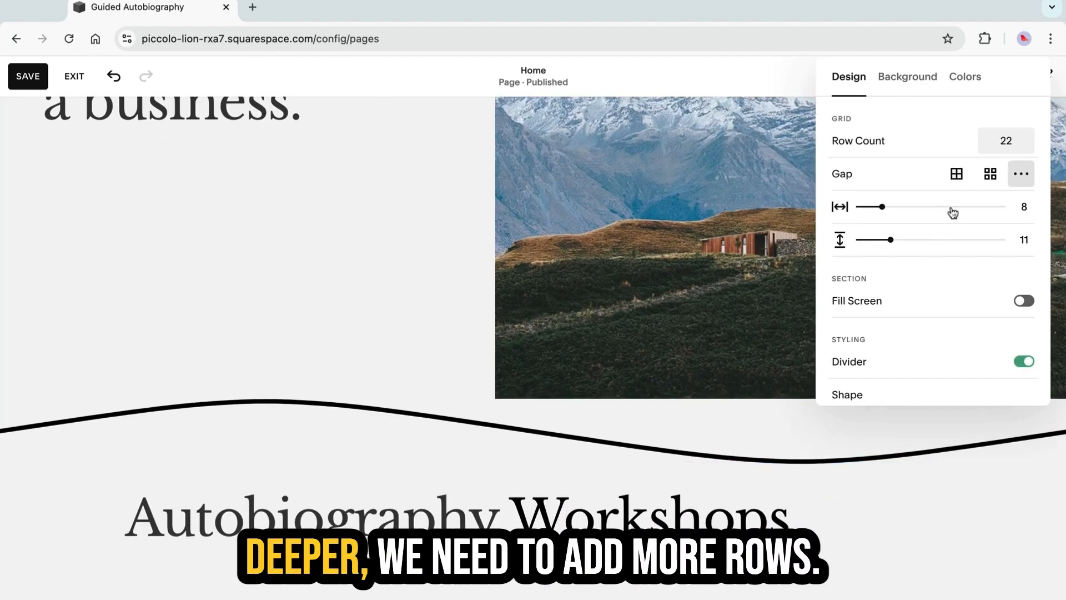
Set the new section's grid row count to 23
left_click(1028, 138)
left_click(1028, 145)
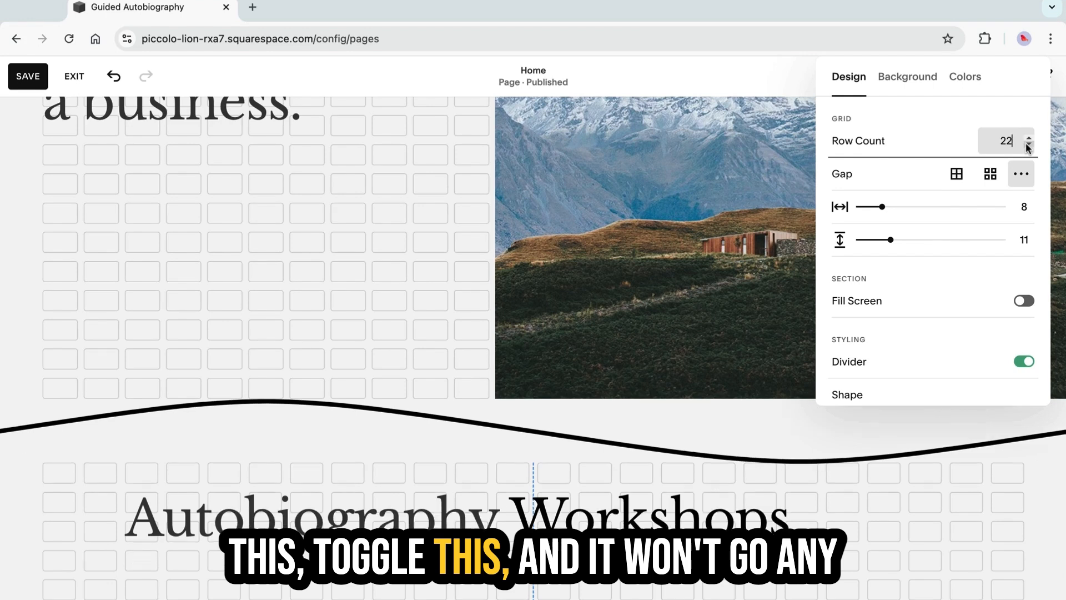
left_click(1028, 138)
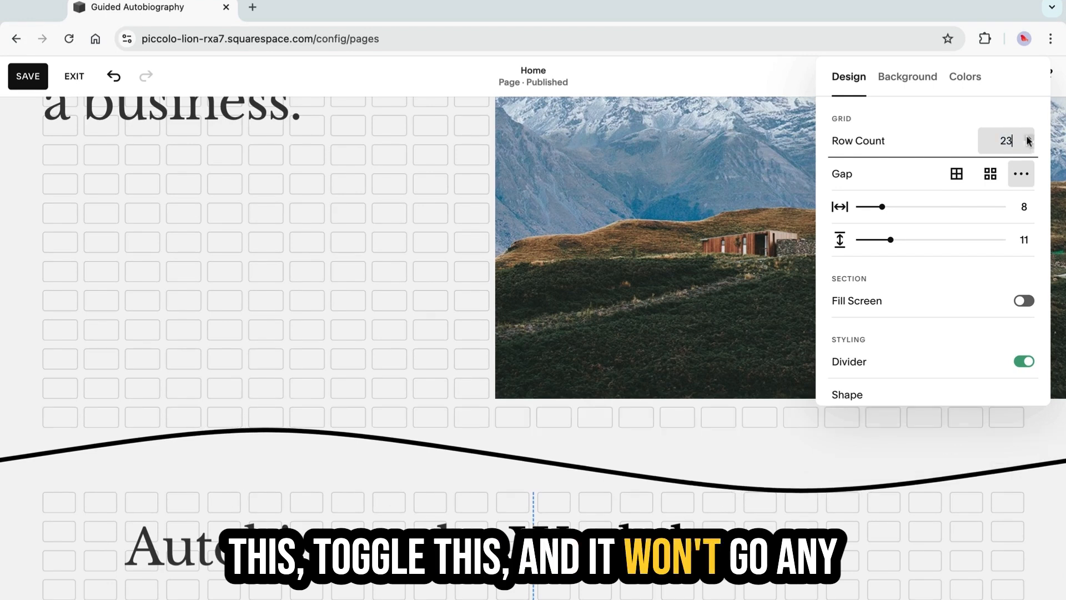
Try increasing the new section's grid row count to 42 to add empty rows beneath its image
left_click(1028, 138)
left_click(1028, 138)
left_click(1029, 138)
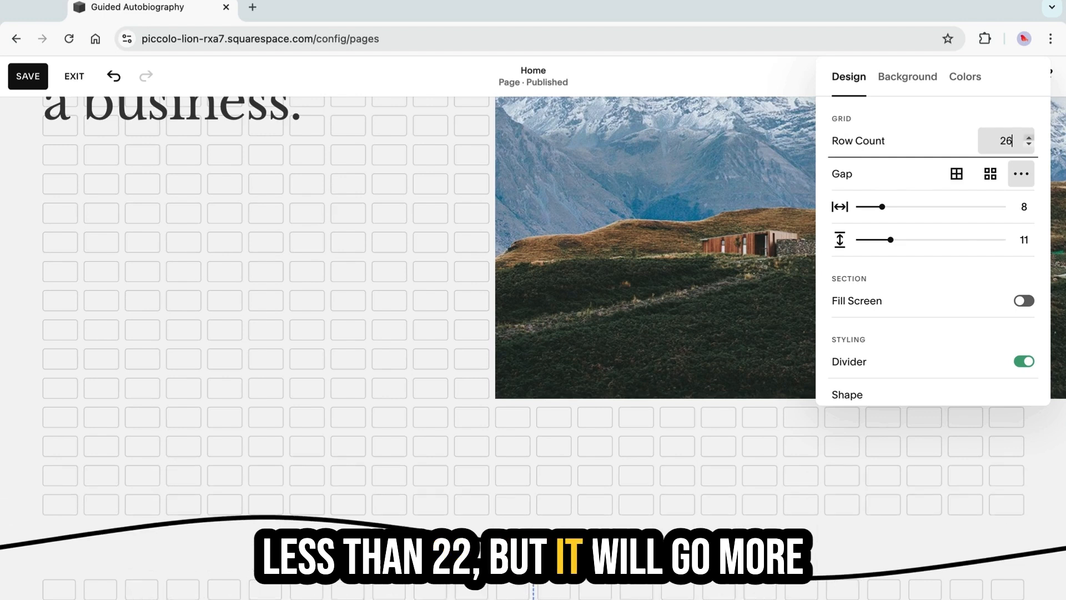
left_click(1028, 139)
left_click(1028, 139)
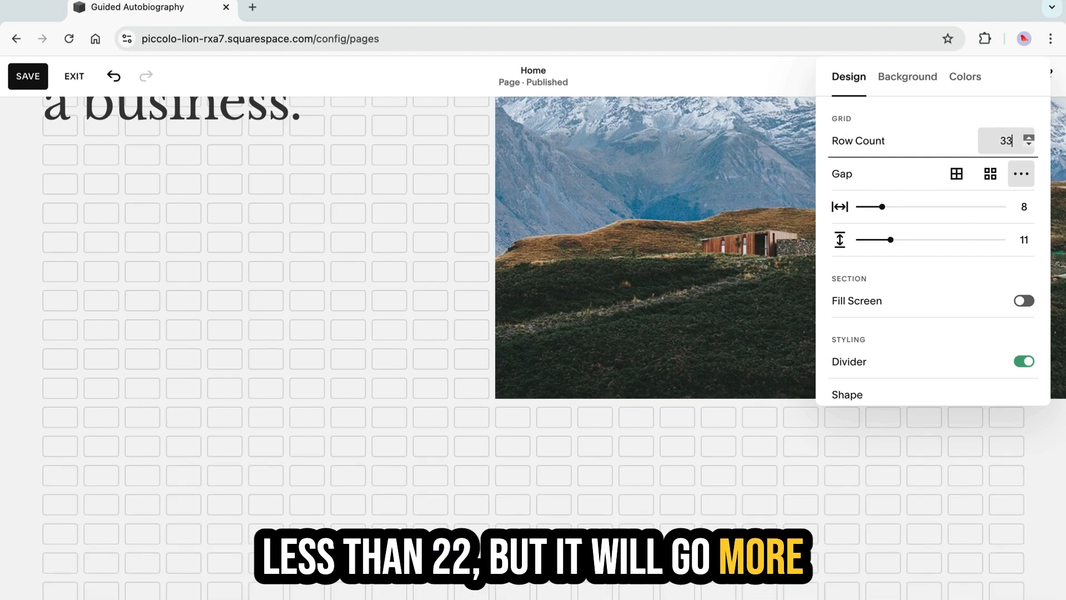
left_click(1028, 138)
scroll(252, 350, "down", 5)
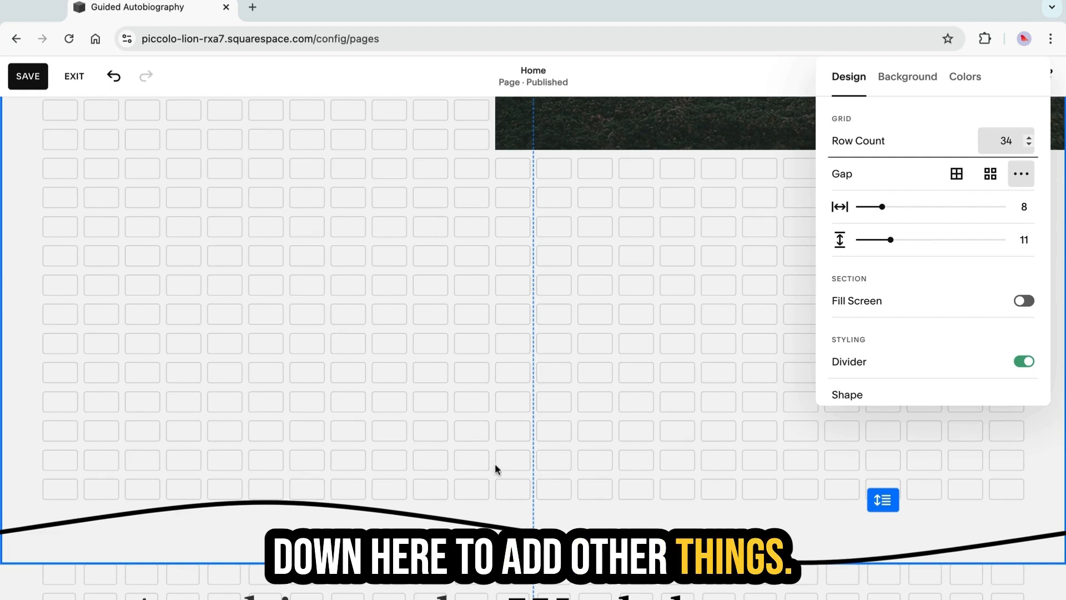
left_click(1028, 139)
left_click(1028, 139)
left_click(1028, 139)
left_click(1028, 138)
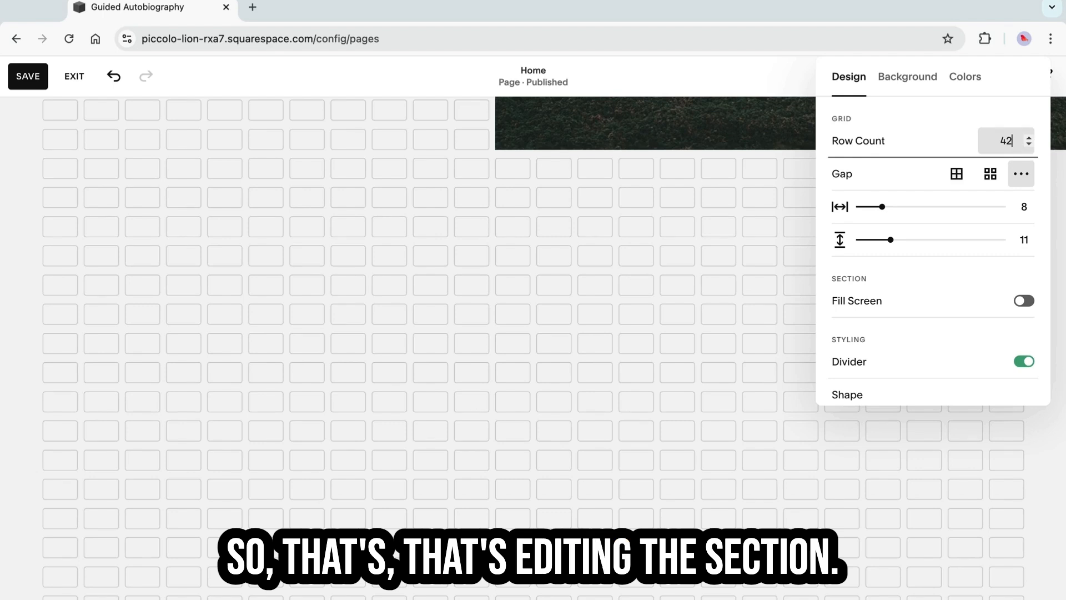
Set the new section's grid row count to 23 and leave its design settings
double_click(1006, 141)
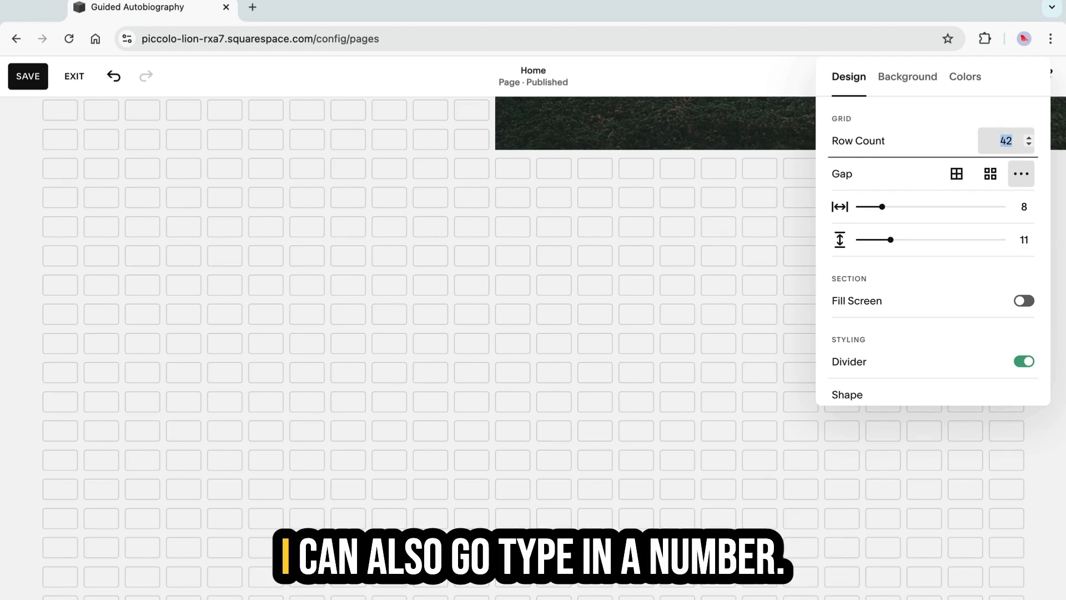
type("23")
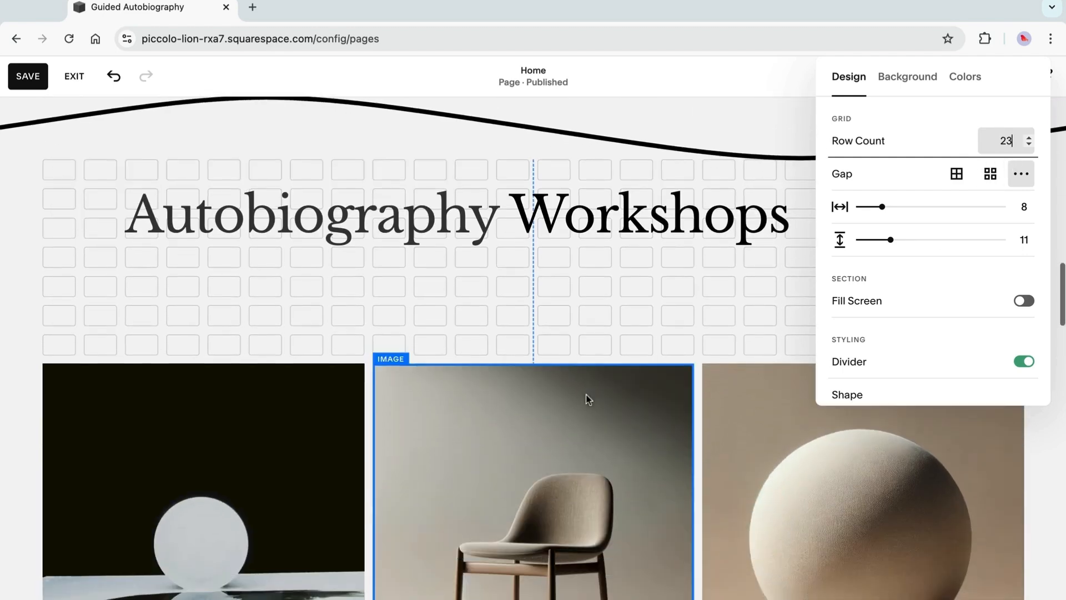
left_click(585, 394)
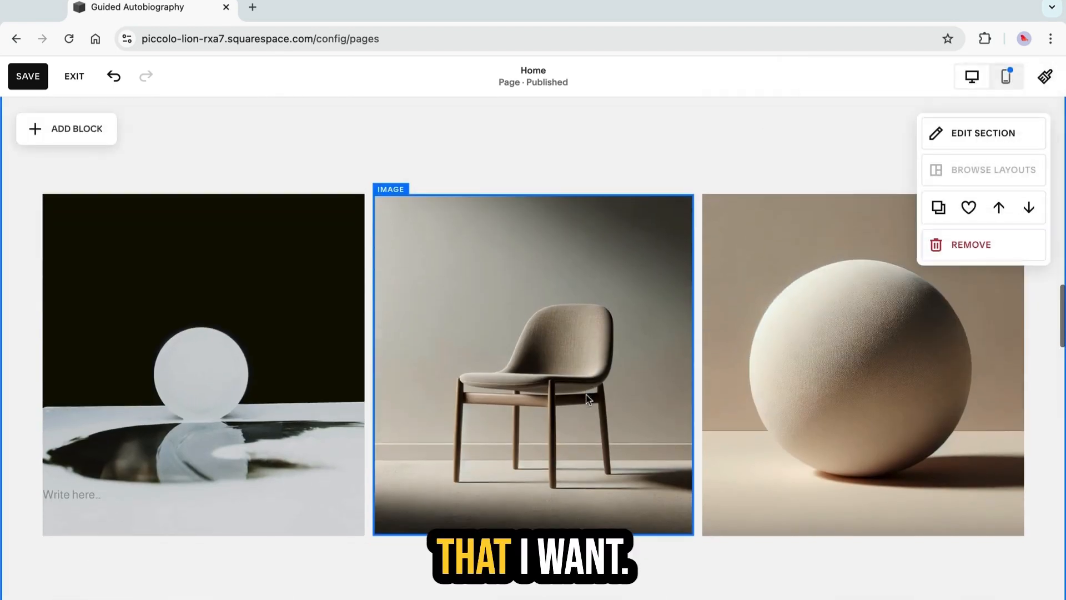
Move the Autobiography Workshops section down one place, below the "Who we are" section
scroll(585, 394, "down", 4)
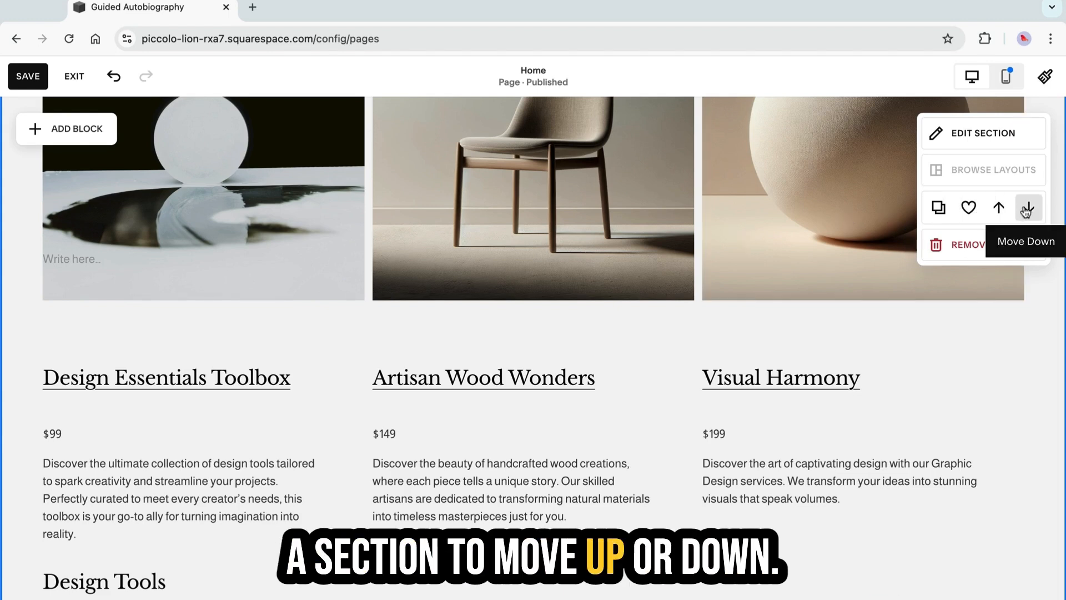
left_click(1026, 210)
scroll(675, 302, "up", 10)
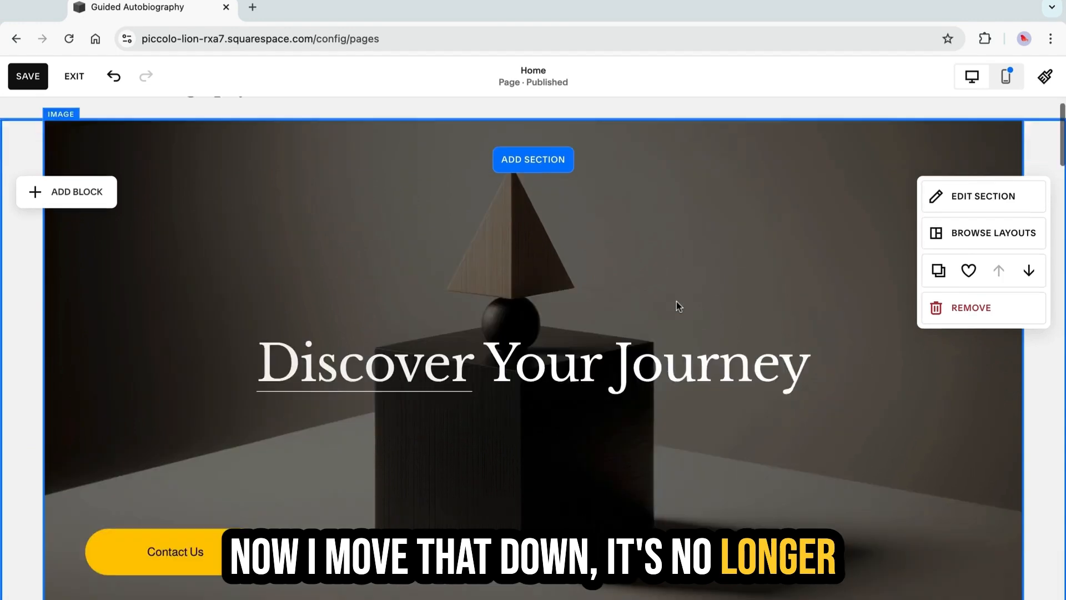
scroll(676, 301, "down", 20)
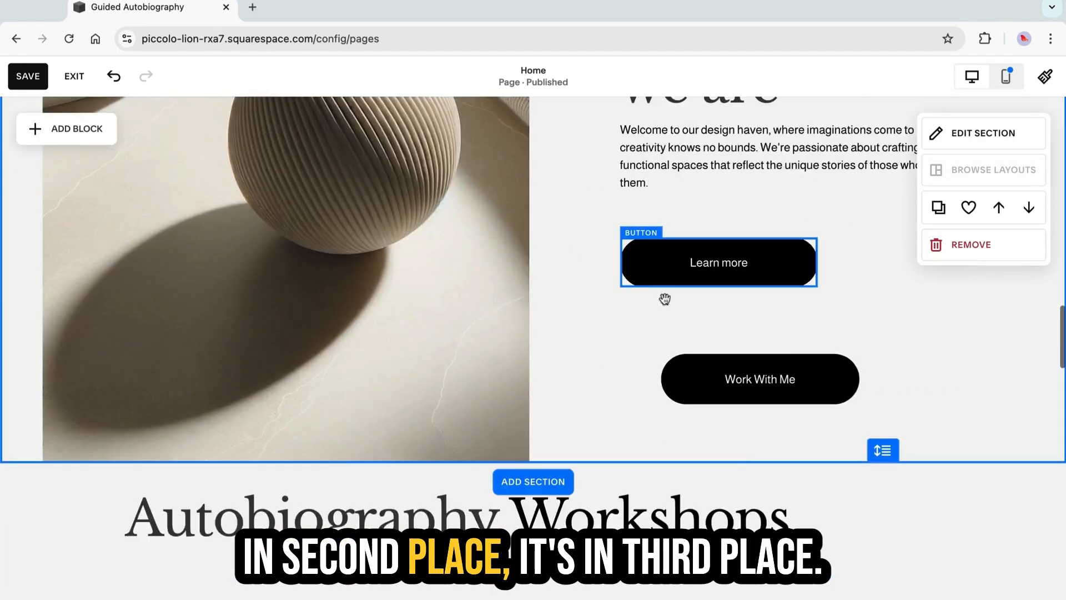
scroll(665, 300, "down", 5)
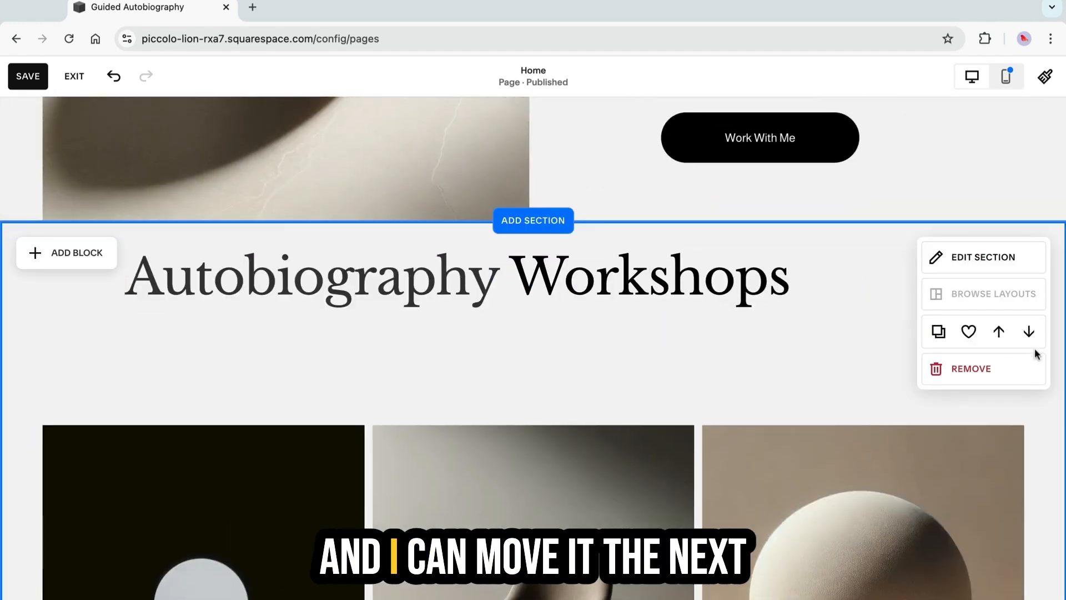
Move the "Make it stand out" mountain image section down one place, below the "Who we are" section
scroll(493, 284, "up", 7)
scroll(491, 284, "down", 10)
scroll(492, 284, "down", 3)
scroll(492, 284, "up", 10)
scroll(492, 285, "up", 9)
scroll(493, 286, "down", 4)
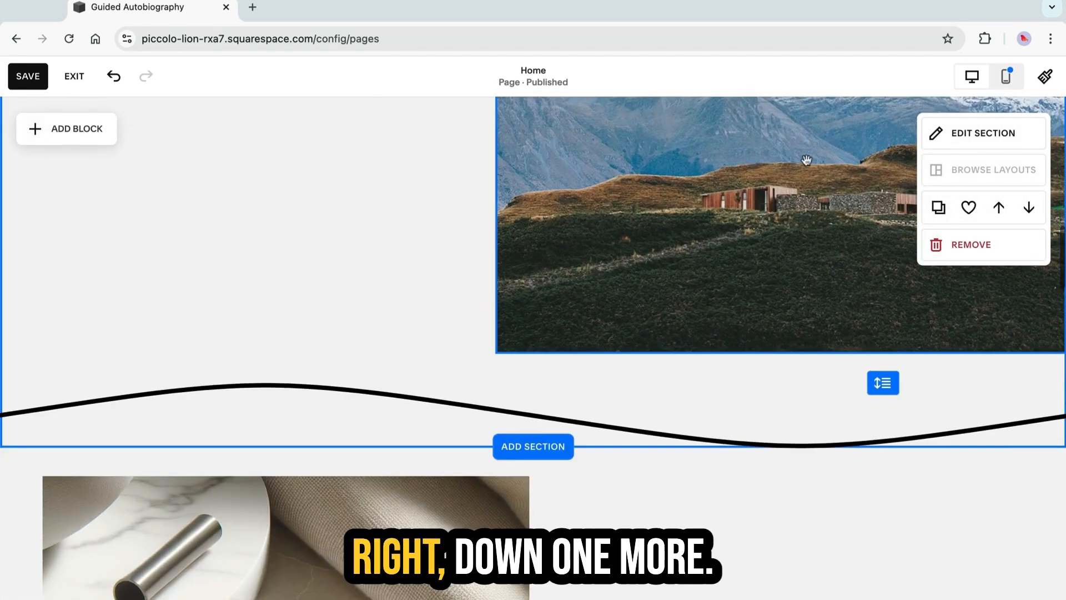
left_click(1030, 209)
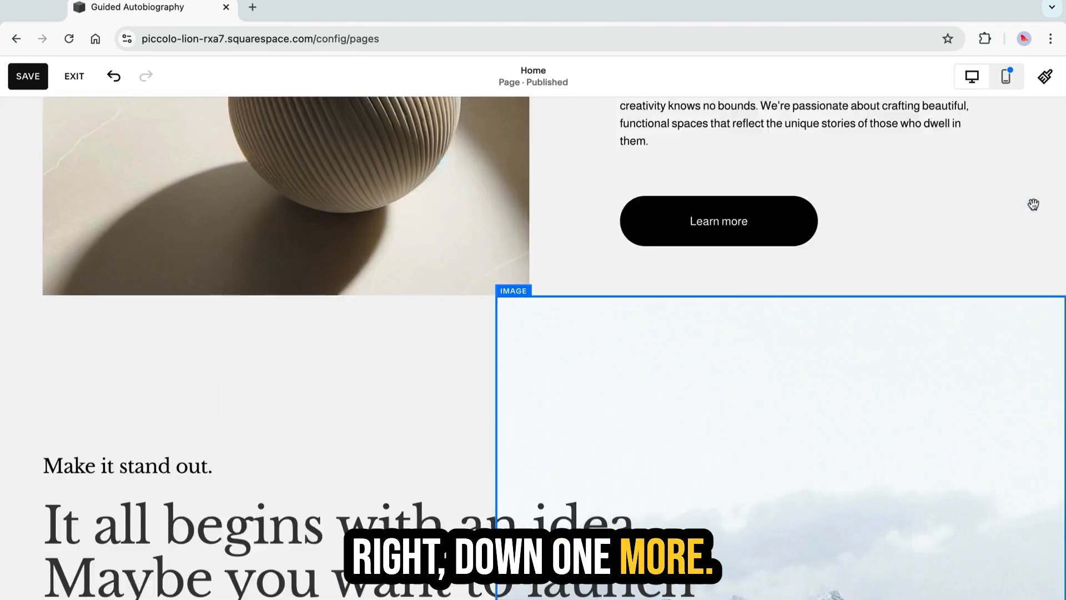
scroll(563, 338, "up", 10)
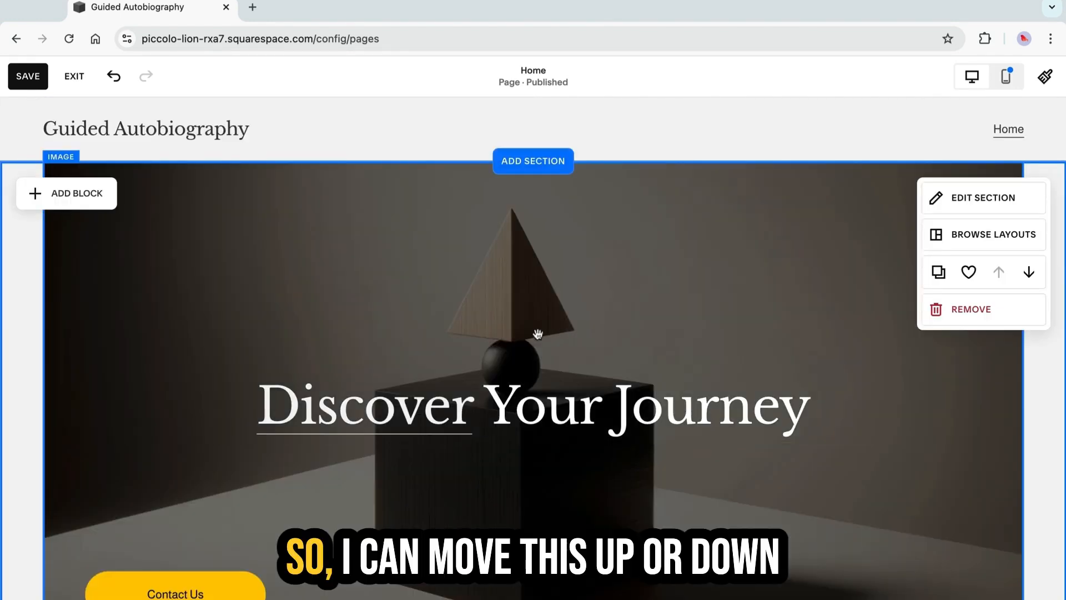
scroll(433, 319, "down", 10)
scroll(431, 322, "down", 5)
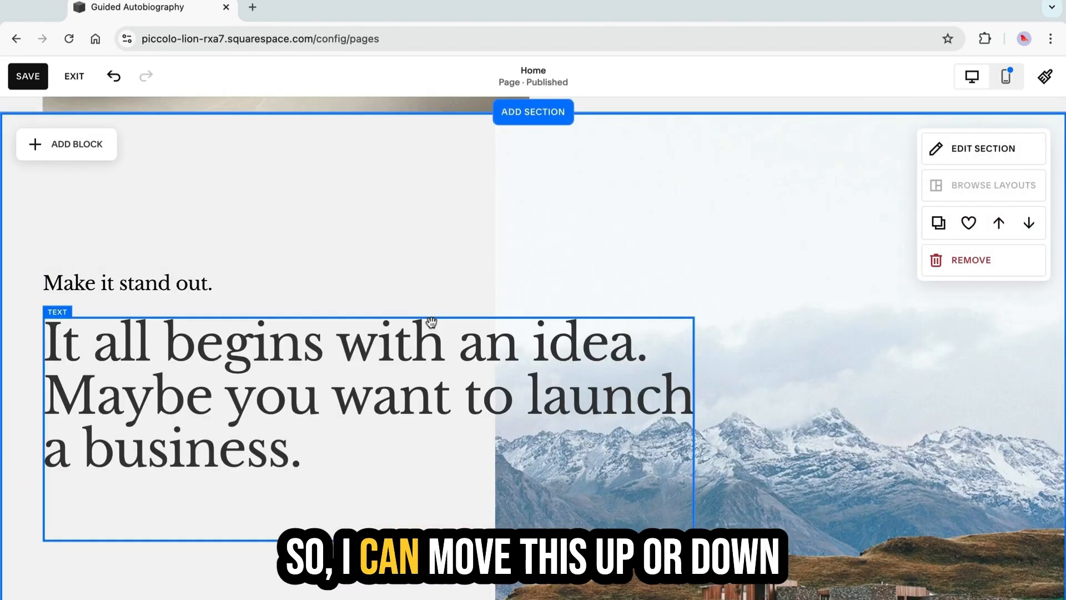
Return to the start of the Home page and save its changes
scroll(231, 239, "up", 5)
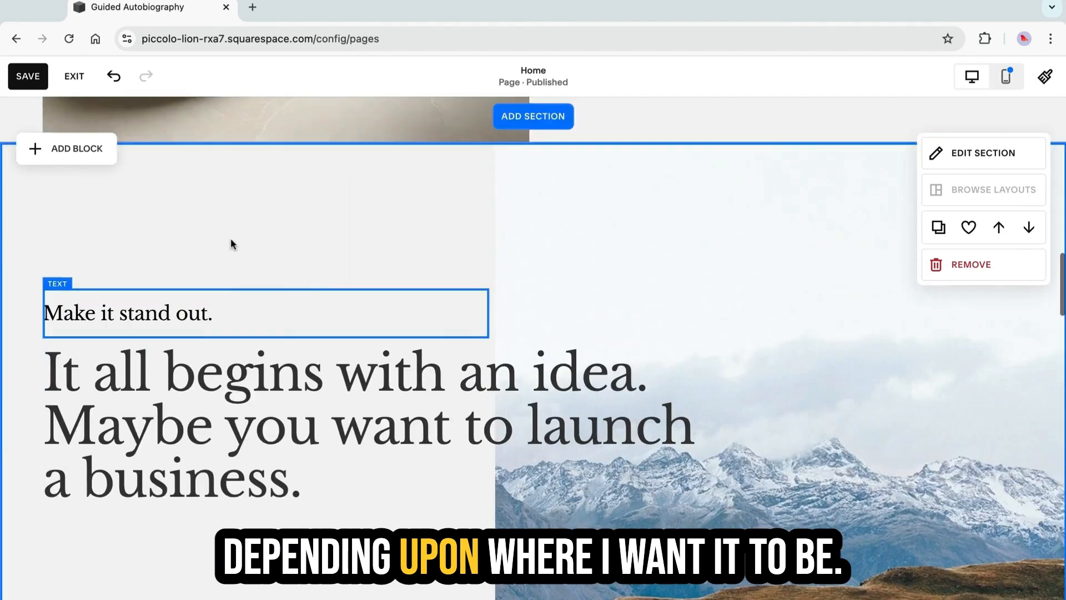
scroll(166, 287, "up", 5)
scroll(166, 287, "up", 5)
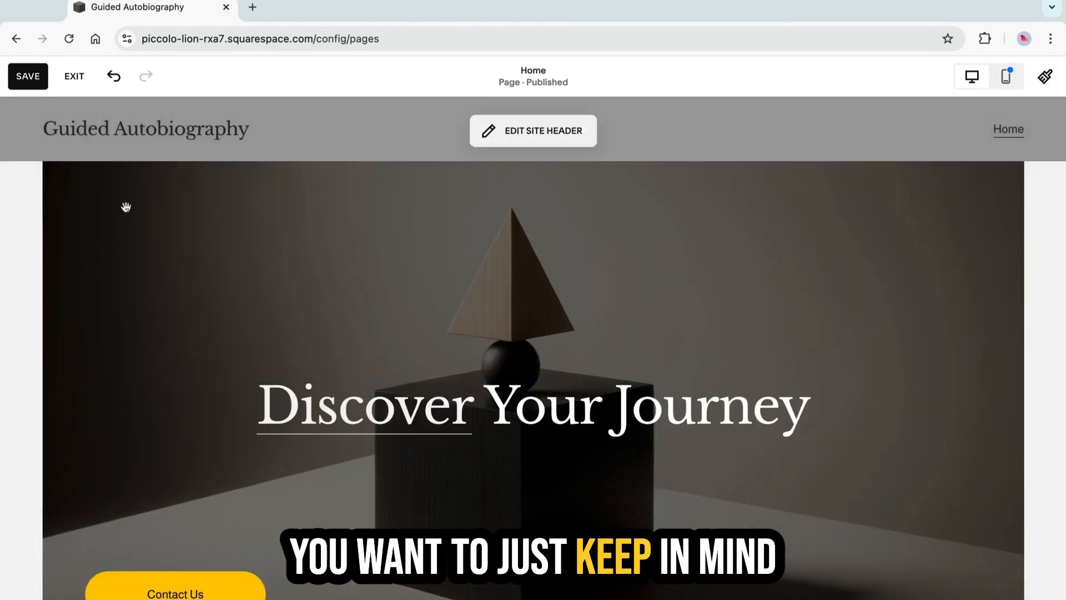
left_click(31, 76)
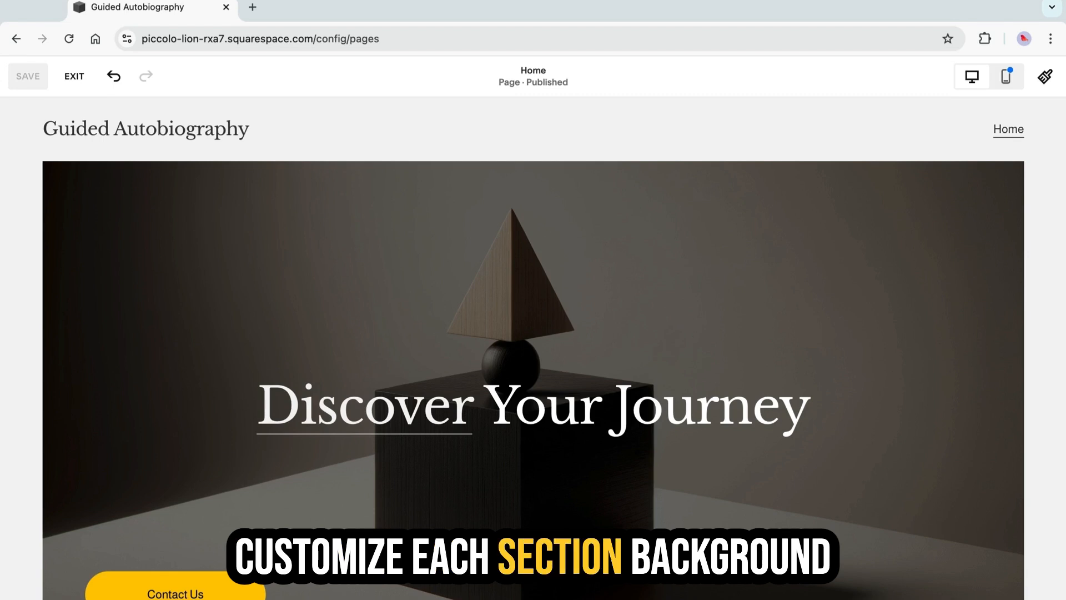
Look through the design and background settings of the "Discover Your Journey" section, and apply the Bright 2 color theme to it
mouse_move(959, 291)
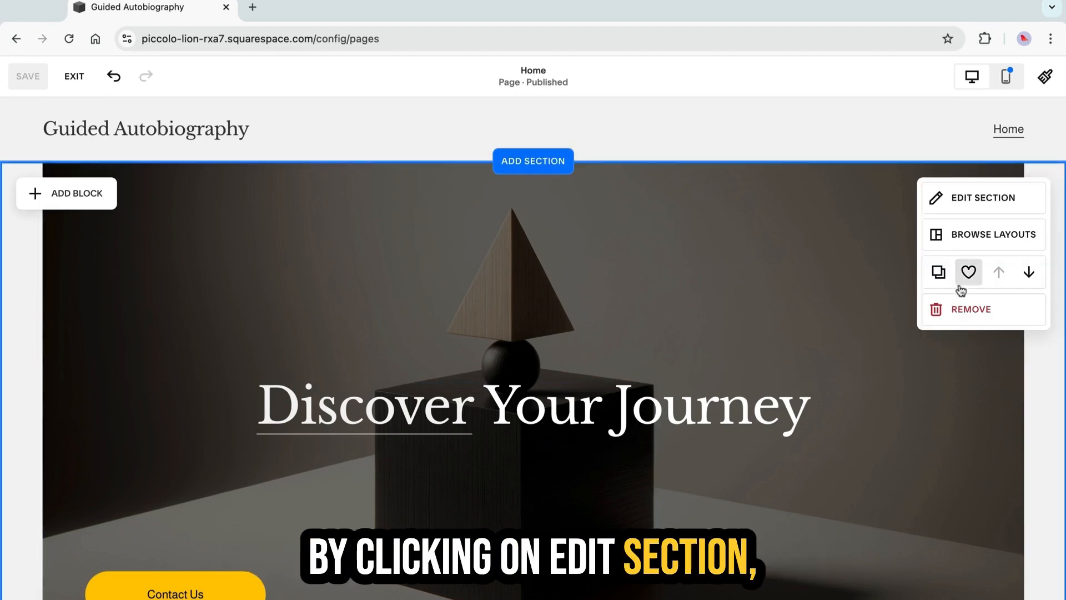
left_click(975, 200)
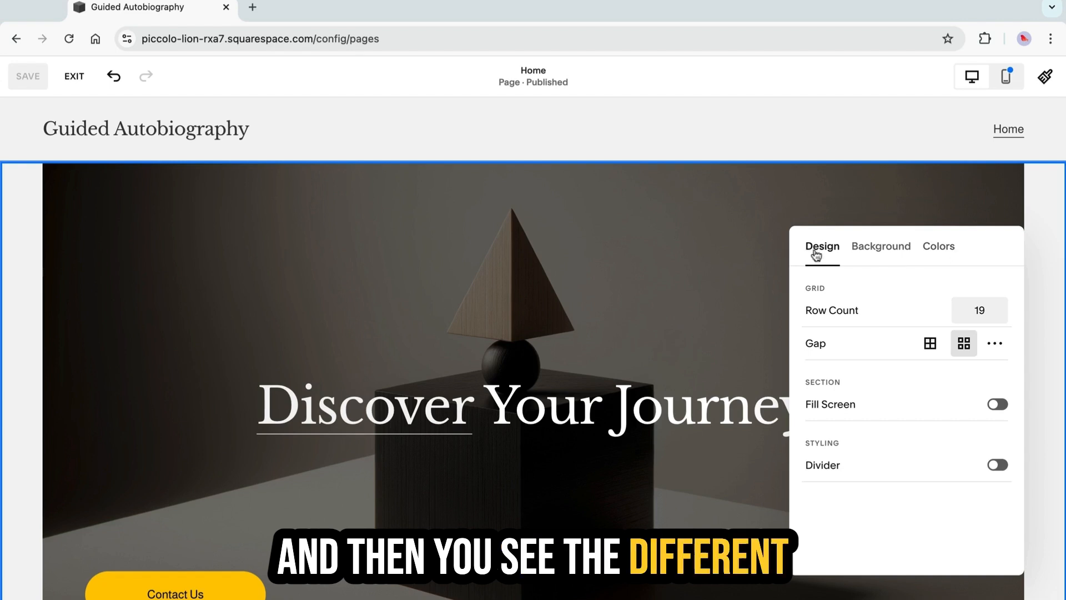
left_click(888, 251)
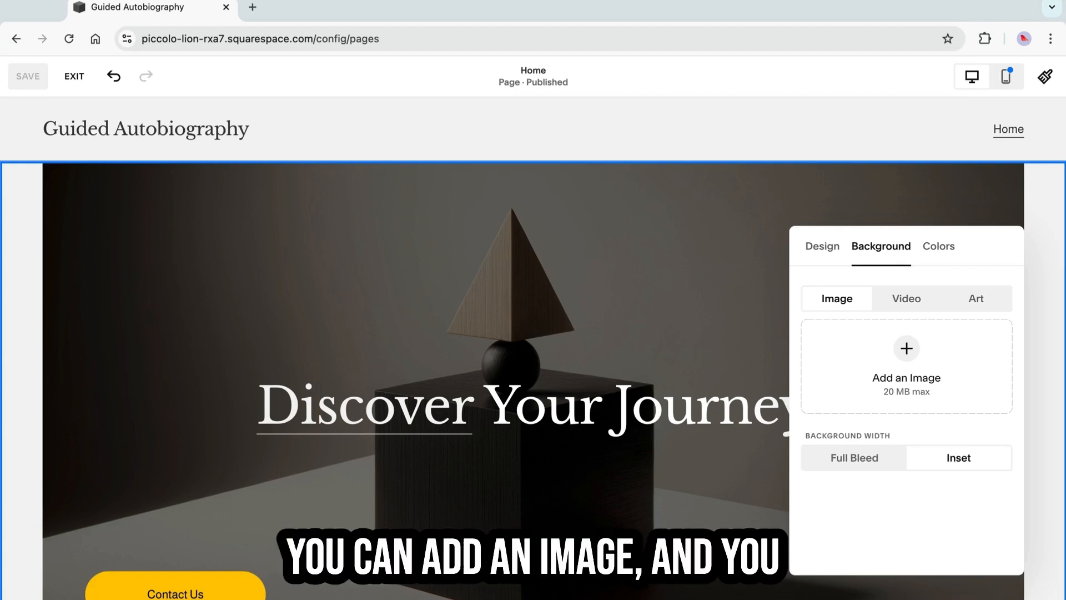
left_click(932, 251)
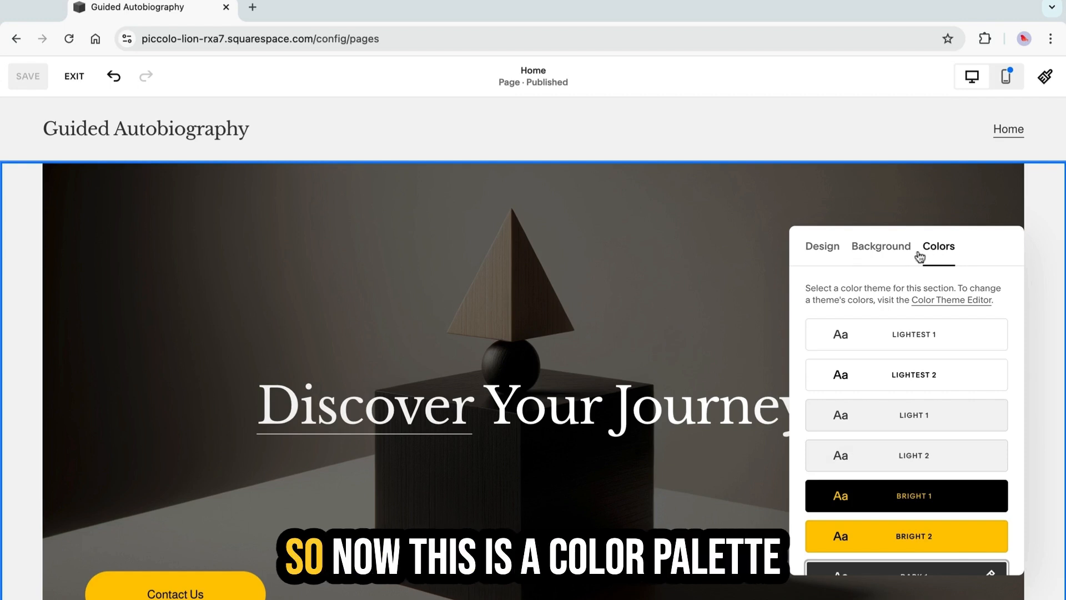
scroll(883, 477, "down", 3)
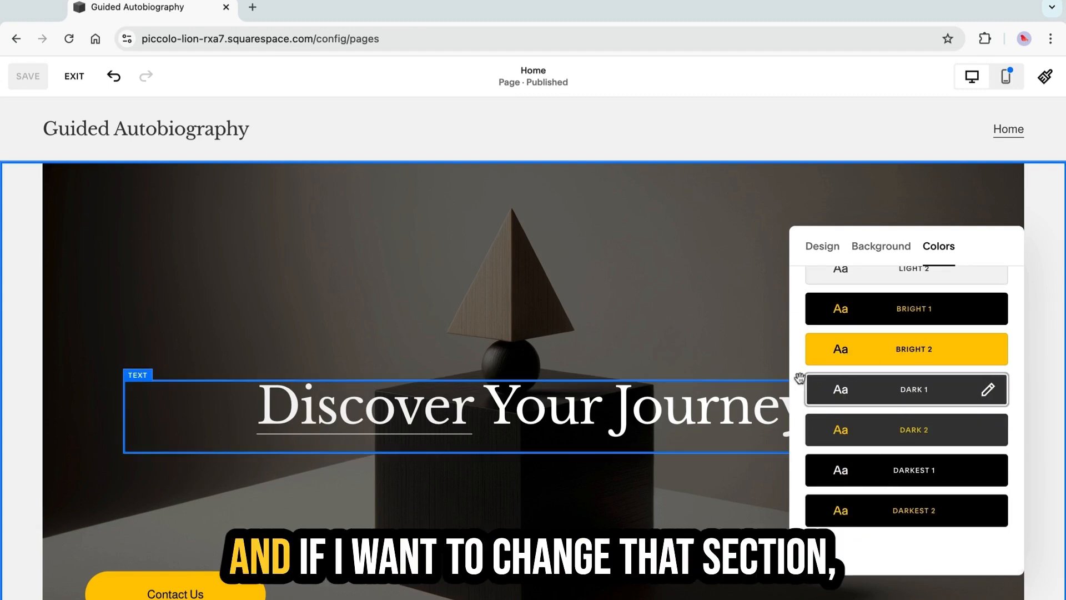
left_click(894, 356)
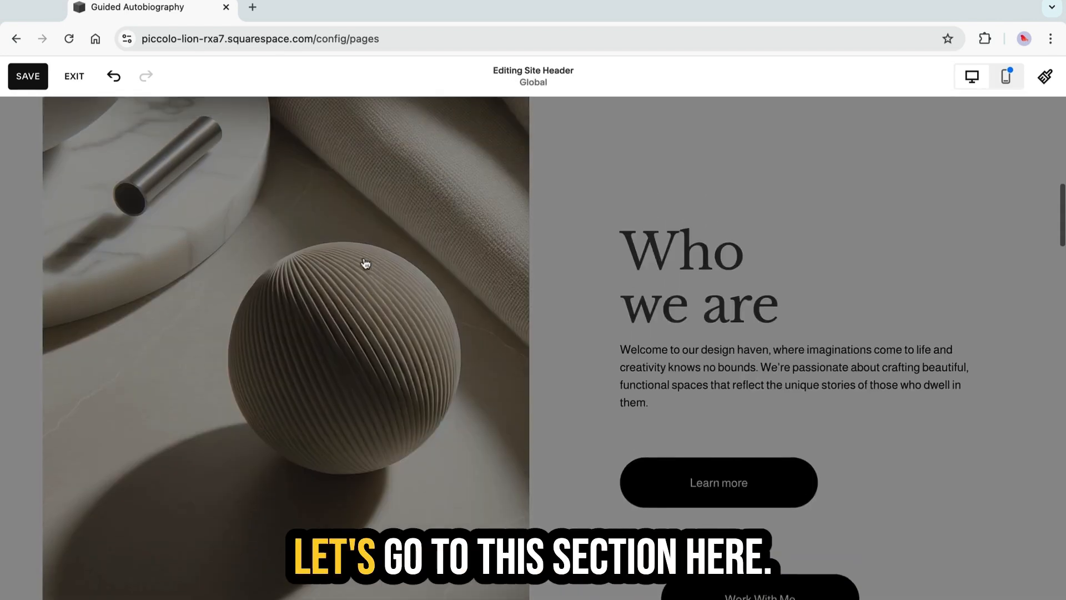
Save the Home page, exit the editor, and reopen the page for editing
scroll(364, 263, "up", 1)
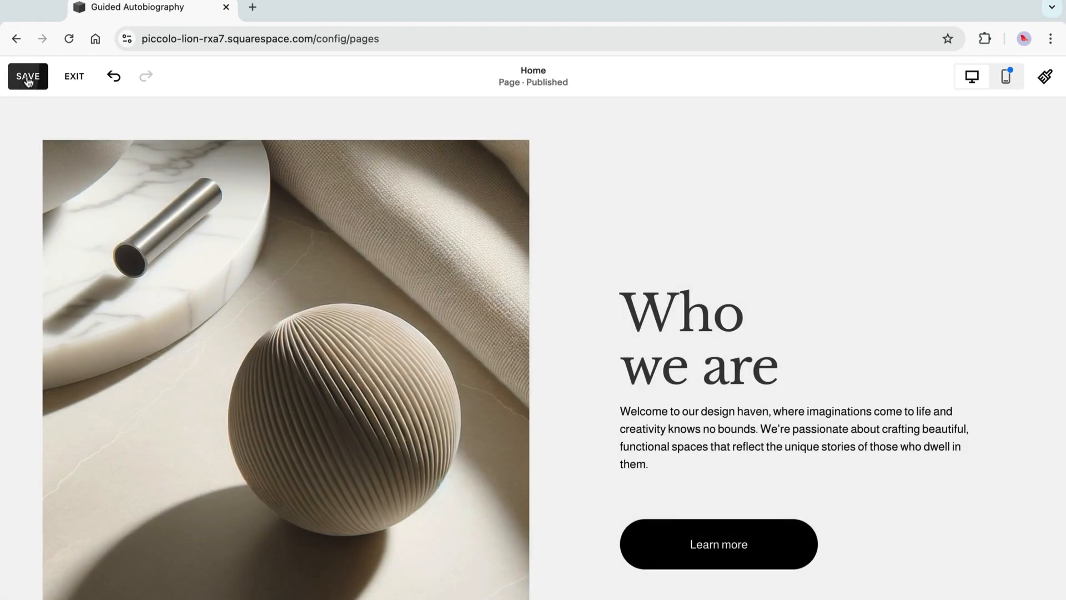
left_click(28, 81)
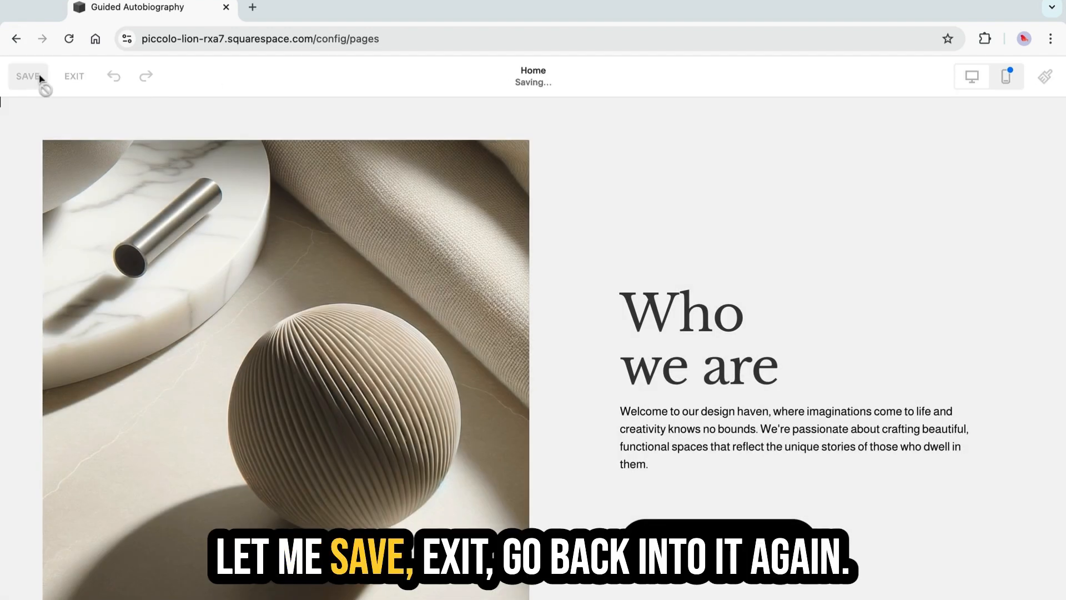
left_click(74, 78)
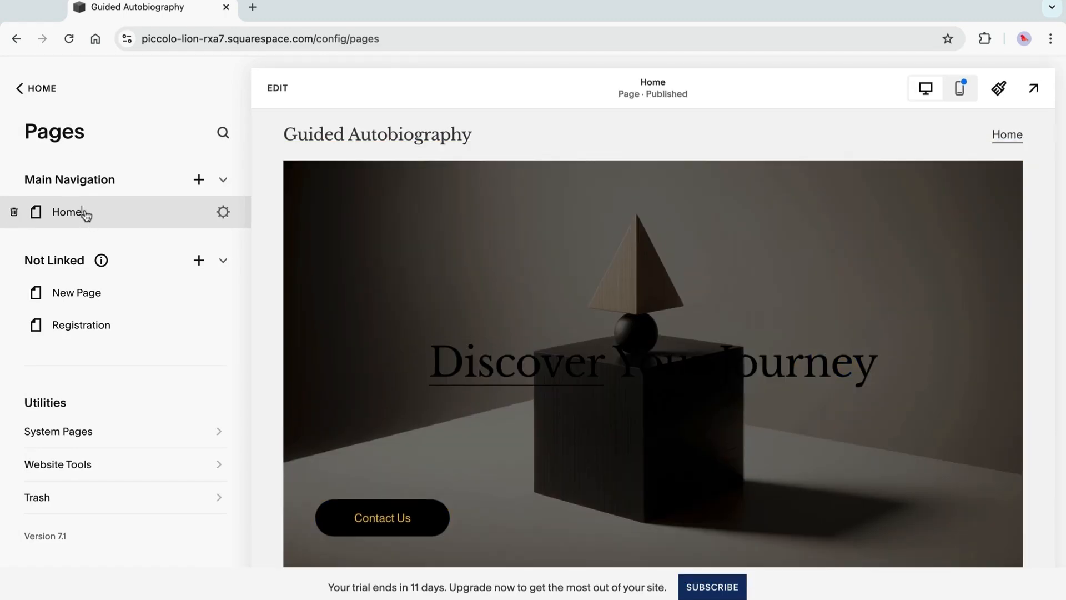
left_click(278, 89)
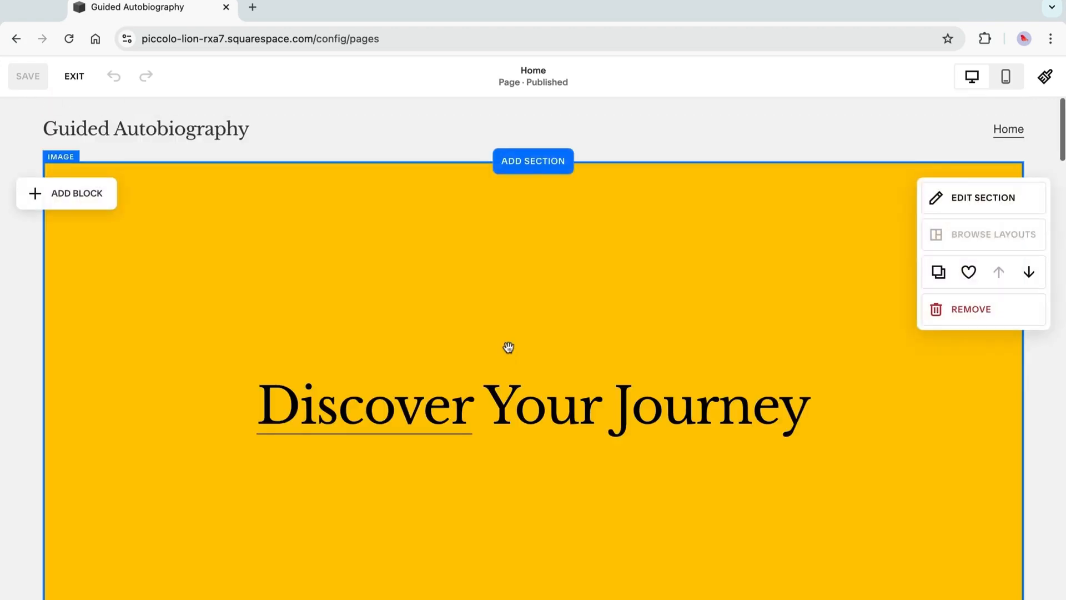
Apply the Bright 1 color theme to the "Who we are" section
scroll(508, 347, "down", 7)
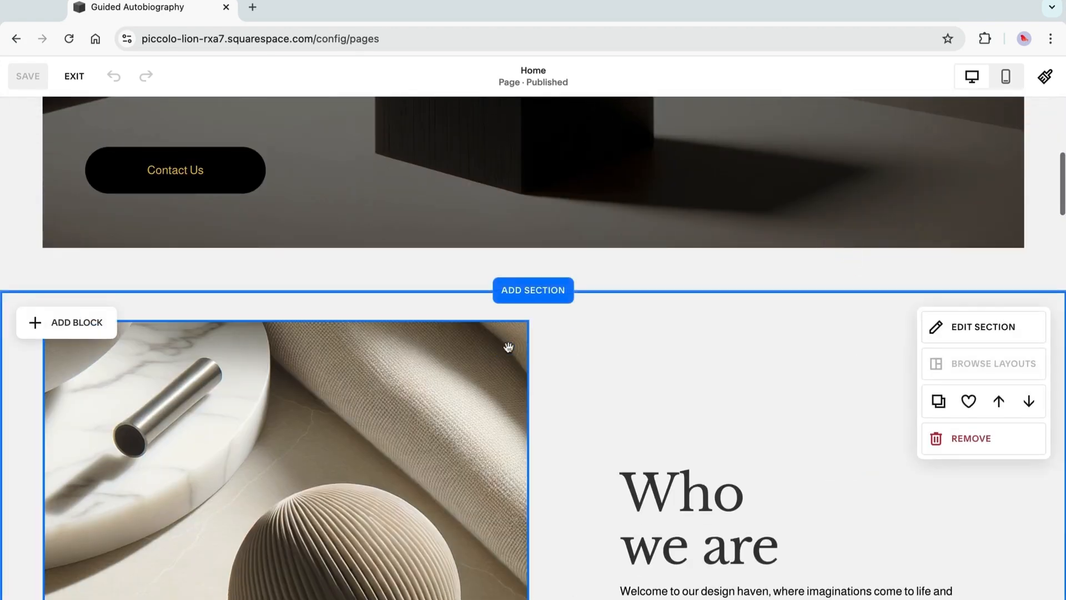
scroll(508, 347, "up", 5)
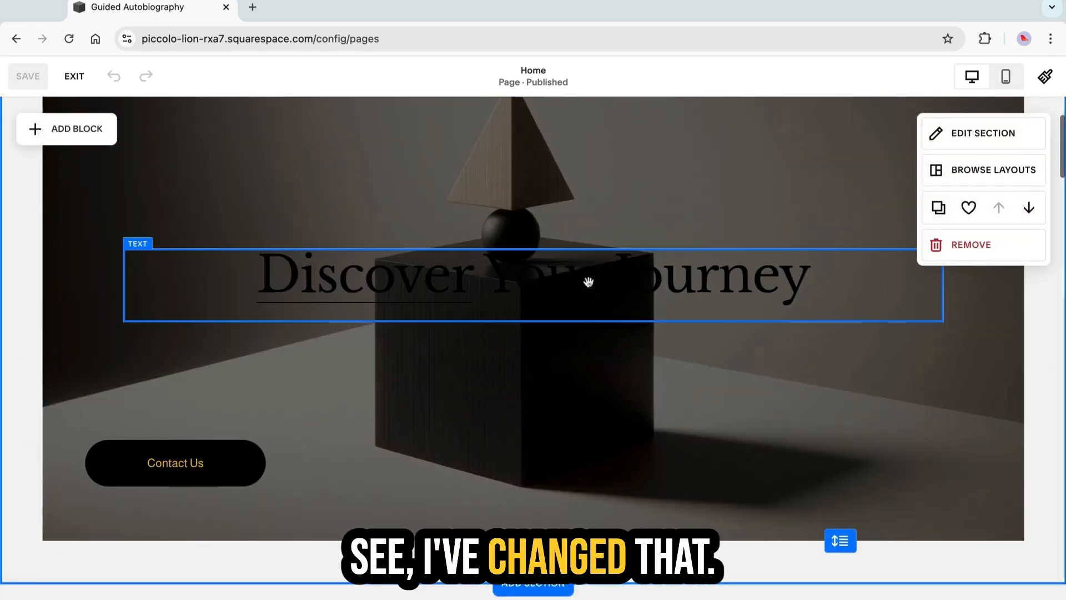
scroll(630, 444, "down", 4)
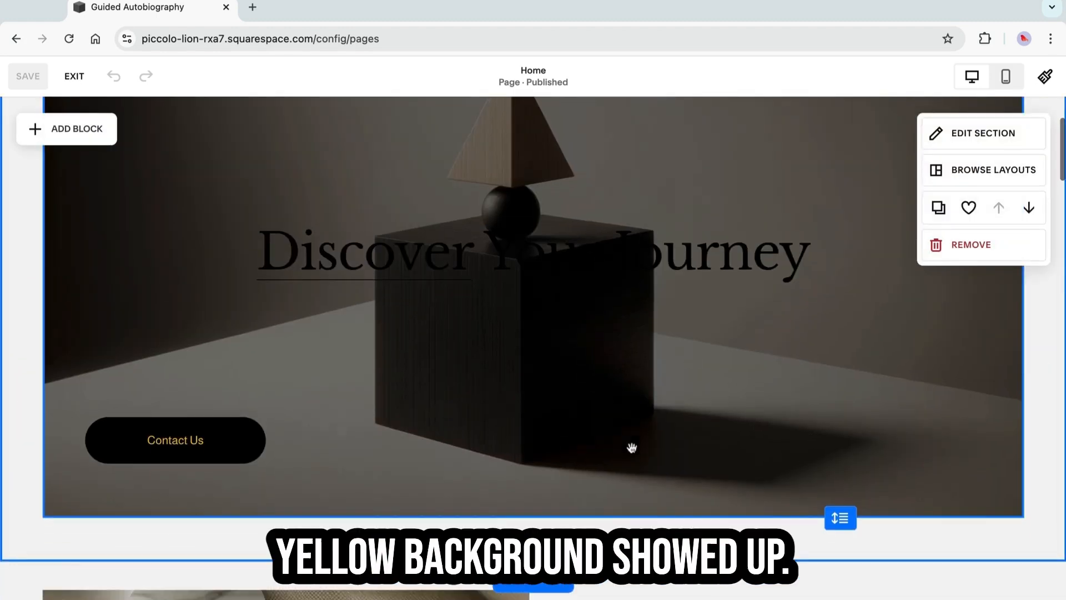
scroll(631, 448, "down", 5)
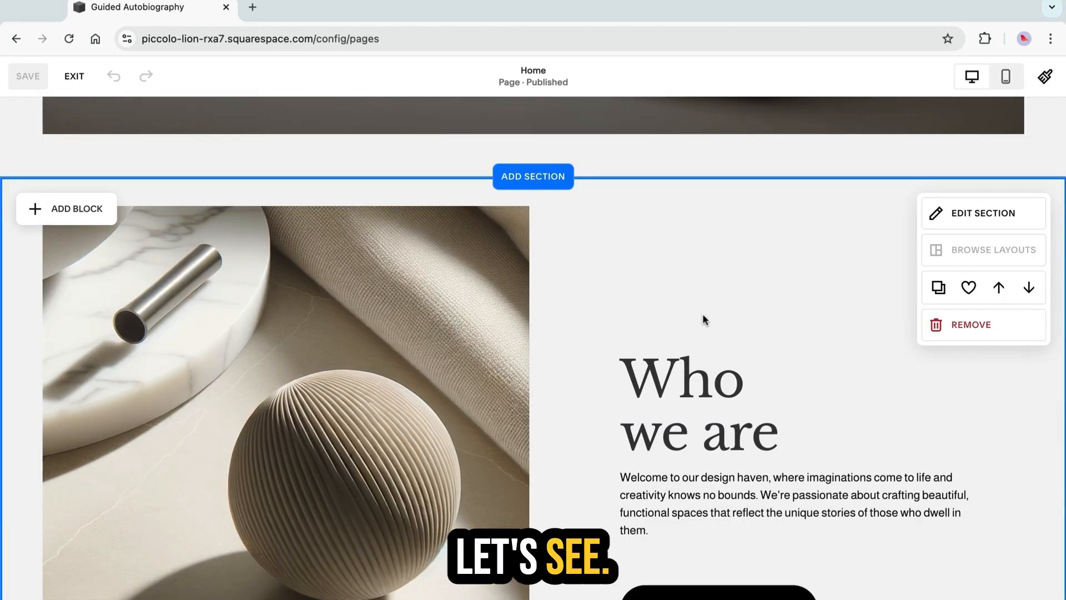
left_click(991, 217)
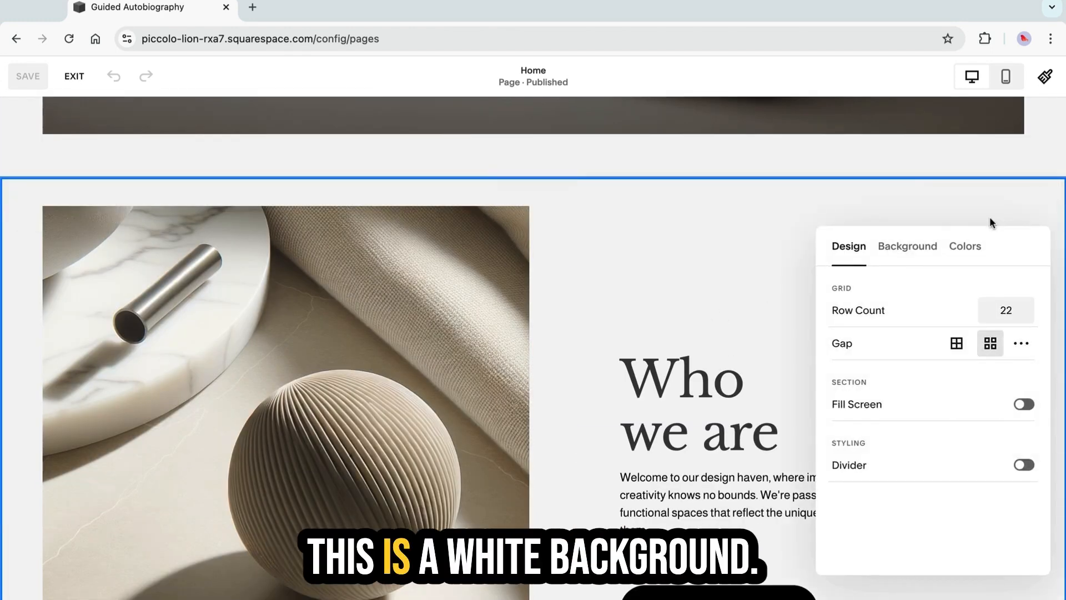
left_click(966, 246)
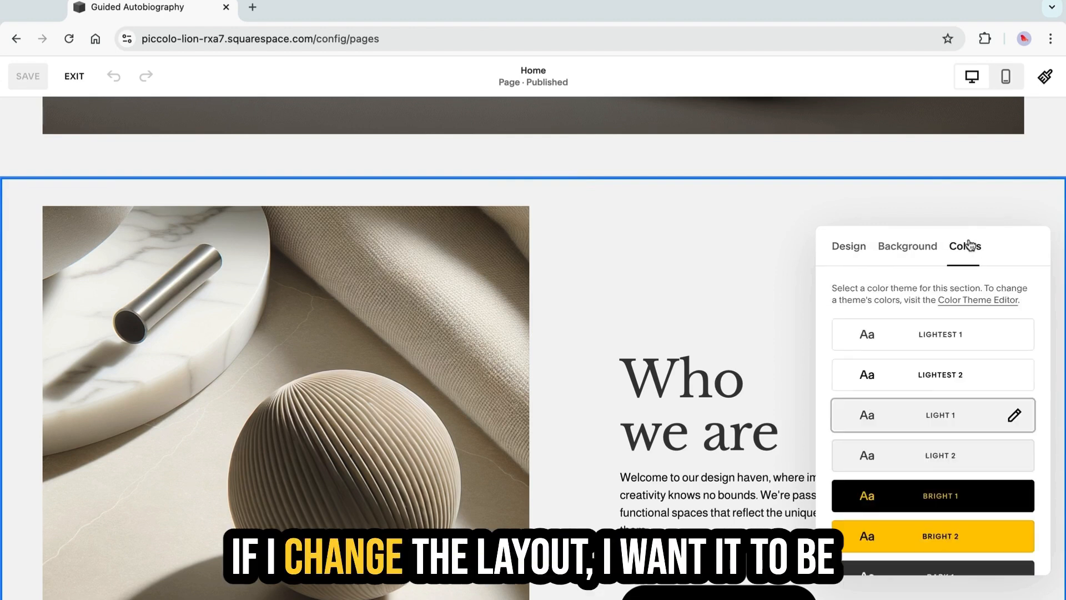
left_click(917, 498)
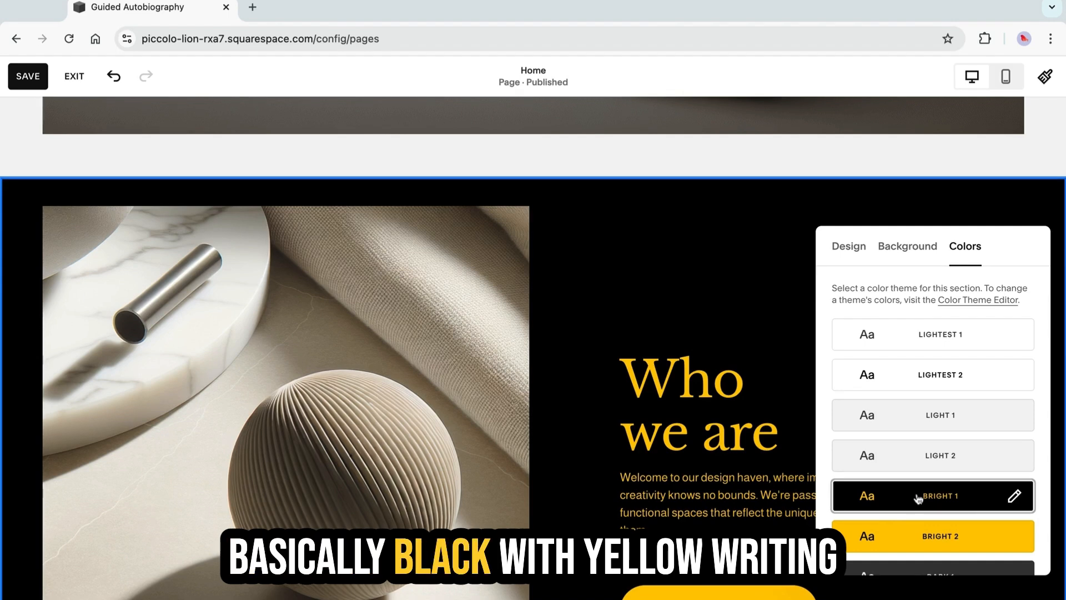
Try the Bright 2, Dark 1 and Darkest 2 color themes on the "Who we are" section
left_click(917, 543)
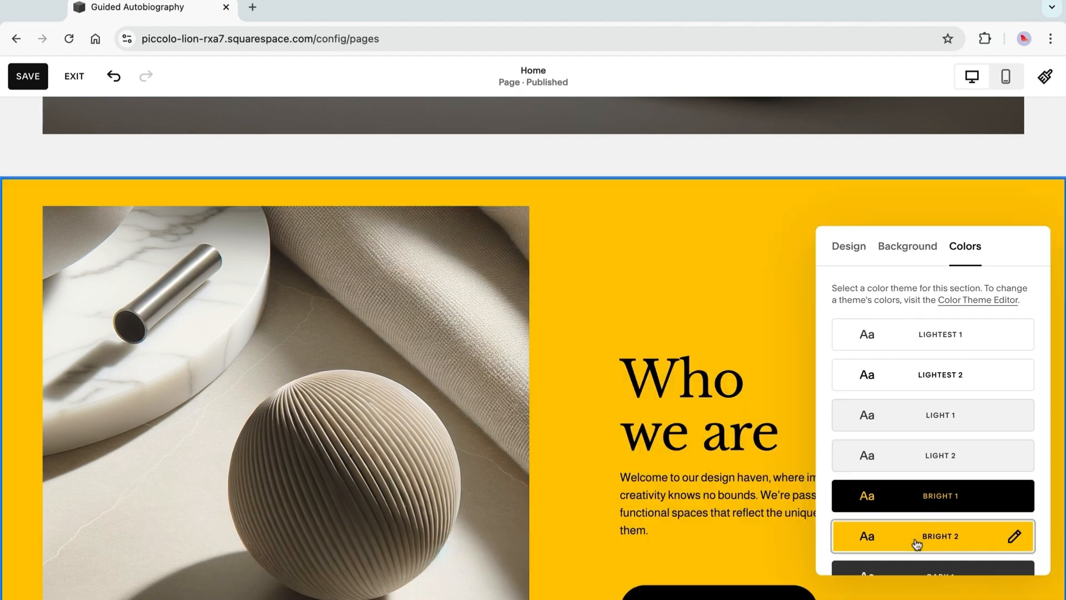
scroll(888, 483, "down", 2)
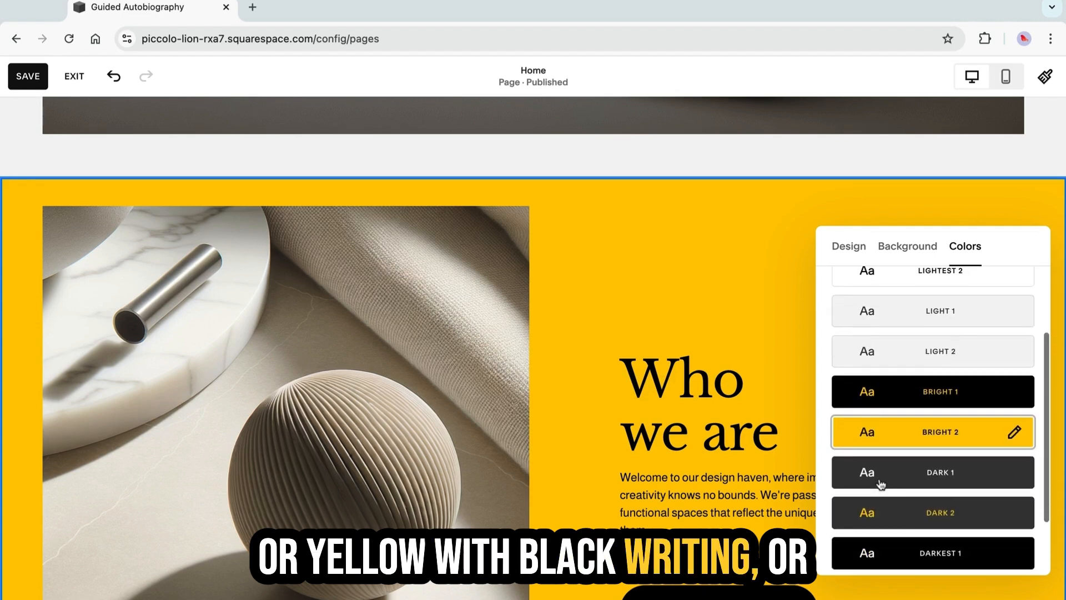
left_click(921, 463)
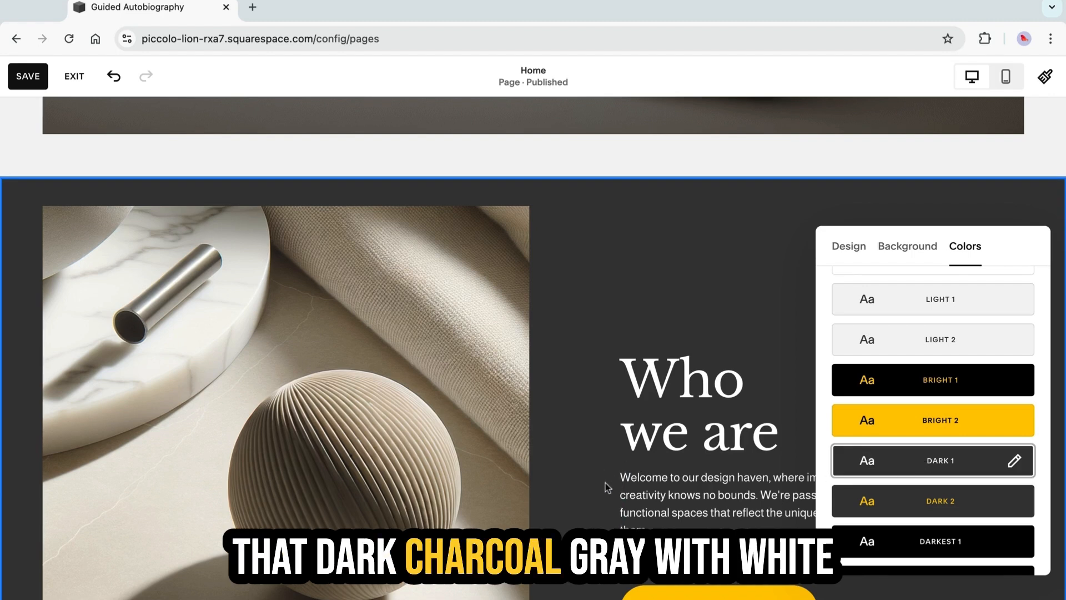
scroll(911, 499, "down", 1)
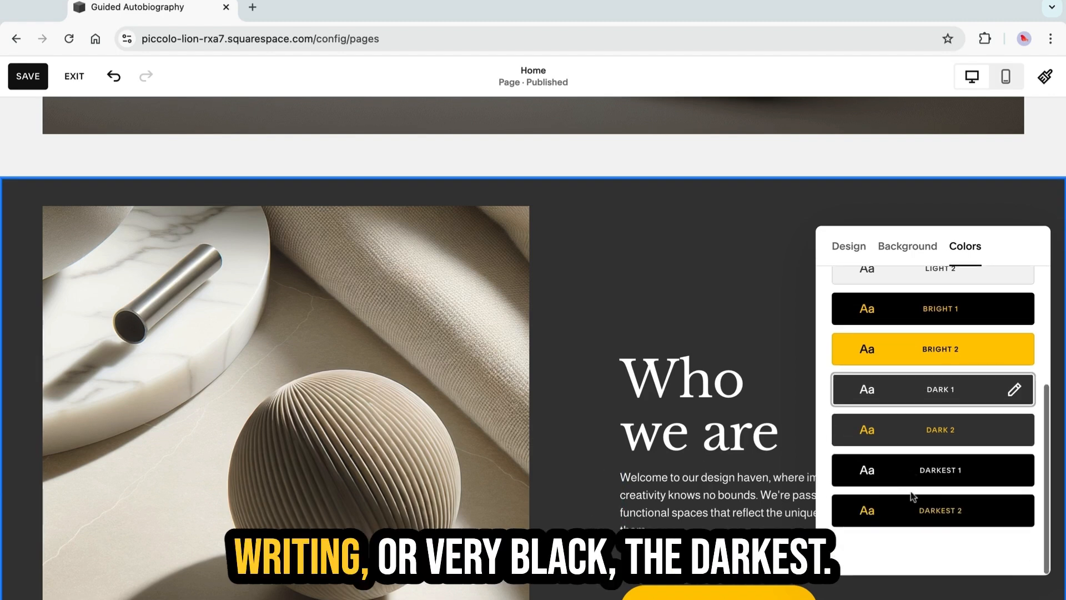
left_click(900, 507)
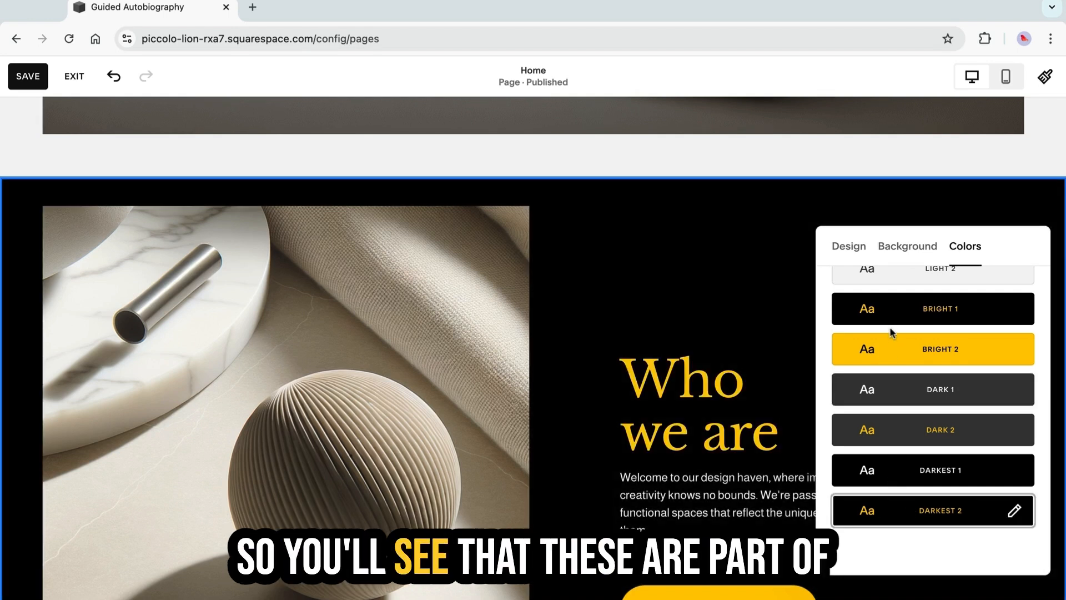
Compare the light color themes on the "Who we are" section and apply Lightest 2 to it
scroll(892, 331, "up", 3)
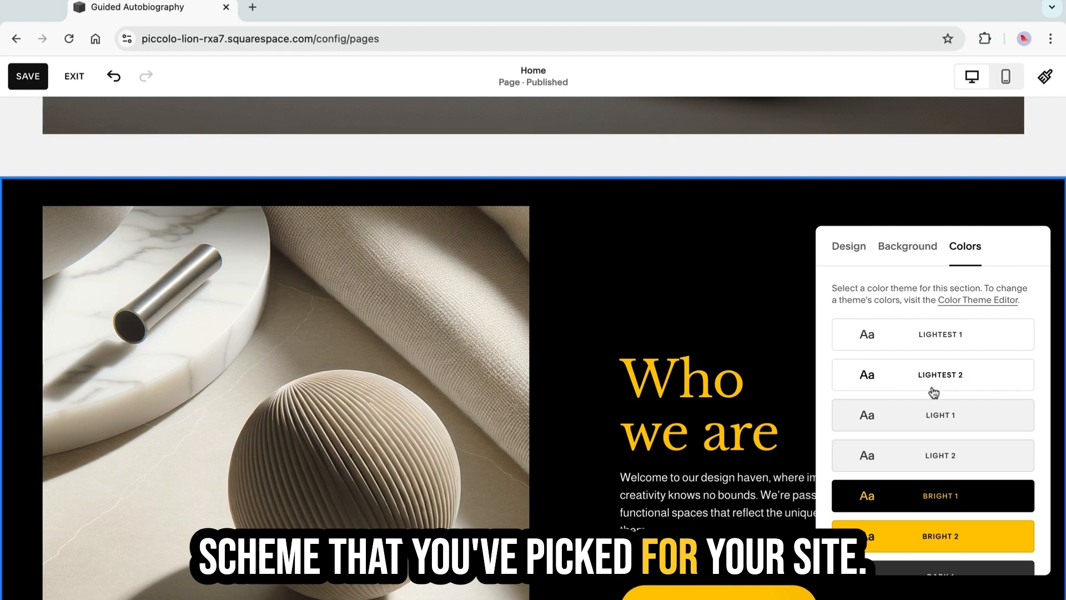
left_click(925, 420)
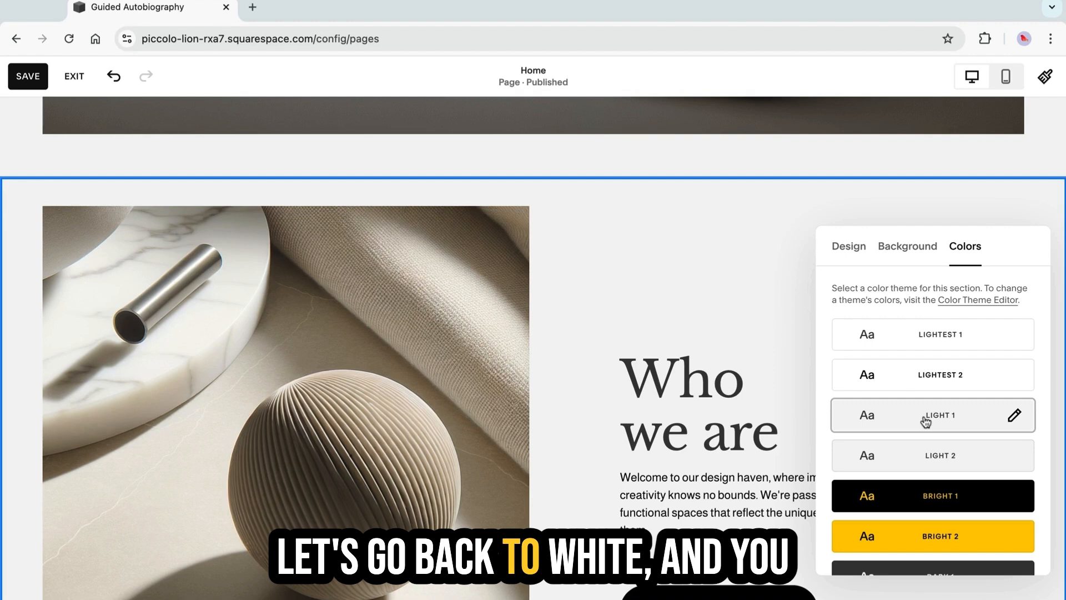
left_click(910, 389)
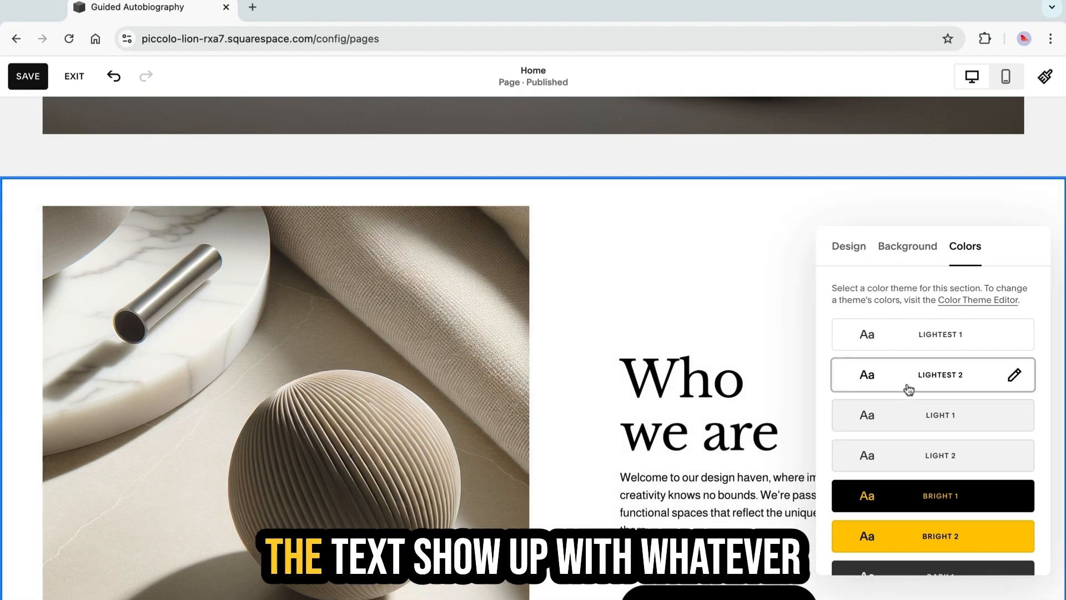
left_click(917, 349)
left_click(912, 370)
left_click(909, 248)
Add a blank section between the "Discover Your Journey" and "Who we are" sections
scroll(523, 333, "up", 3)
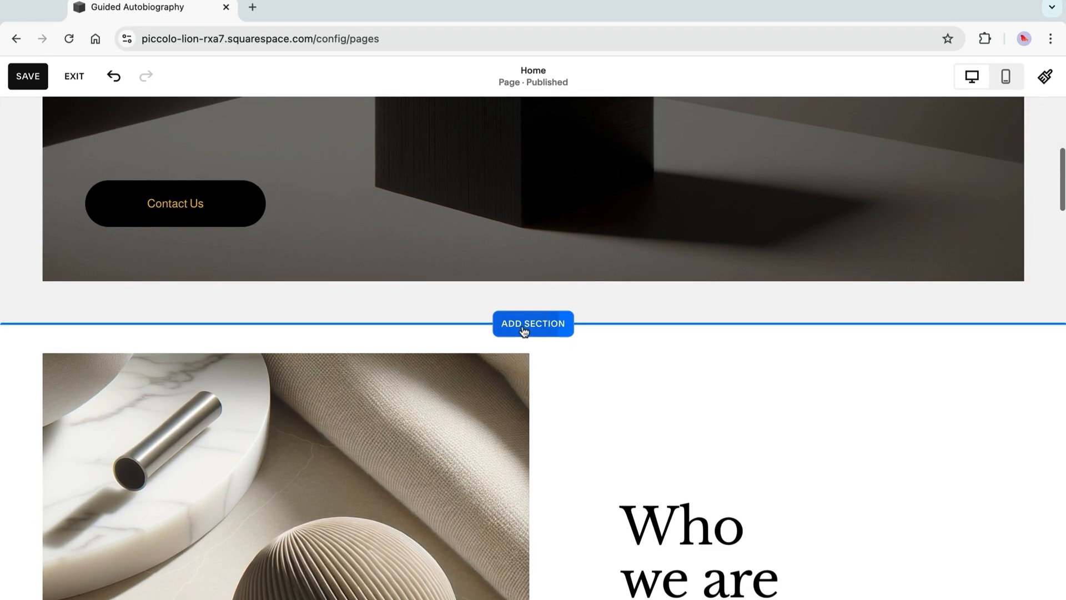
left_click(526, 323)
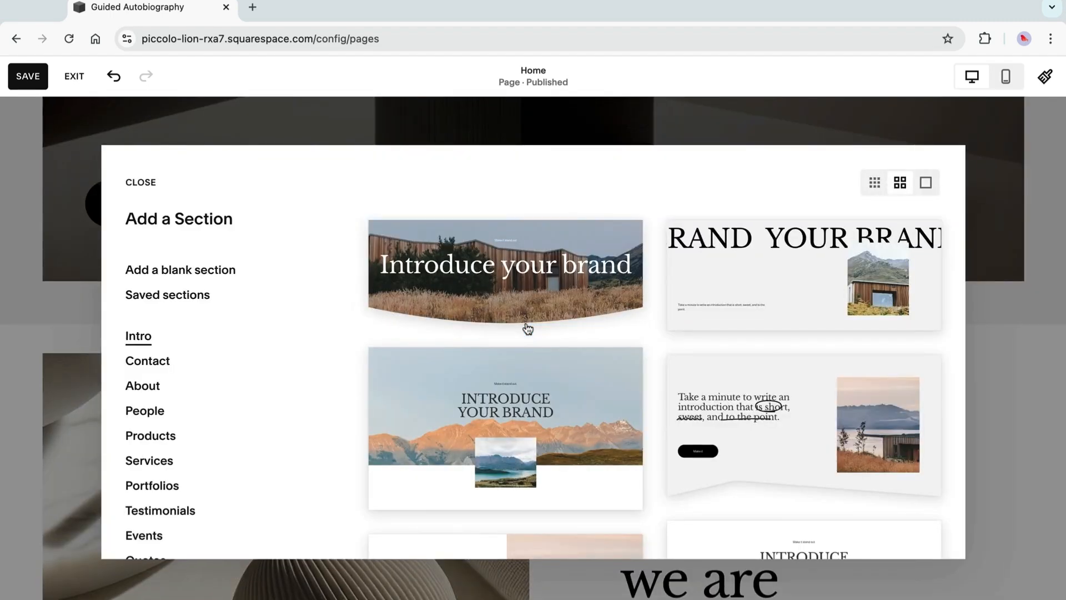
left_click(207, 270)
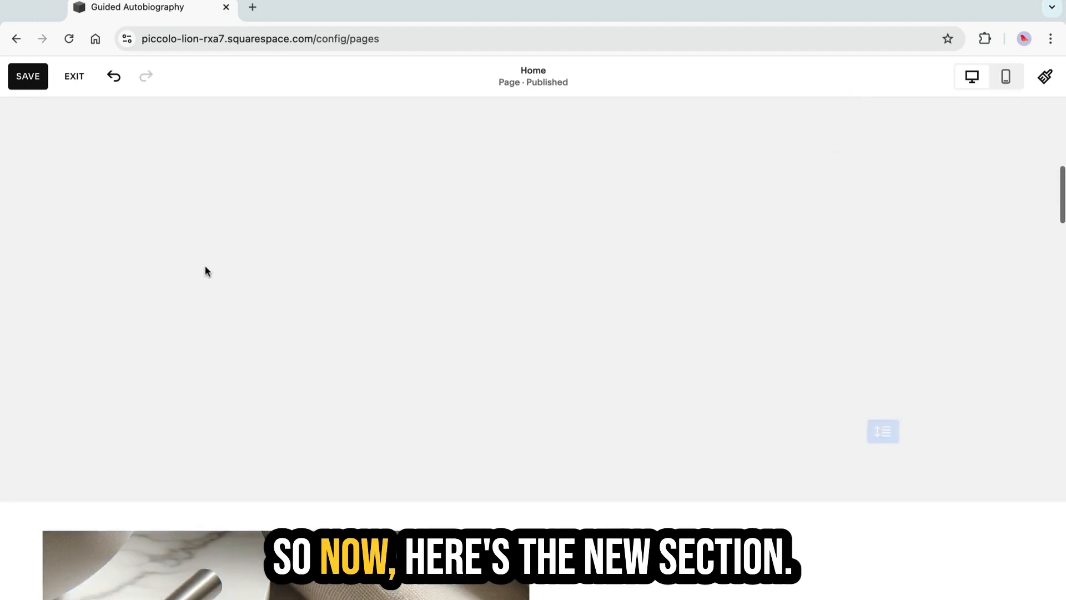
Set the library's snowy mountain image unsplash-image-1POc7uD99h0.jpg as the blank section's background
mouse_move(899, 310)
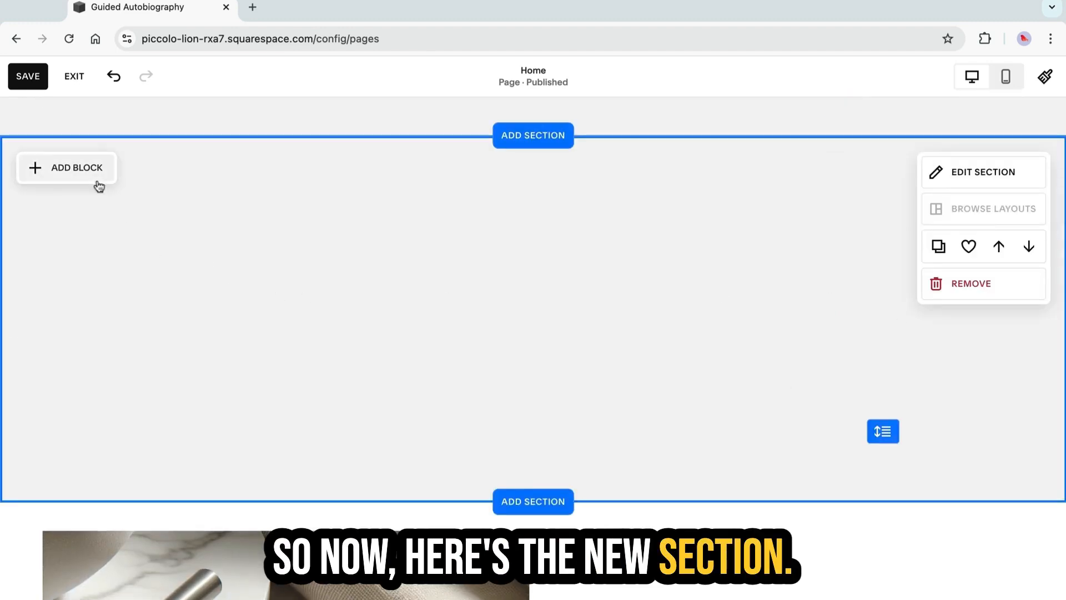
left_click(956, 170)
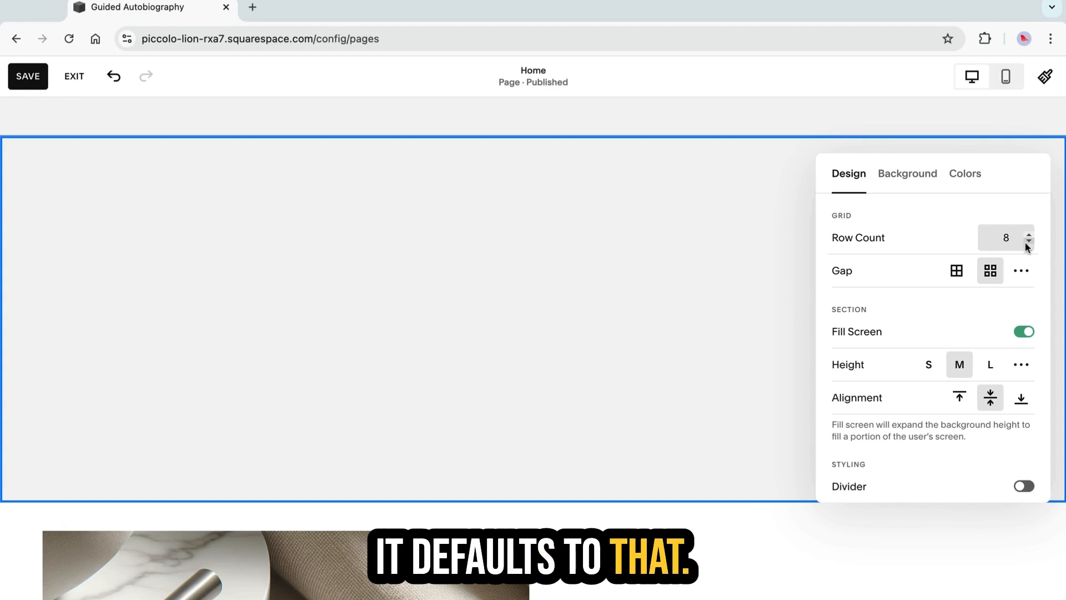
left_click(907, 173)
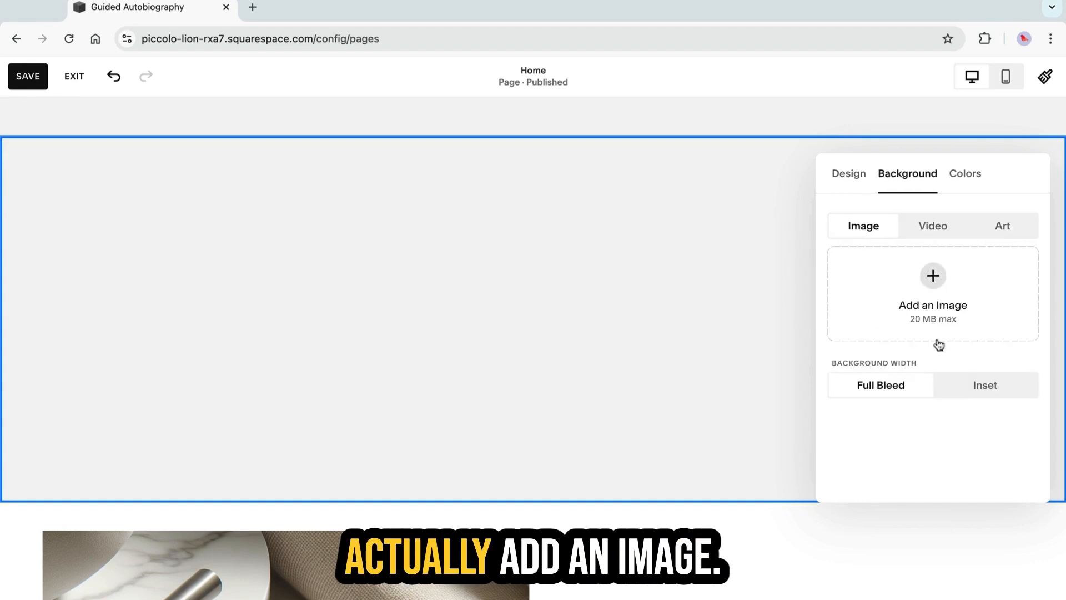
left_click(933, 277)
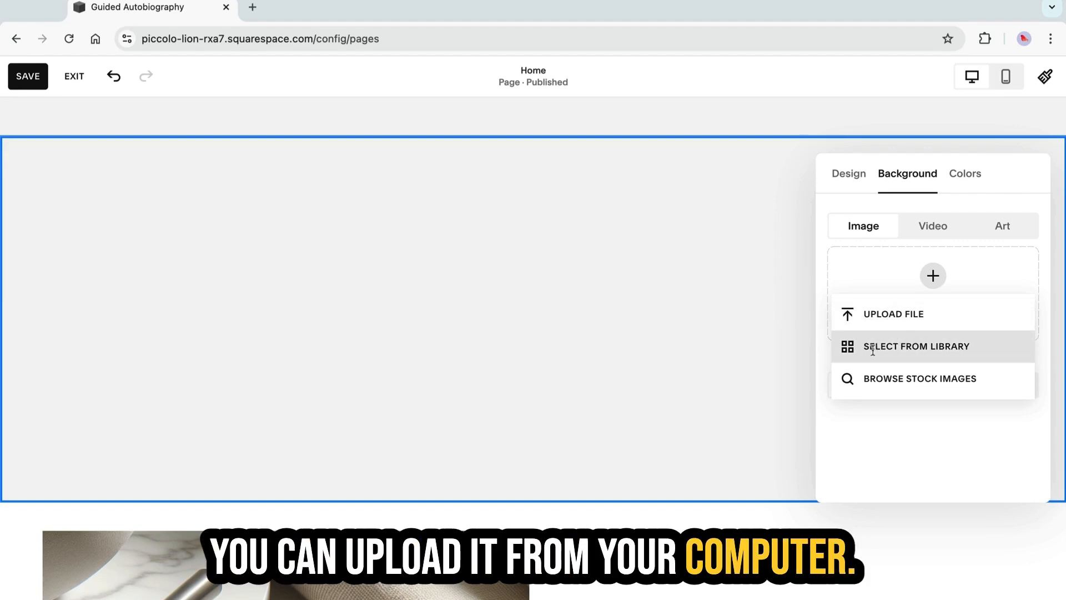
left_click(897, 346)
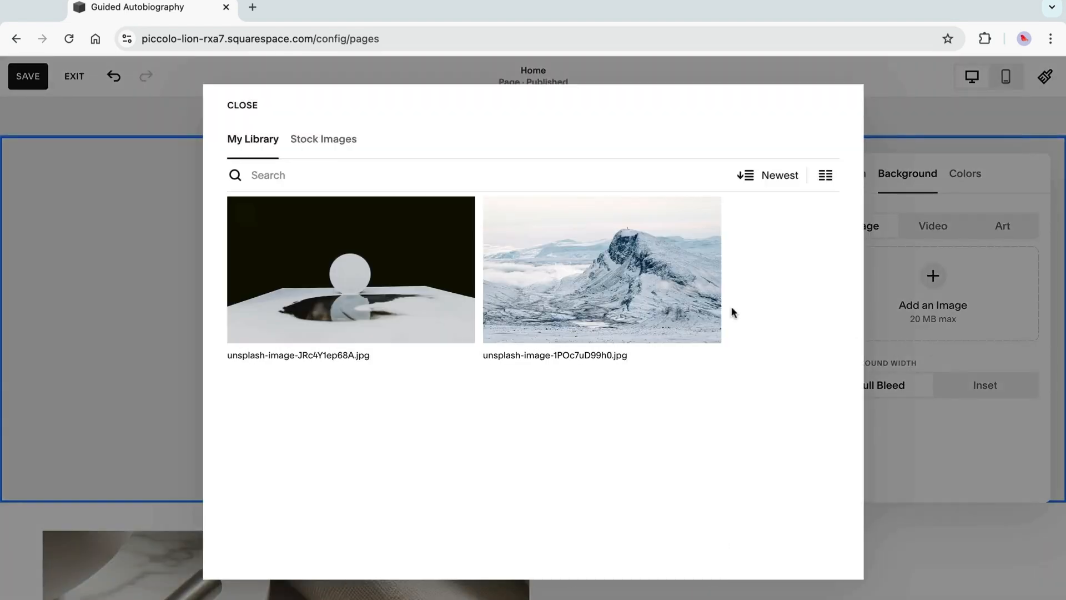
left_click(639, 312)
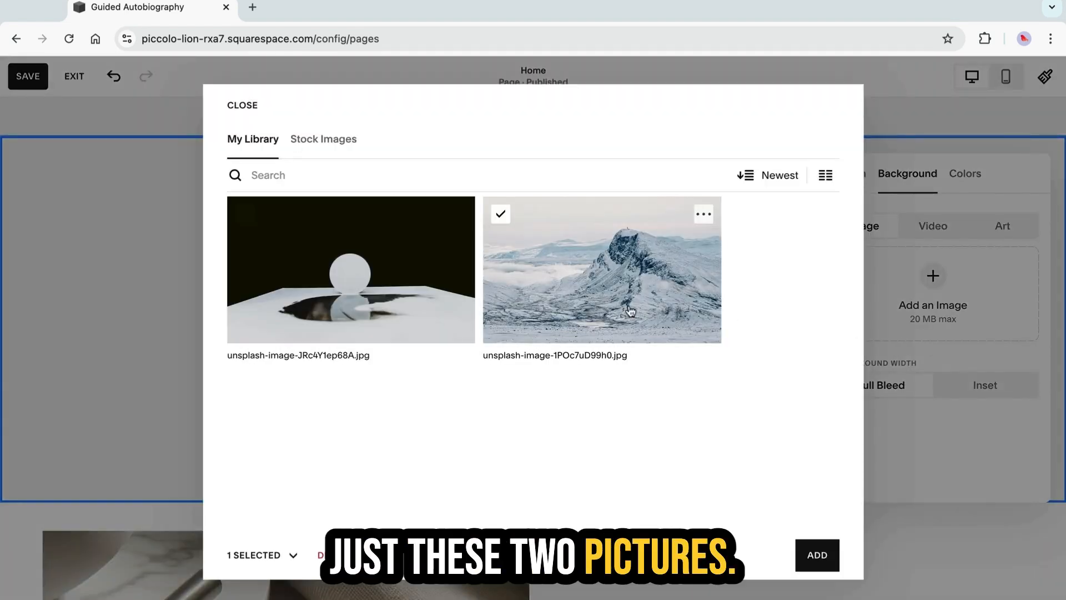
left_click(817, 554)
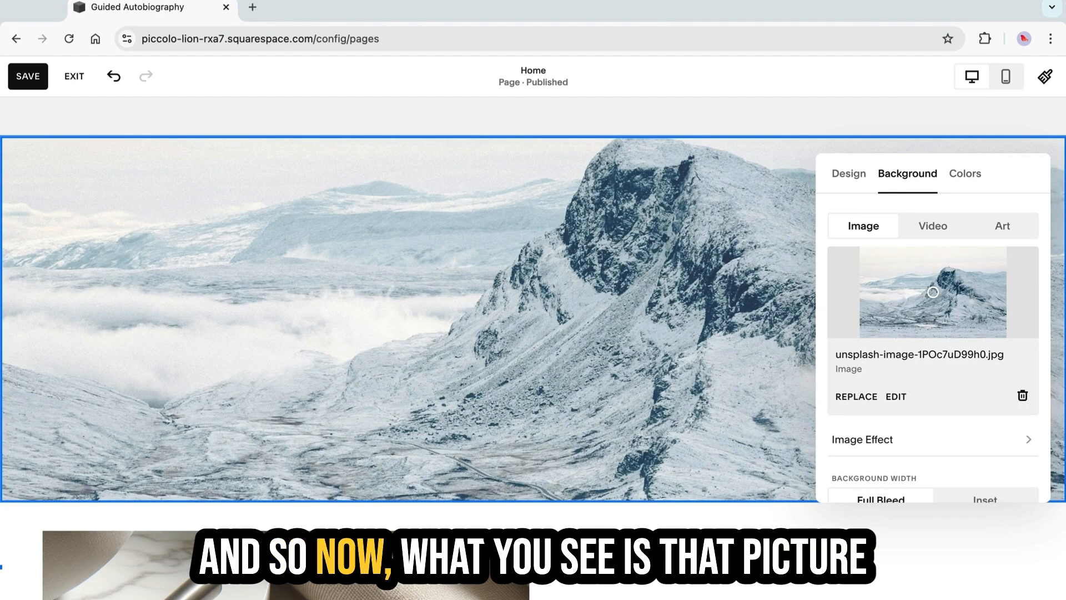
left_click(817, 554)
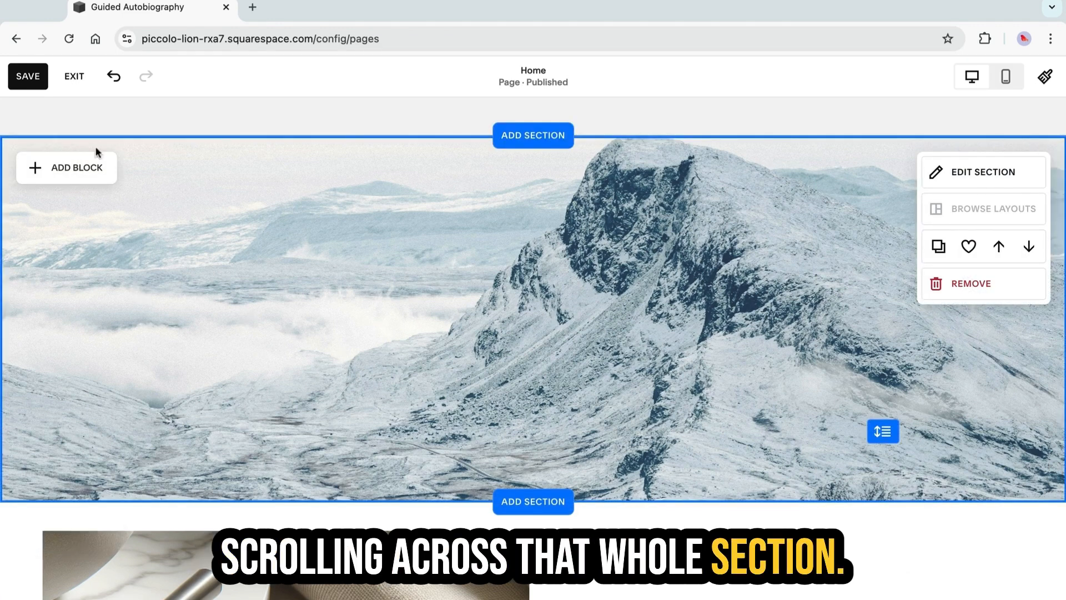
Add a text block reading "New Section" to the mountain image section
left_click(89, 178)
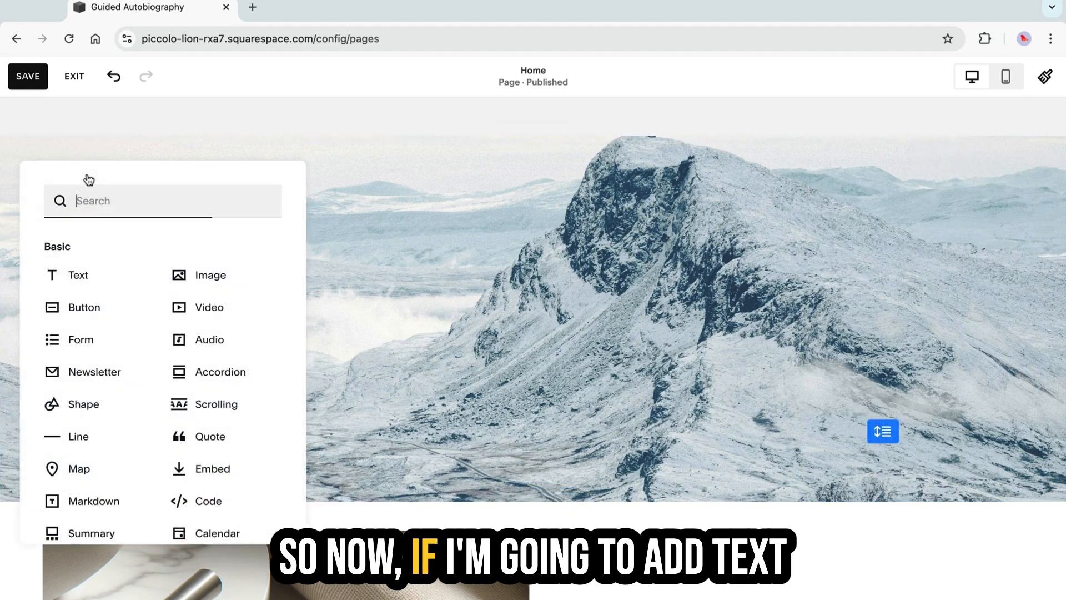
left_click(87, 274)
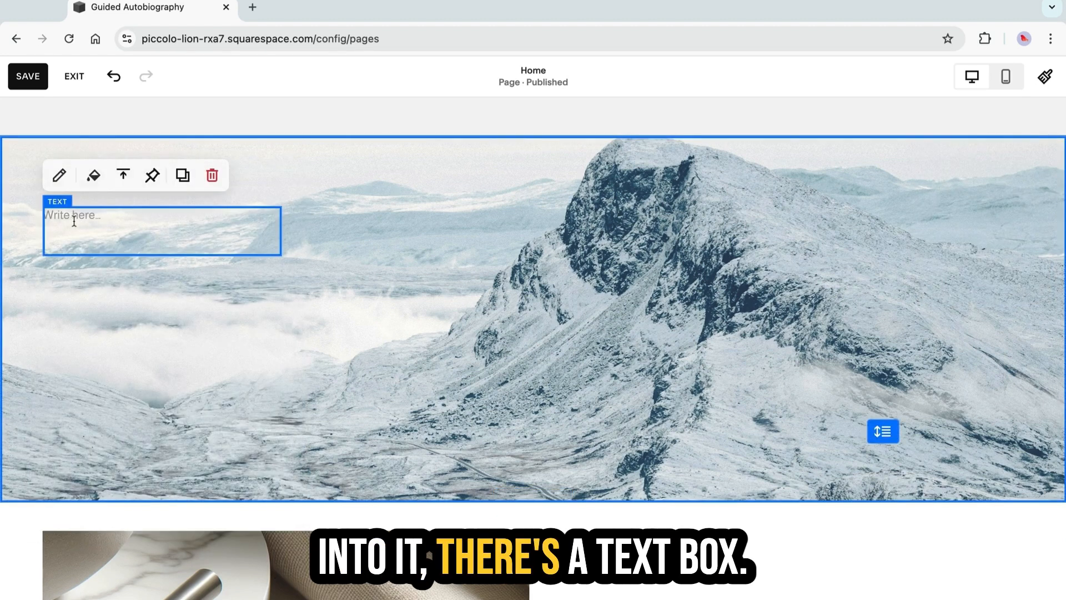
left_click(74, 221)
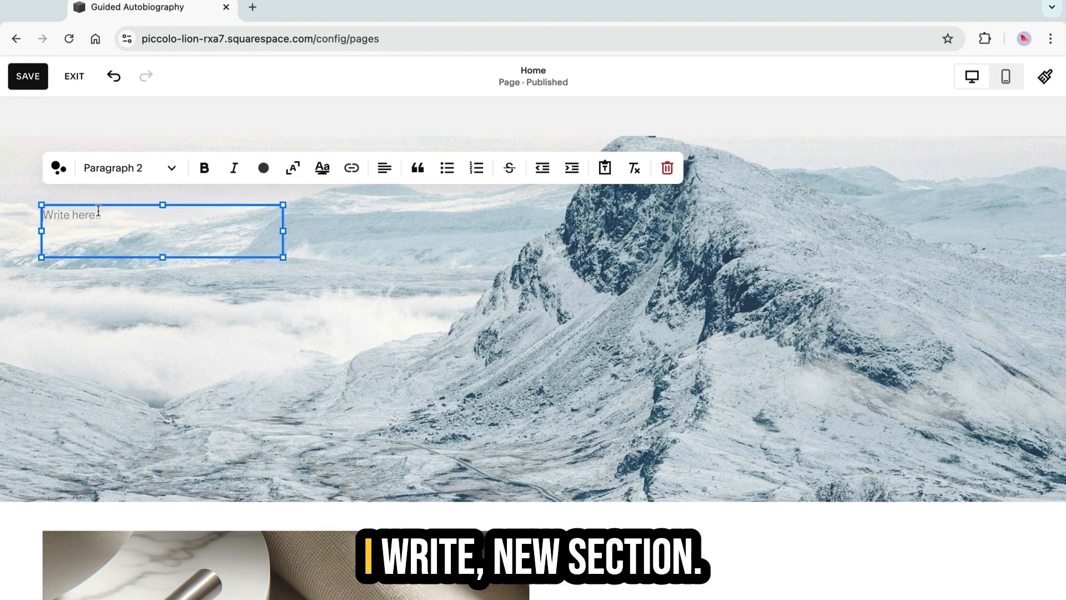
type("w Section")
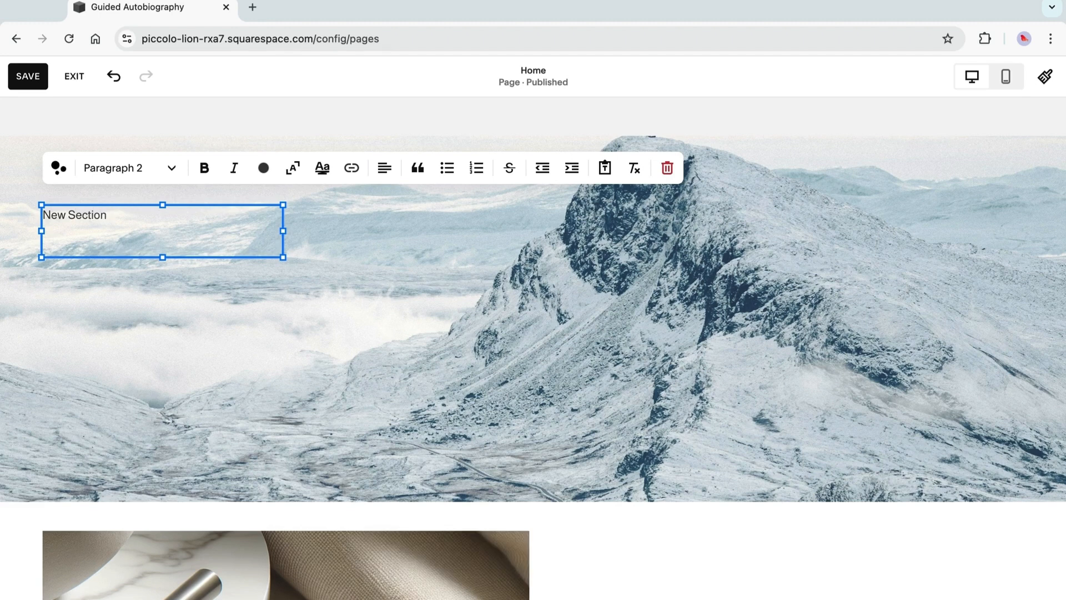
Format the "New Section" text as Heading 1 and widen its block to about half the page so it fits on one line
left_click(171, 166)
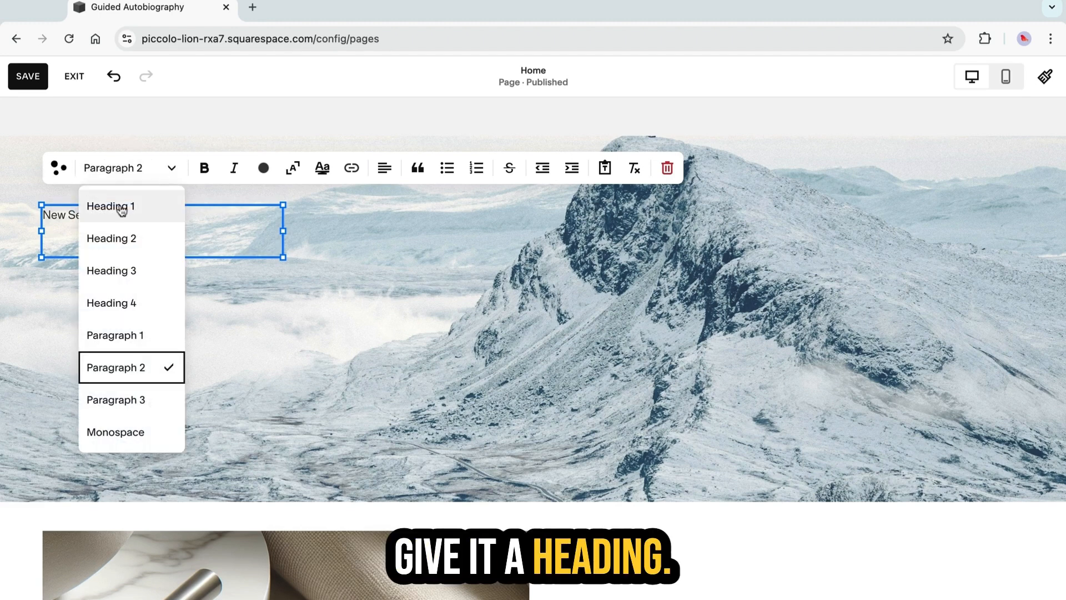
left_click(123, 212)
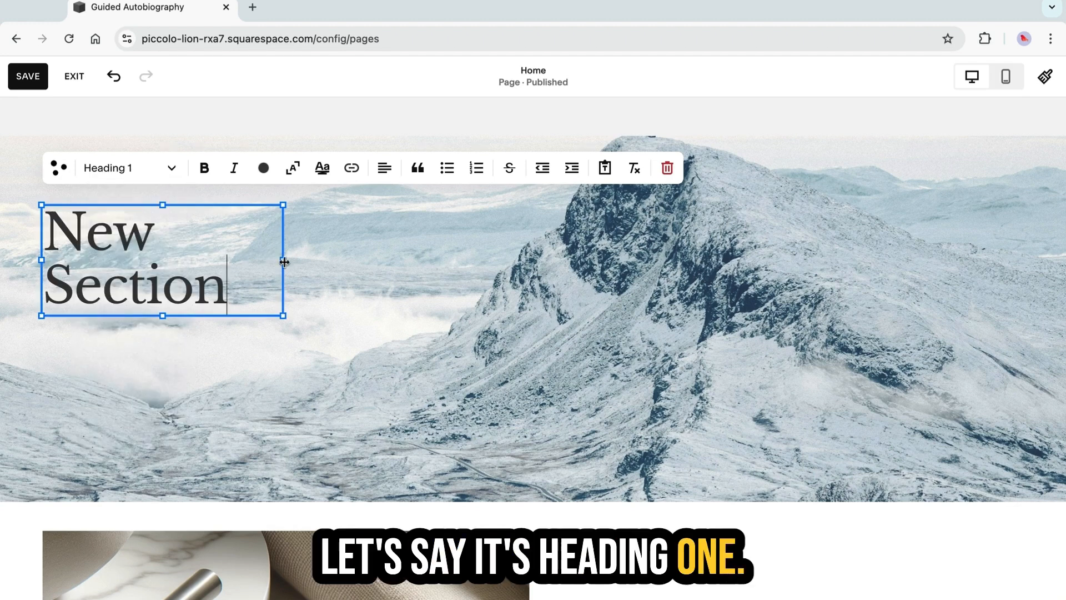
left_click_drag(283, 260, 530, 260)
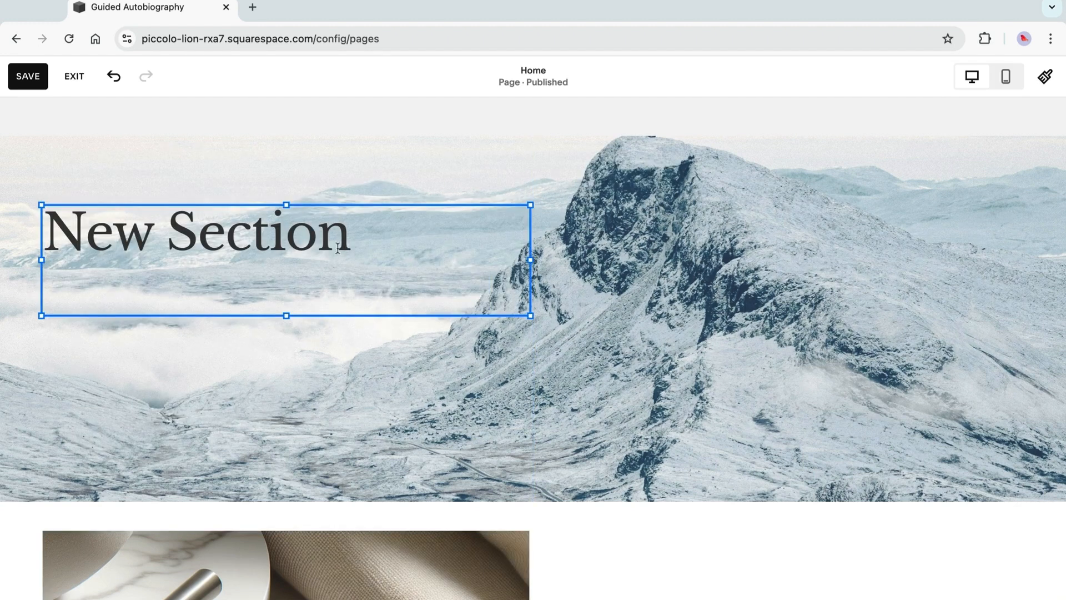
left_click(244, 394)
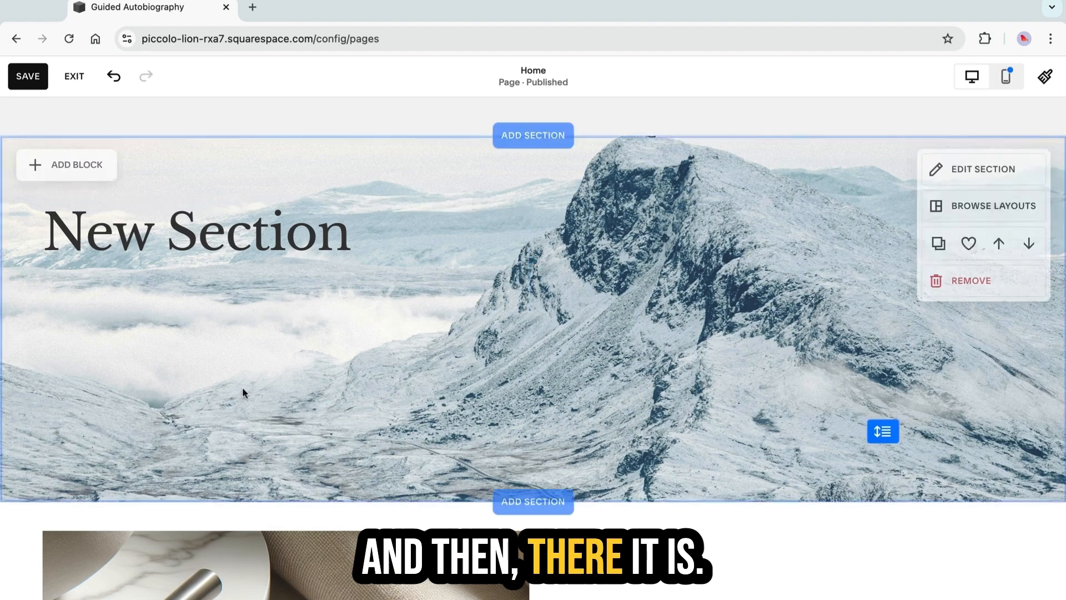
mouse_move(200, 253)
left_mouse_down()
mouse_move(488, 341)
mouse_move(613, 283)
mouse_move(615, 254)
mouse_move(613, 373)
mouse_move(325, 459)
mouse_move(243, 429)
mouse_move(188, 292)
mouse_move(188, 262)
mouse_move(216, 263)
left_mouse_up()
left_click(215, 395)
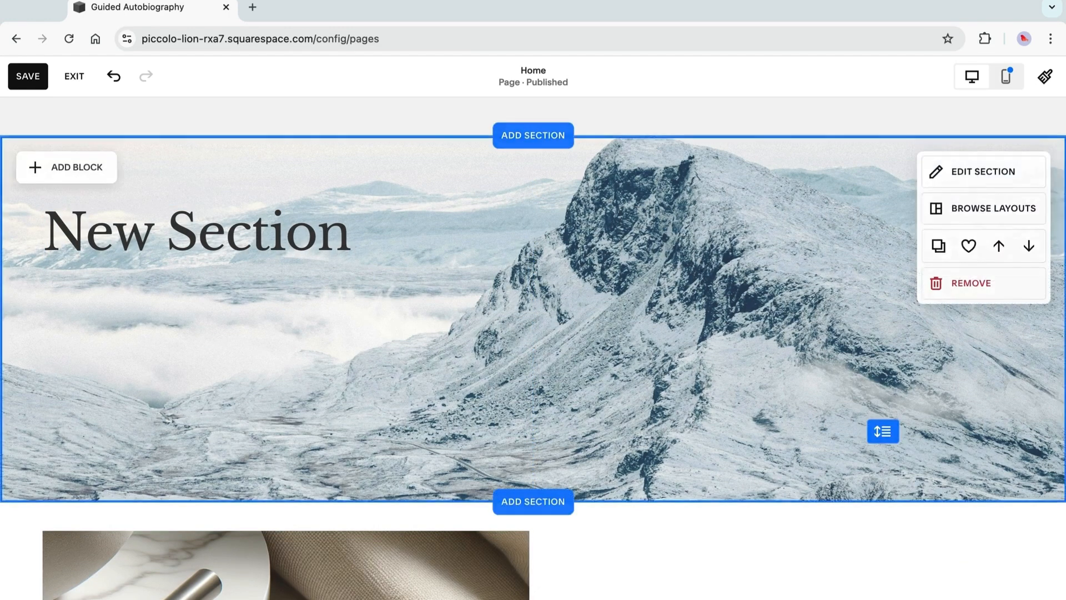
Save the Home page and exit the editor
left_click(28, 82)
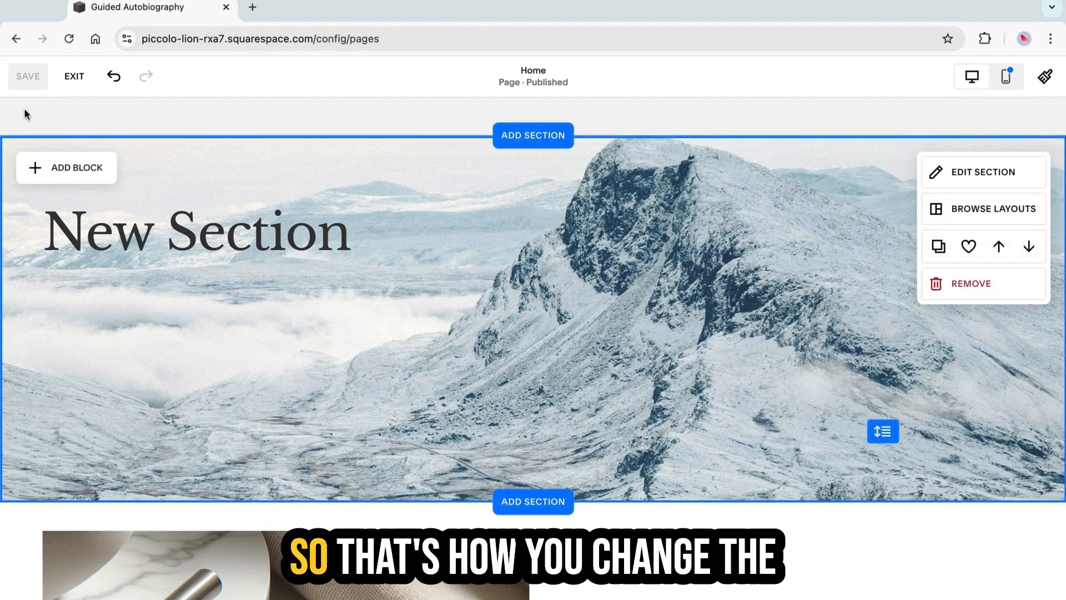
left_click(71, 77)
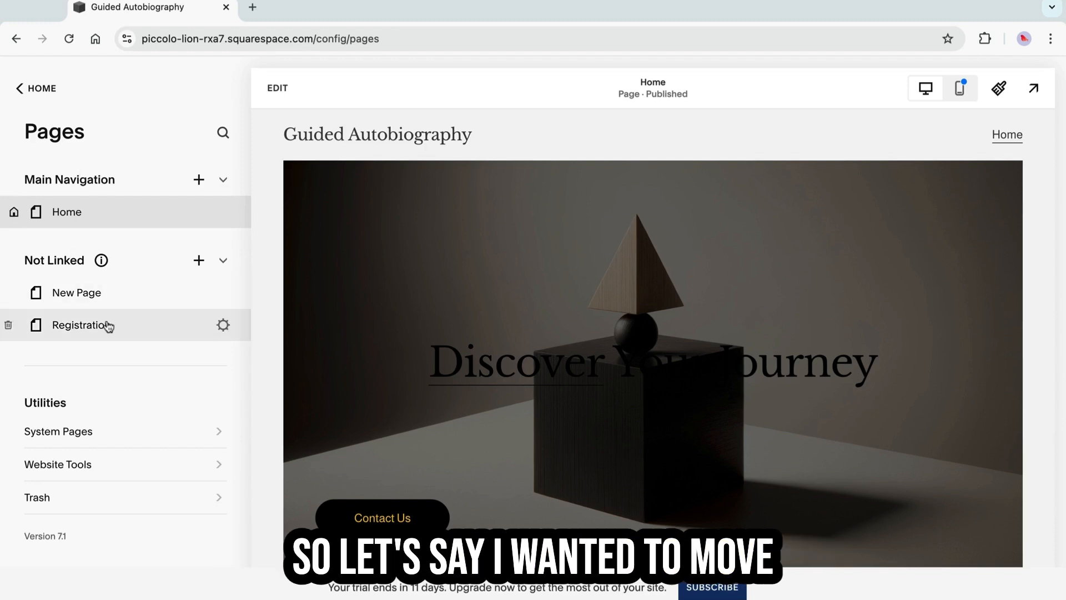
Move the Registration page from Not Linked into the Main Navigation, below Home
left_click(78, 326)
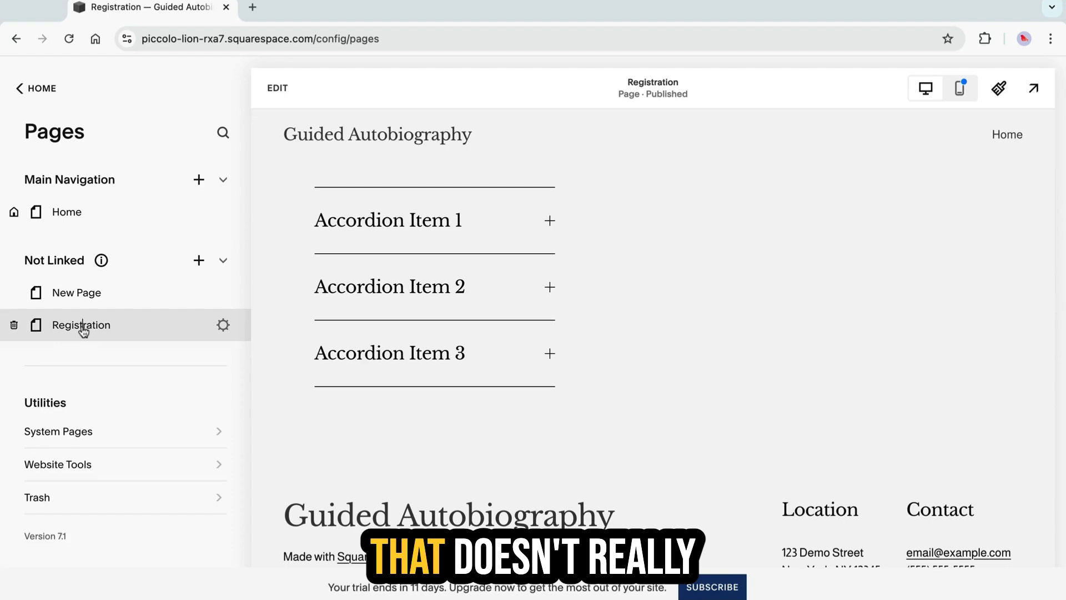
left_click_drag(71, 332, 72, 243)
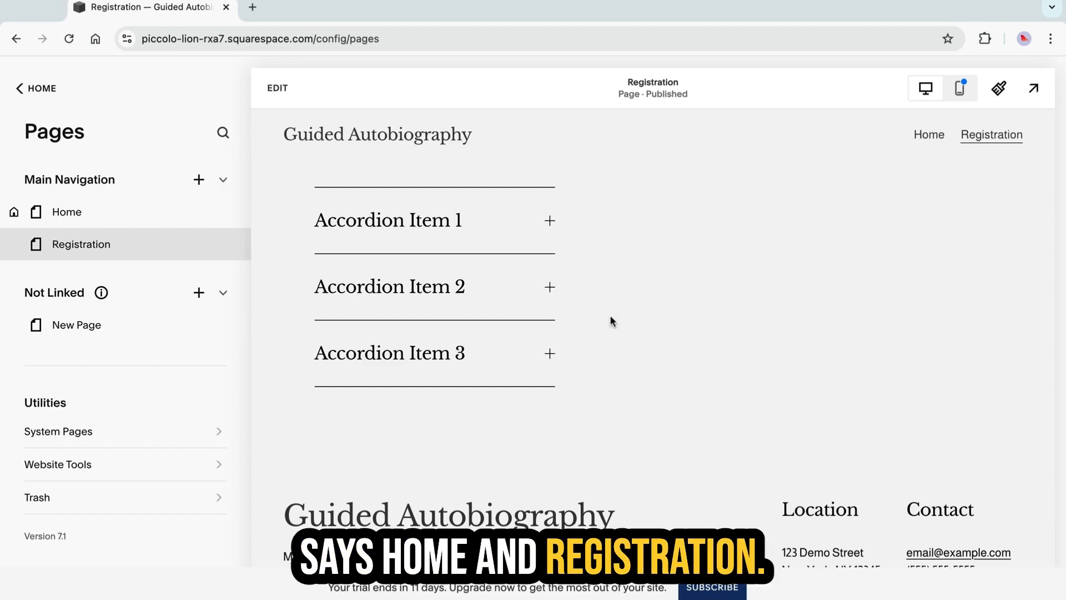
Preview the Home page in mobile view and look through how its sections are laid out
left_click(67, 212)
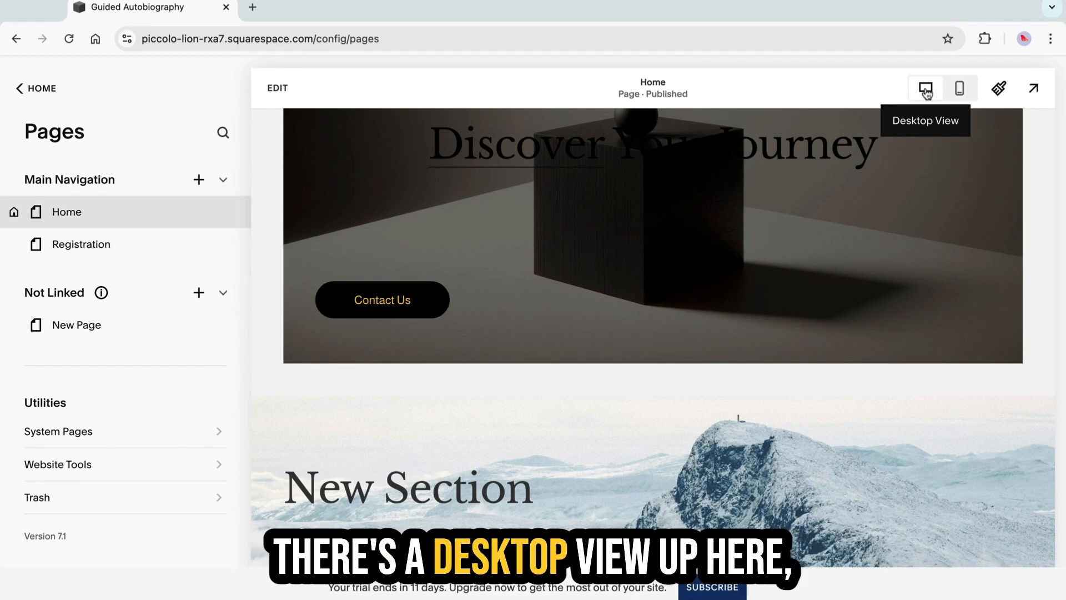
left_click(958, 90)
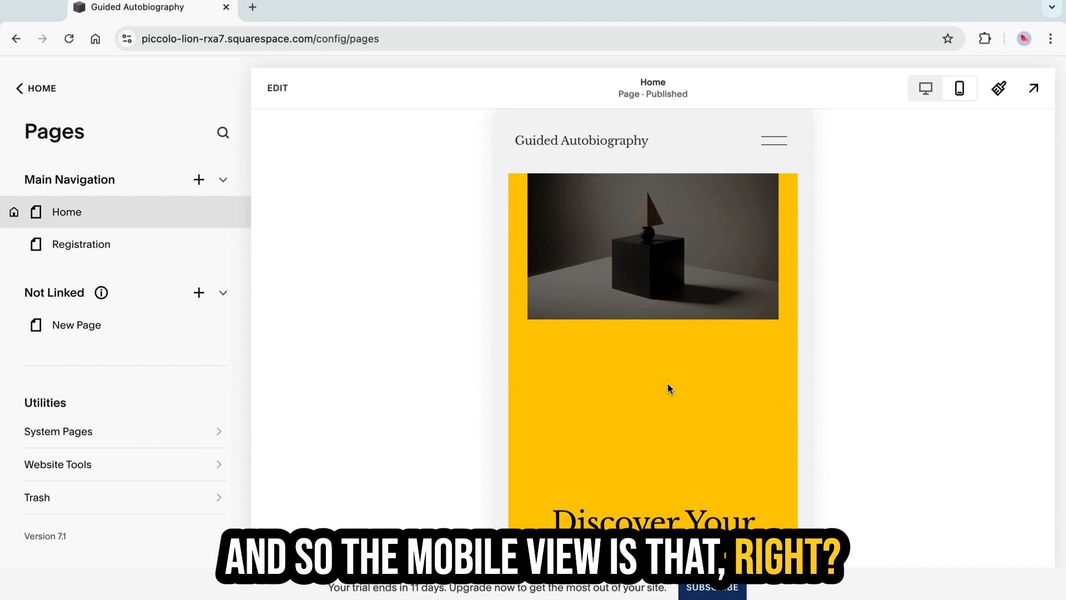
scroll(668, 382, "down", 5)
scroll(682, 309, "down", 6)
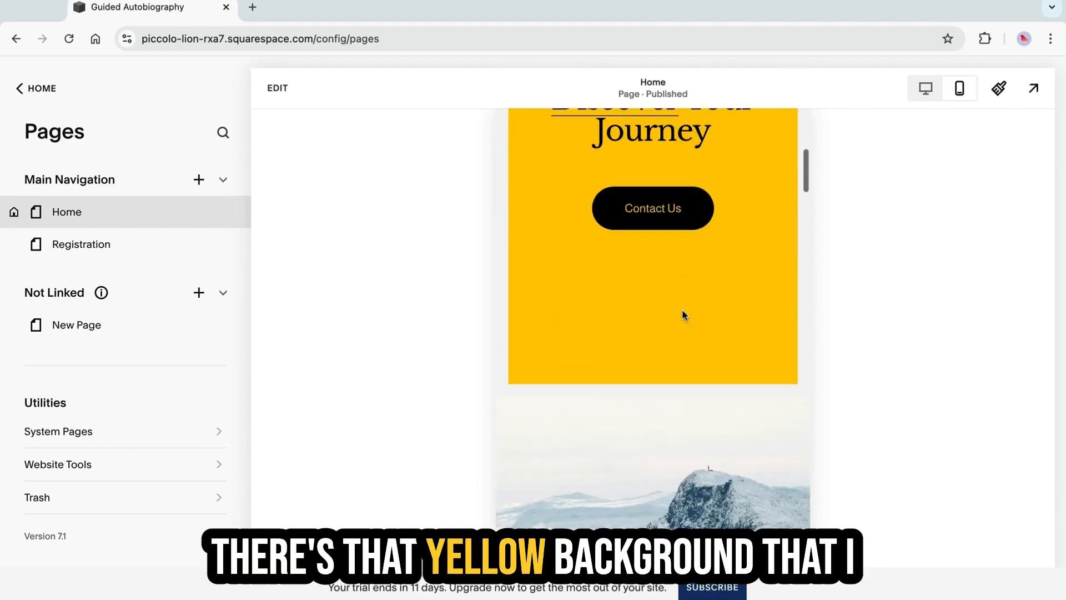
Open the Home page for editing in mobile view, apply the Light 2 color theme to the first section, and save
scroll(683, 314, "up", 7)
scroll(692, 314, "up", 1)
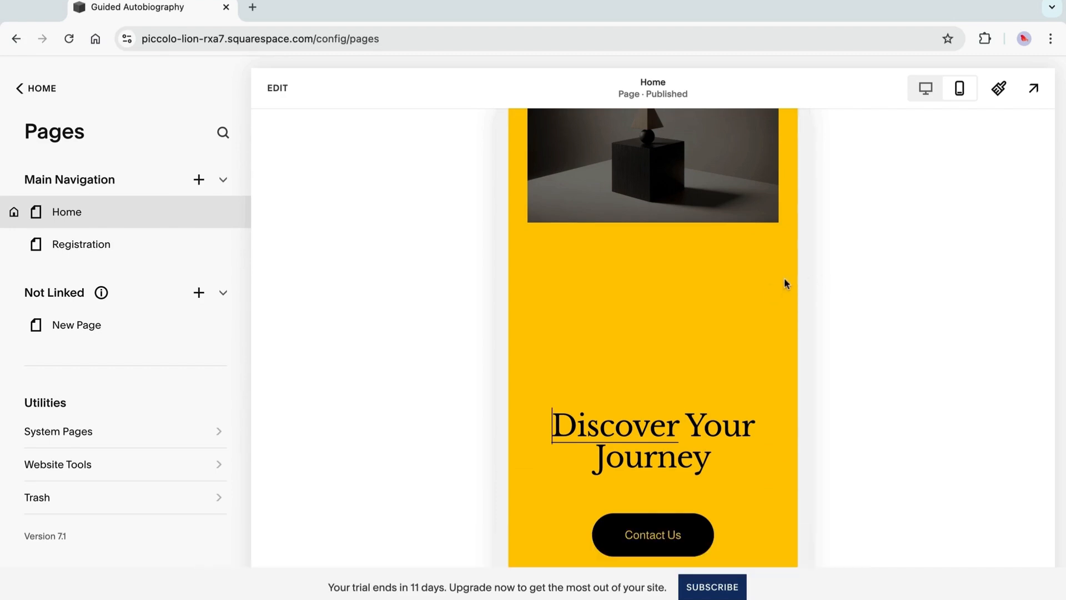
scroll(724, 315, "up", 3)
left_click(271, 89)
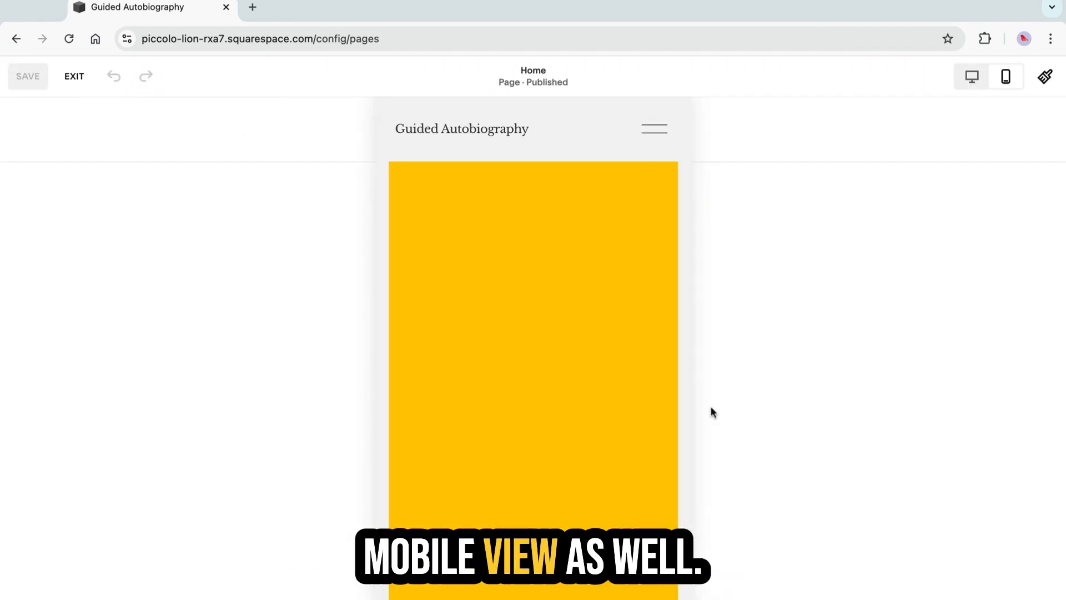
mouse_move(613, 327)
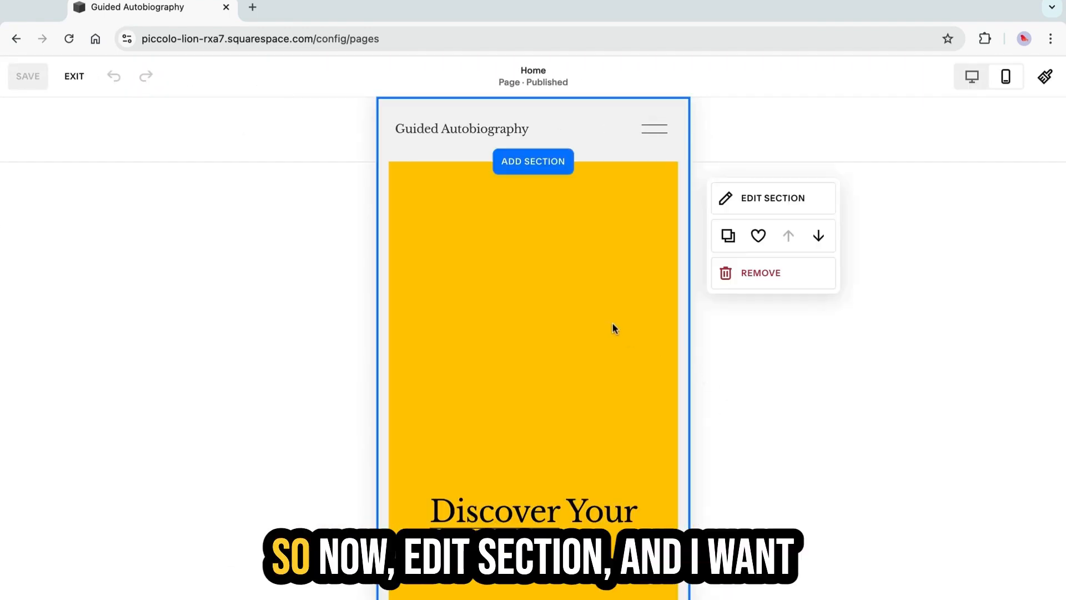
left_click(771, 208)
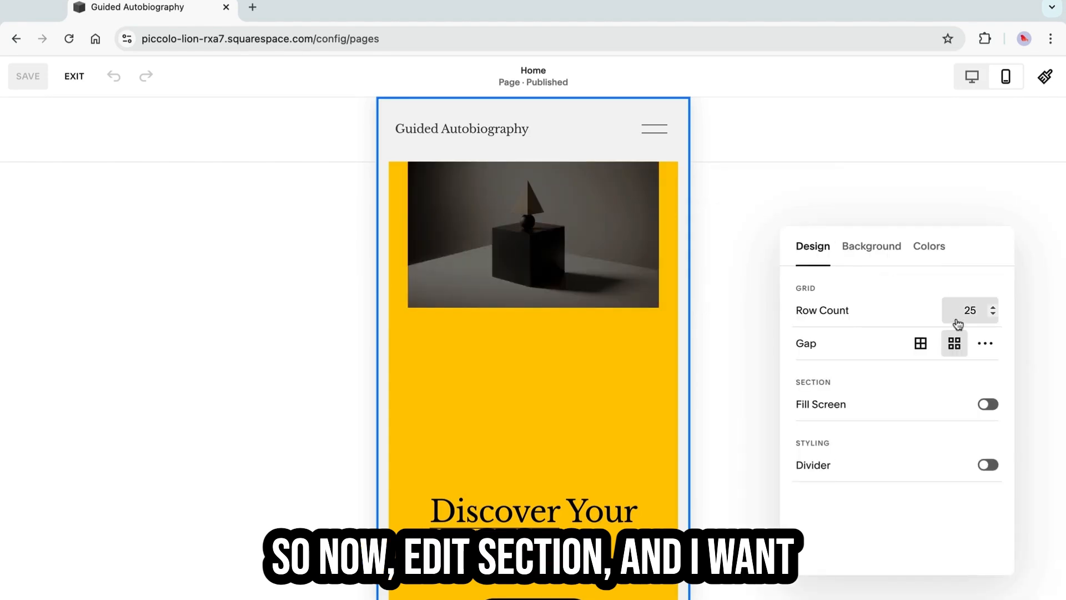
left_click(943, 256)
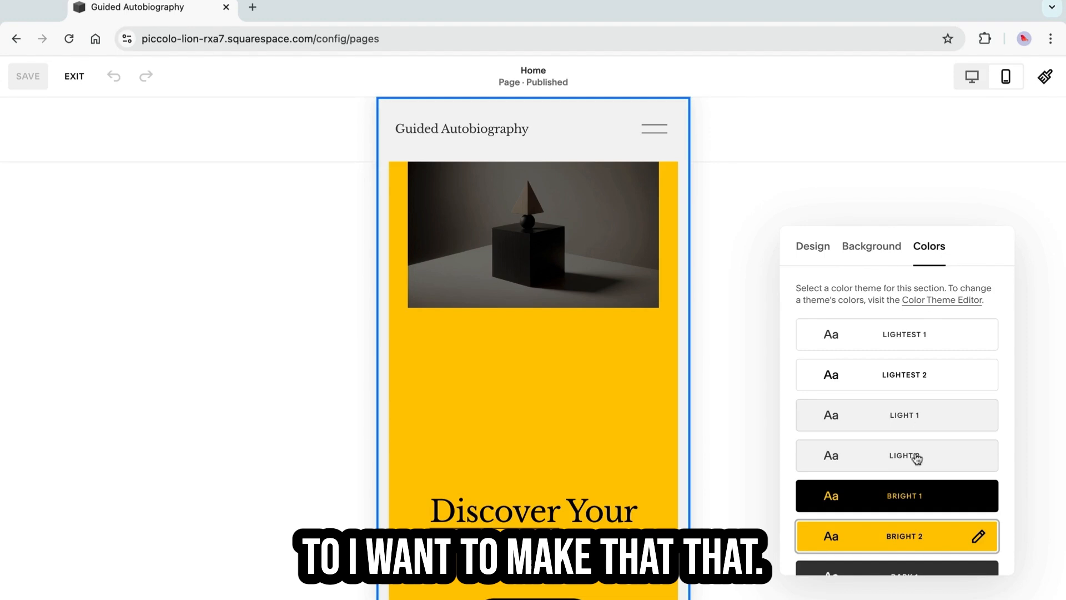
left_click(890, 457)
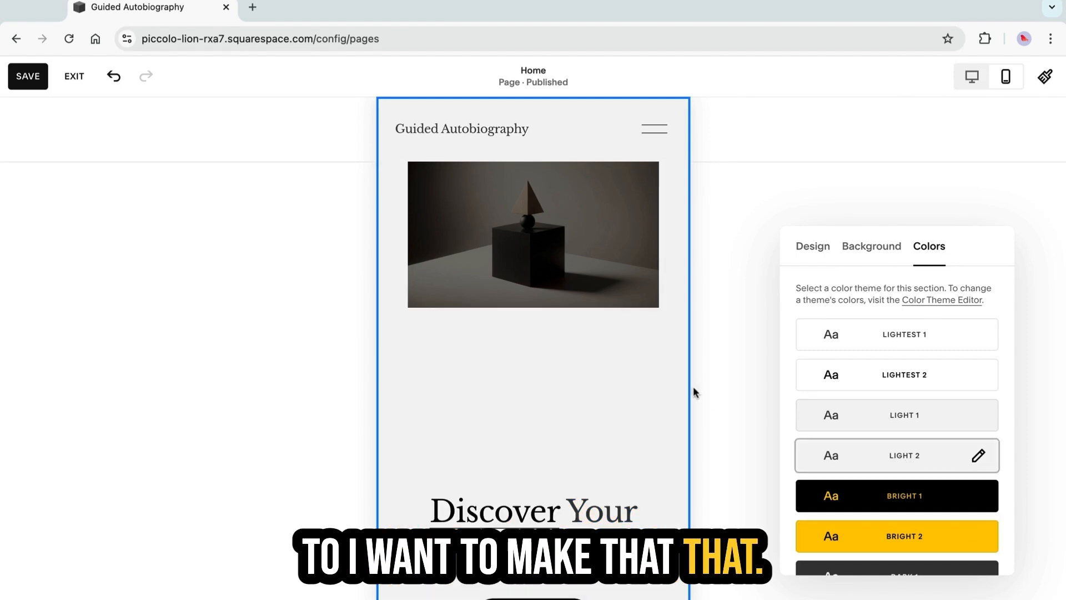
left_click(737, 272)
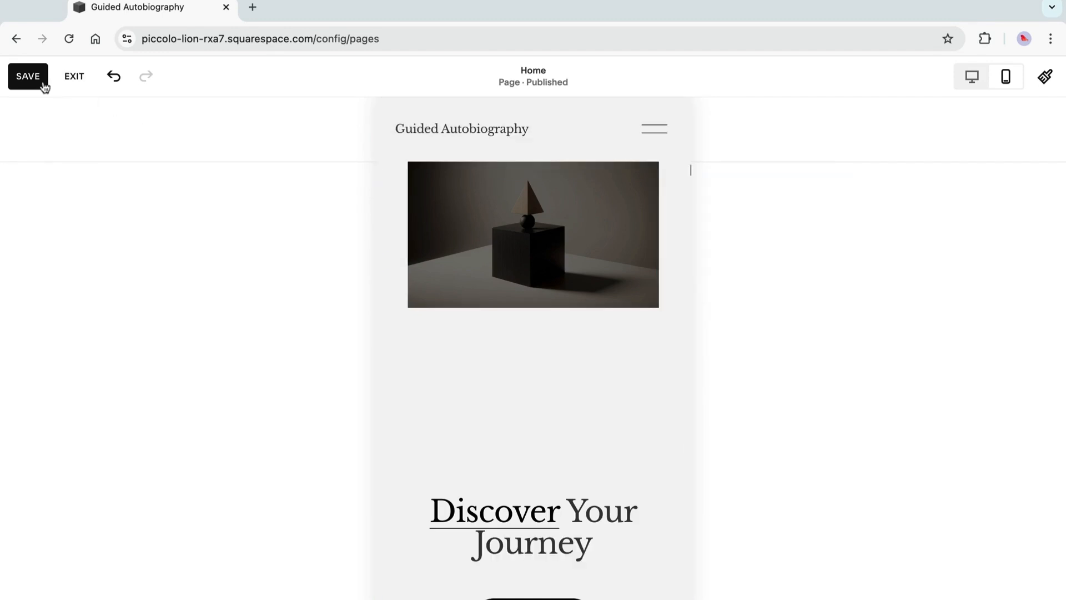
left_click(11, 81)
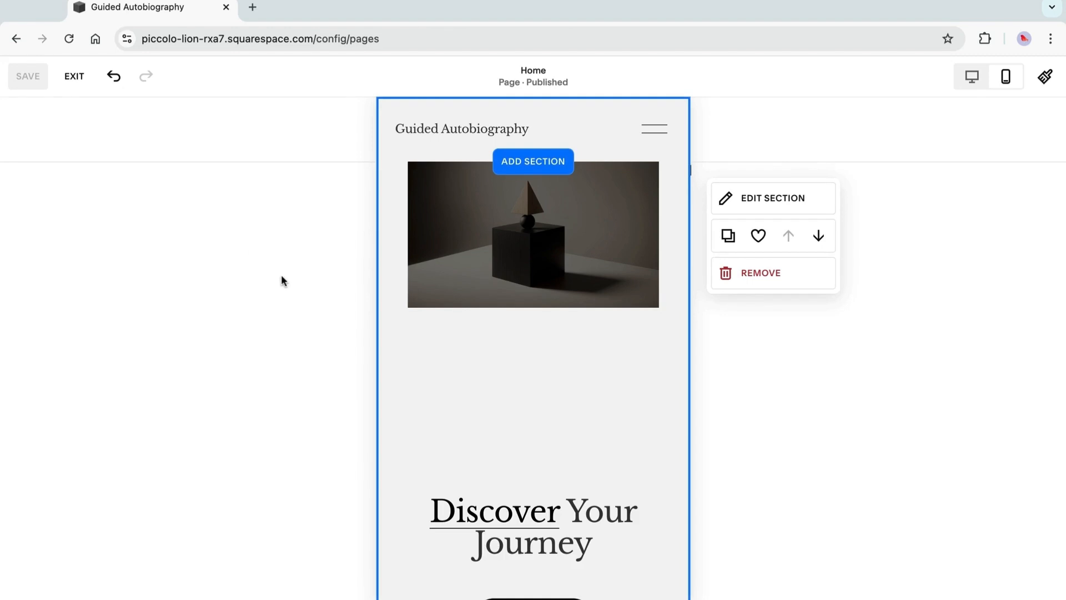
Widen the "Who we are" text block to the section's right edge and remove the line break so the heading is on one line
scroll(658, 411, "down", 8)
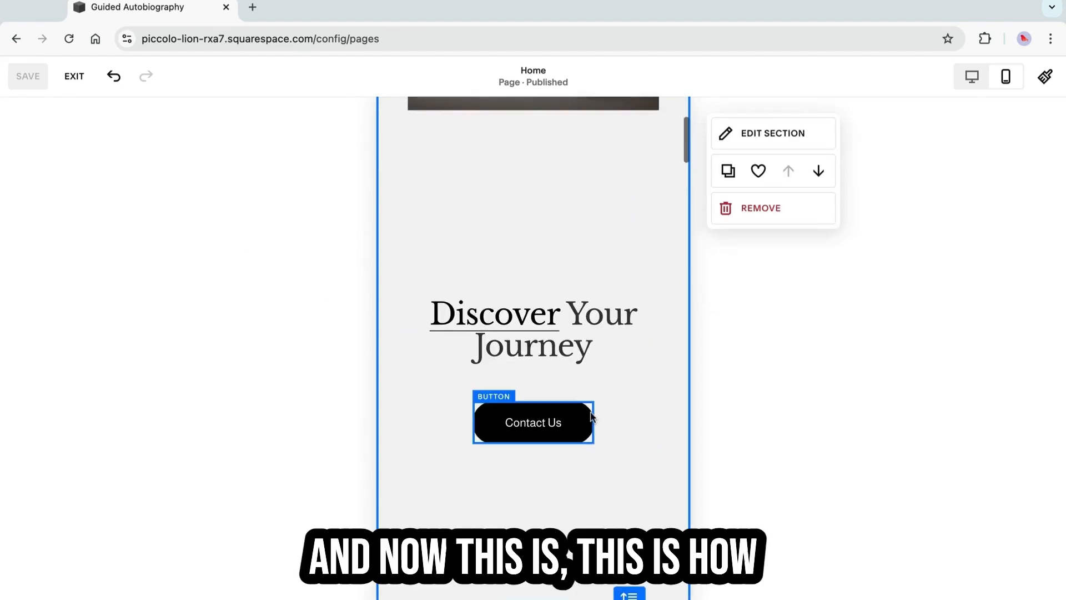
scroll(590, 411, "down", 10)
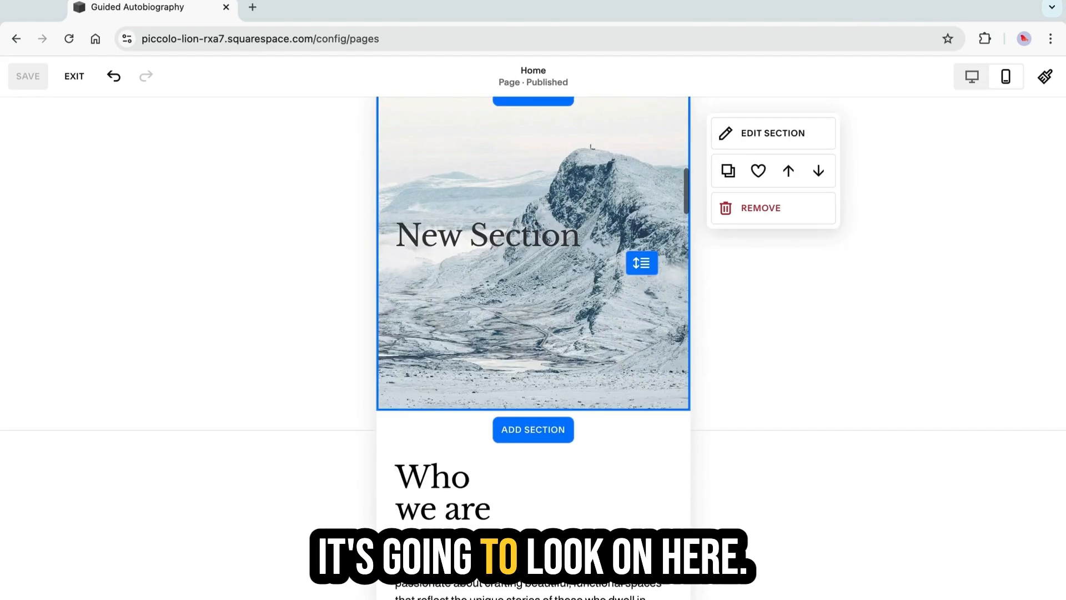
scroll(529, 344, "up", 4)
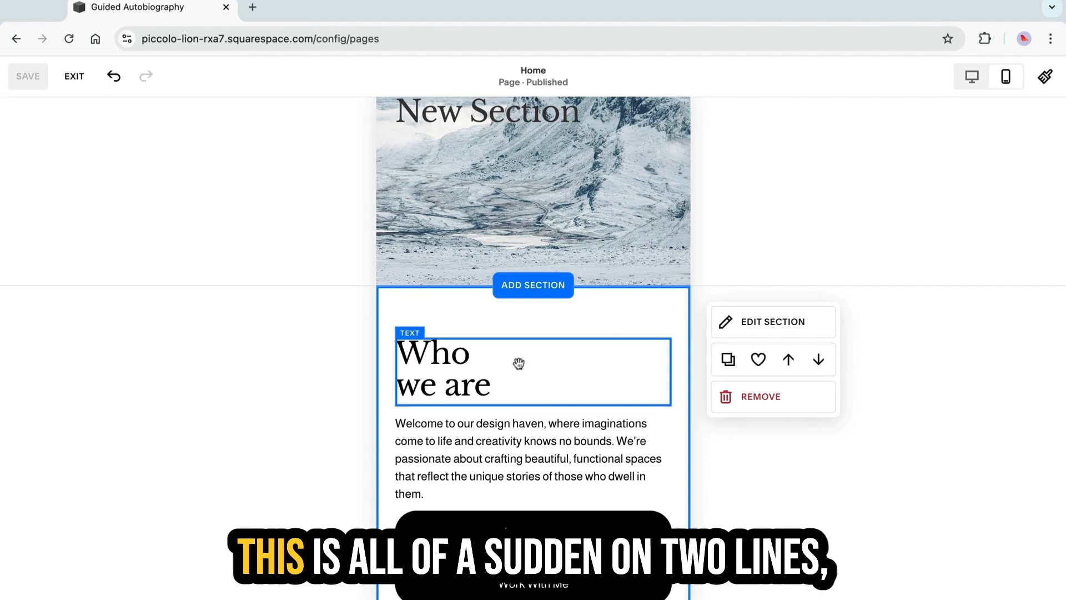
left_click(480, 366)
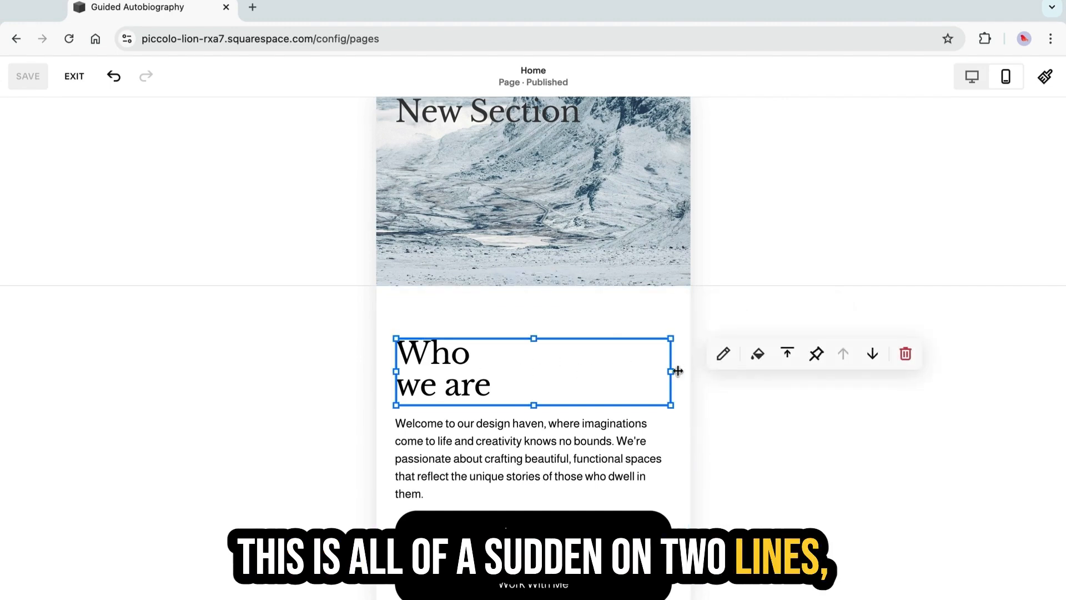
left_click_drag(669, 372, 687, 373)
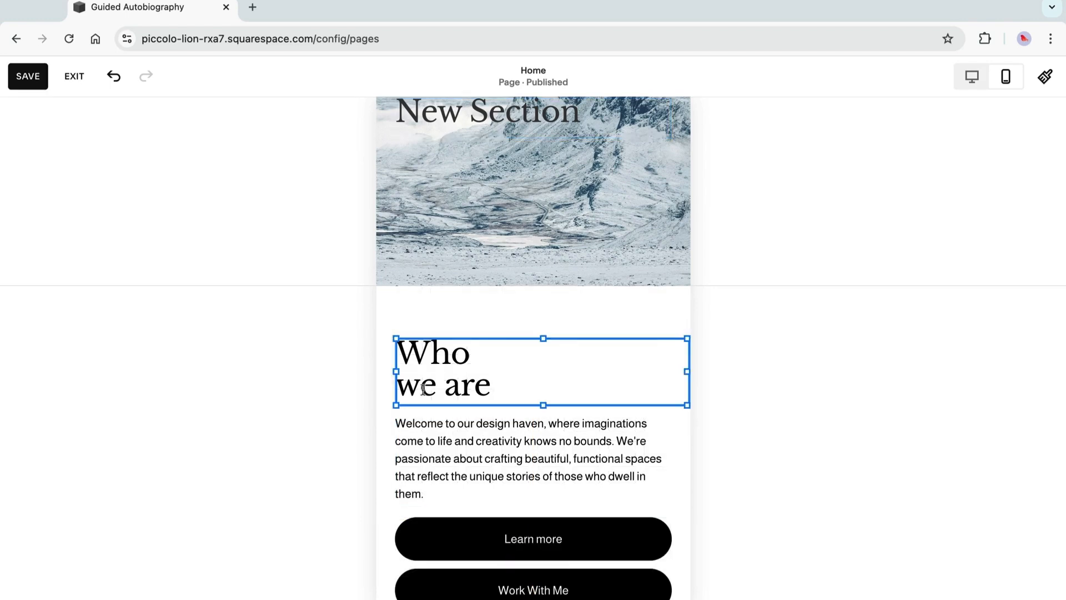
left_click(403, 389)
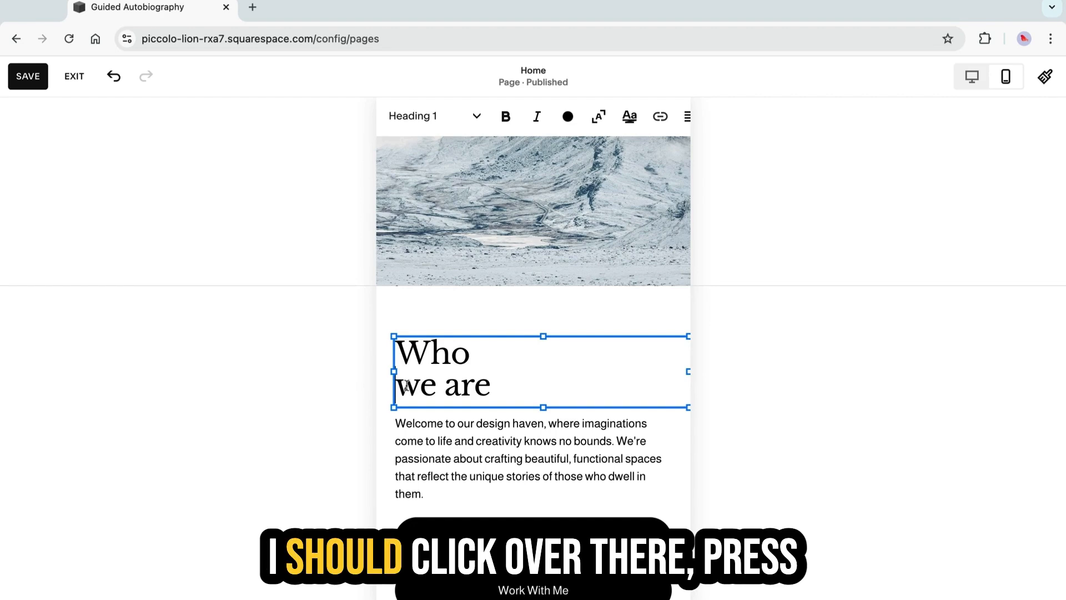
key("BackSpace")
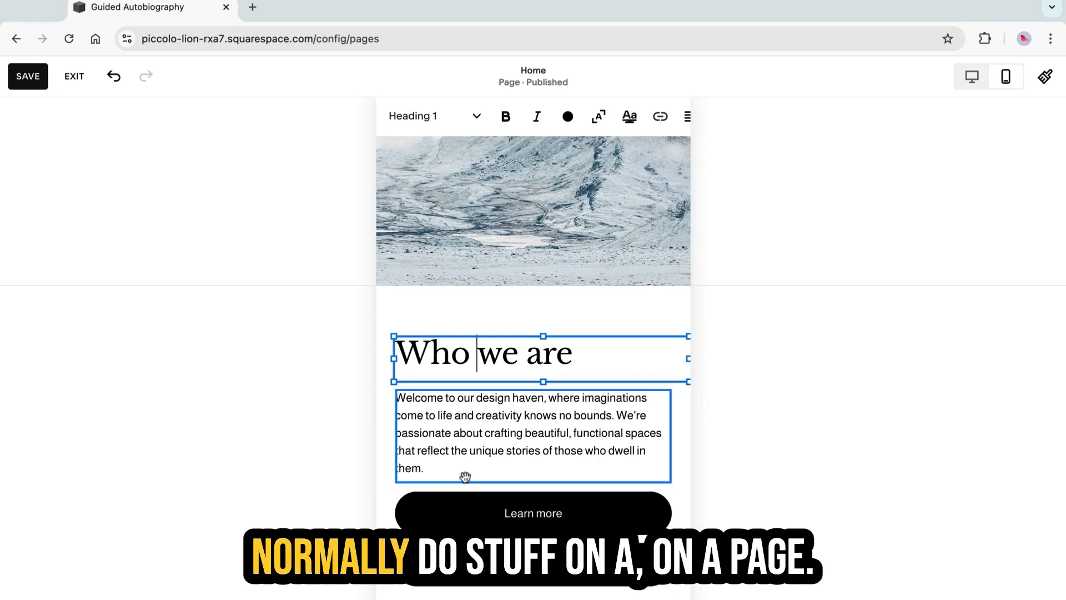
Center-align the "Who we are" heading in mobile view and shift its text block slightly to the left
scroll(482, 470, "down", 3)
scroll(468, 471, "down", 1)
scroll(468, 470, "up", 5)
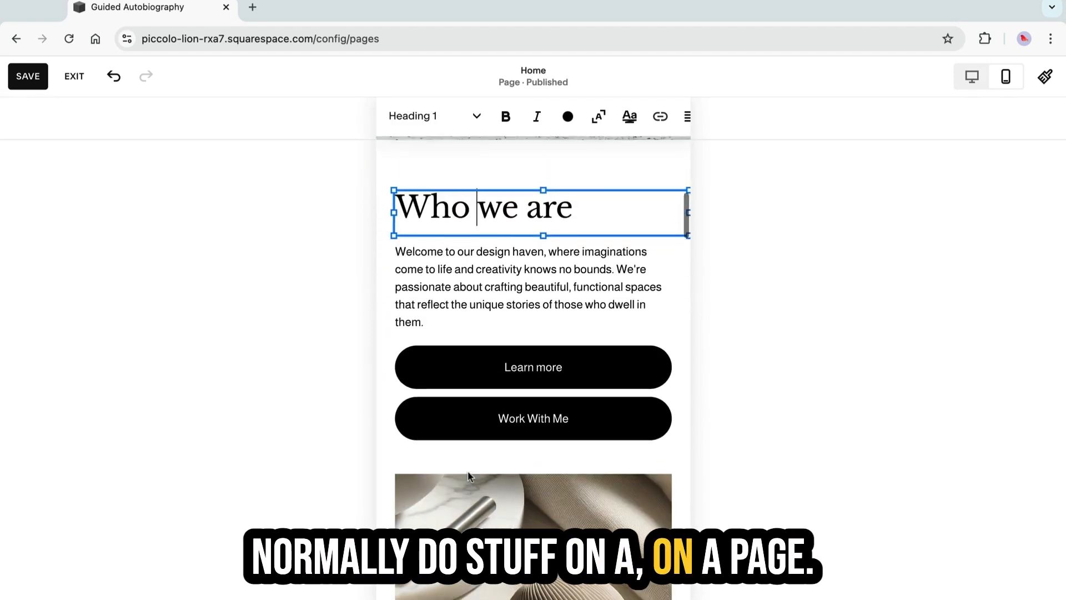
left_click(429, 395)
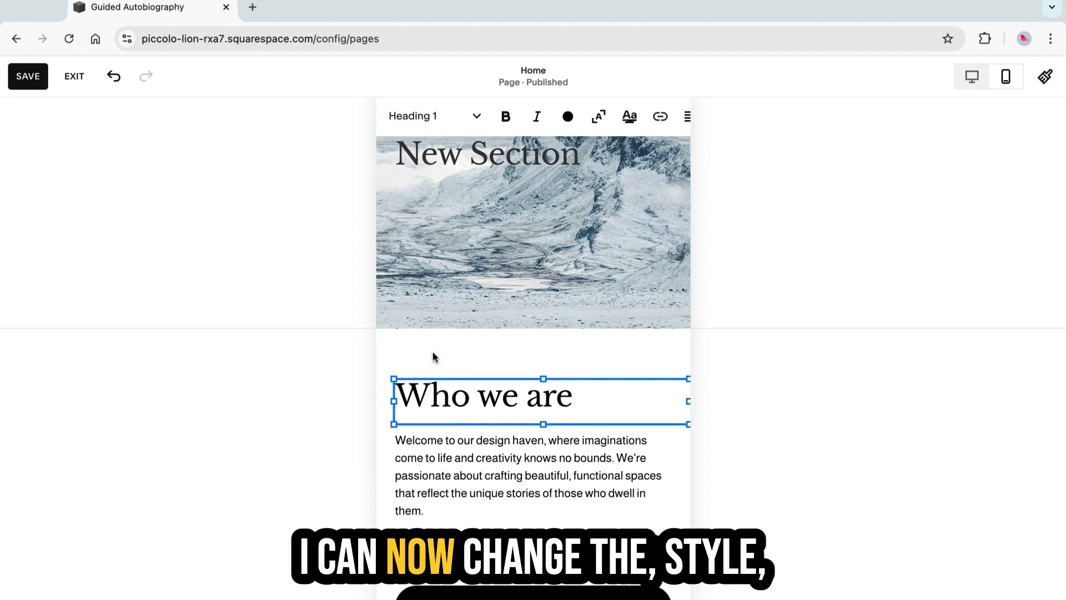
key("Escape")
left_click(723, 399)
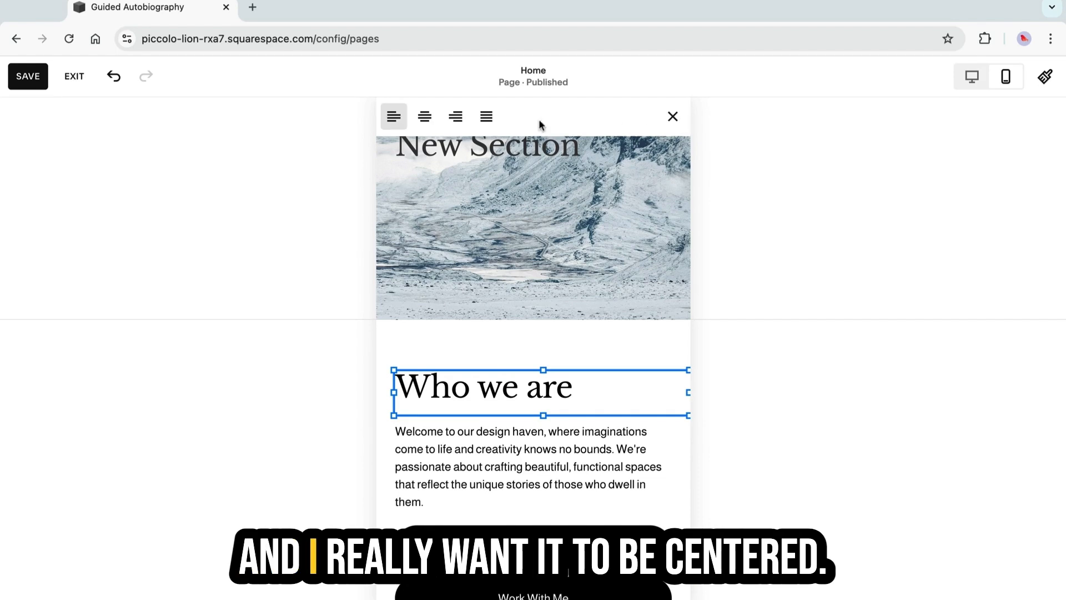
left_click(426, 116)
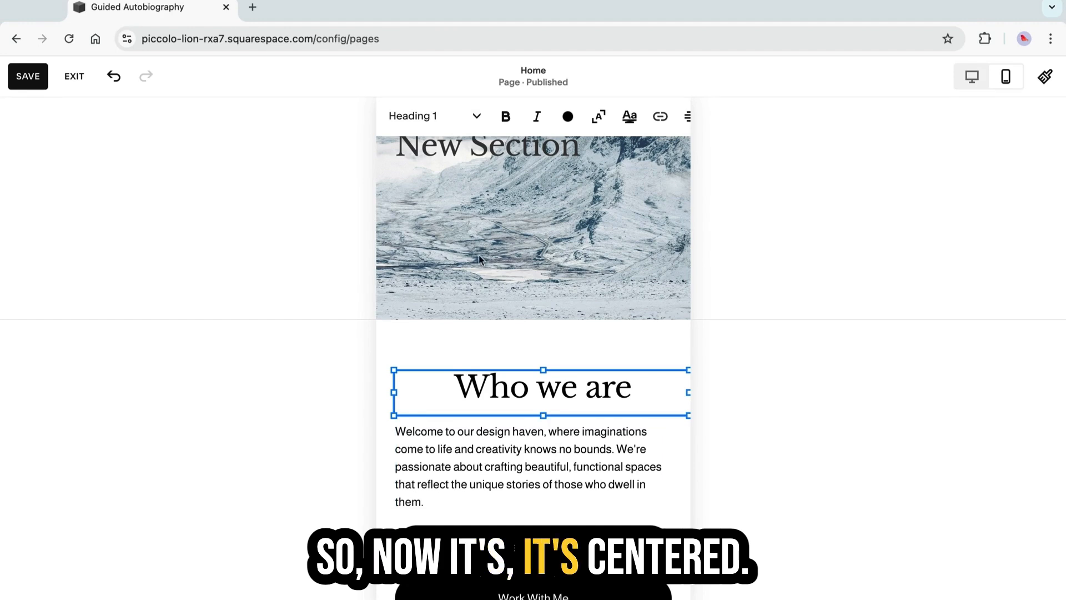
left_click(548, 388)
left_click_drag(547, 388, 616, 392)
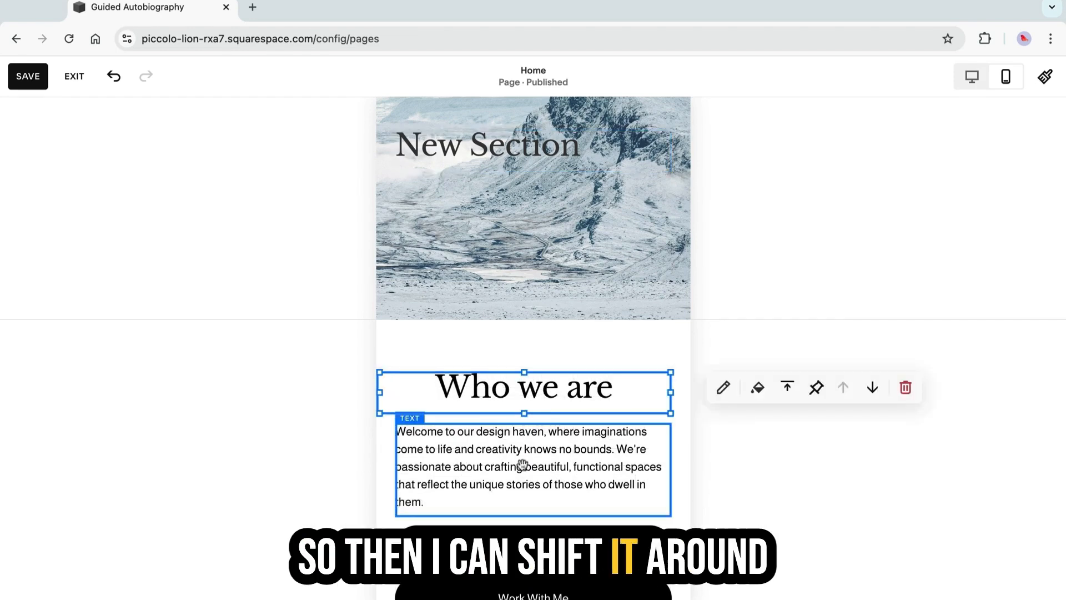
Shorten the sphere image below the "Work With Me" button to a landscape shape at the same width, and save the page
scroll(526, 464, "down", 4)
scroll(526, 464, "down", 8)
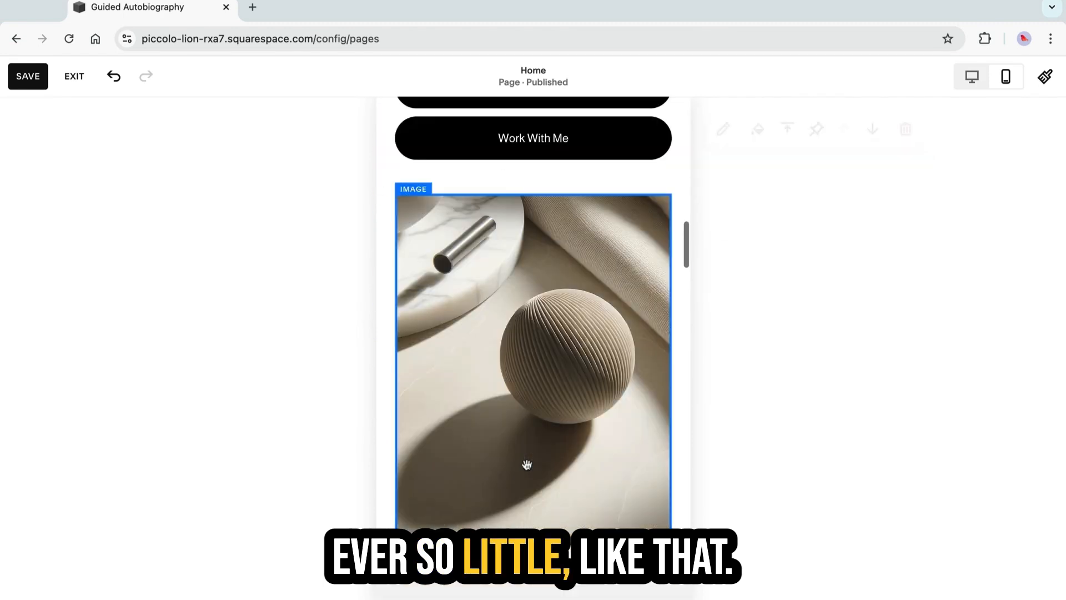
left_click(522, 422)
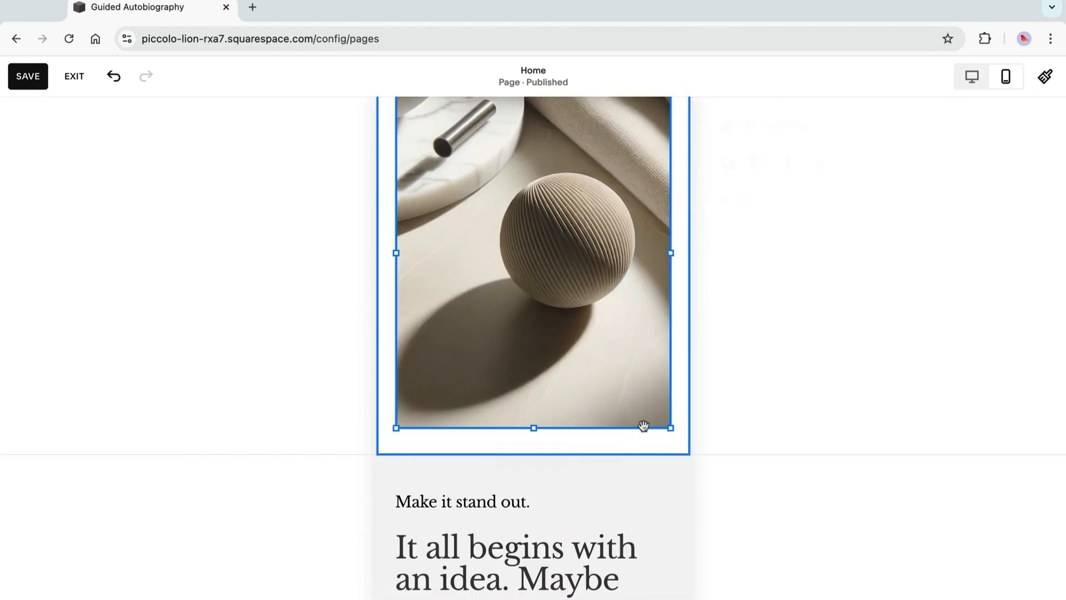
left_click_drag(668, 428, 635, 273)
scroll(523, 359, "up", 4)
left_click_drag(506, 364, 517, 362)
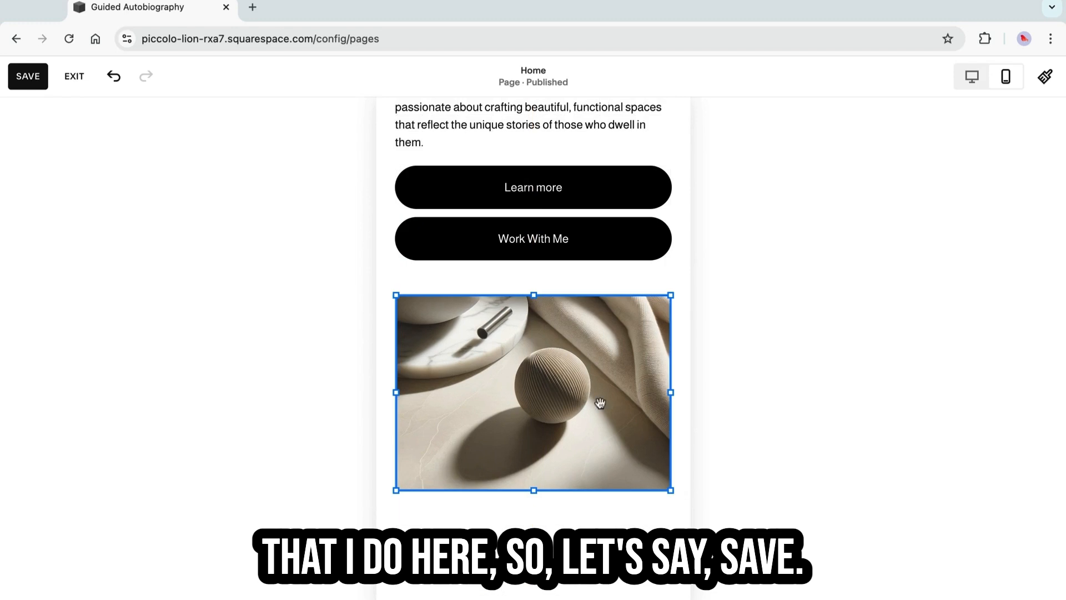
left_click(29, 78)
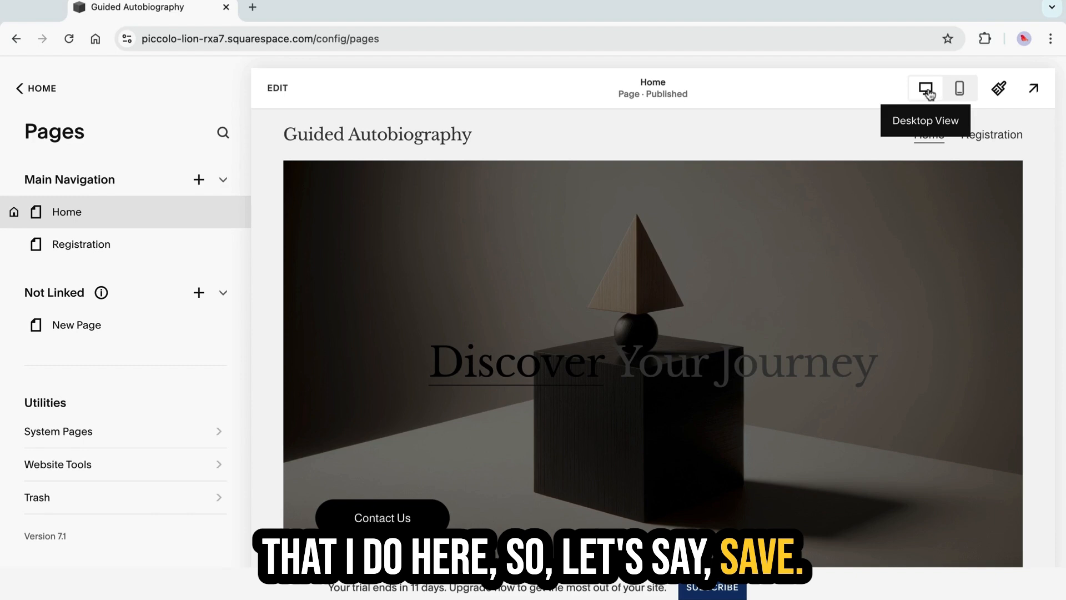
Switch the Home page to desktop view and check the layout of its sections down to "Who we are"
left_click(972, 77)
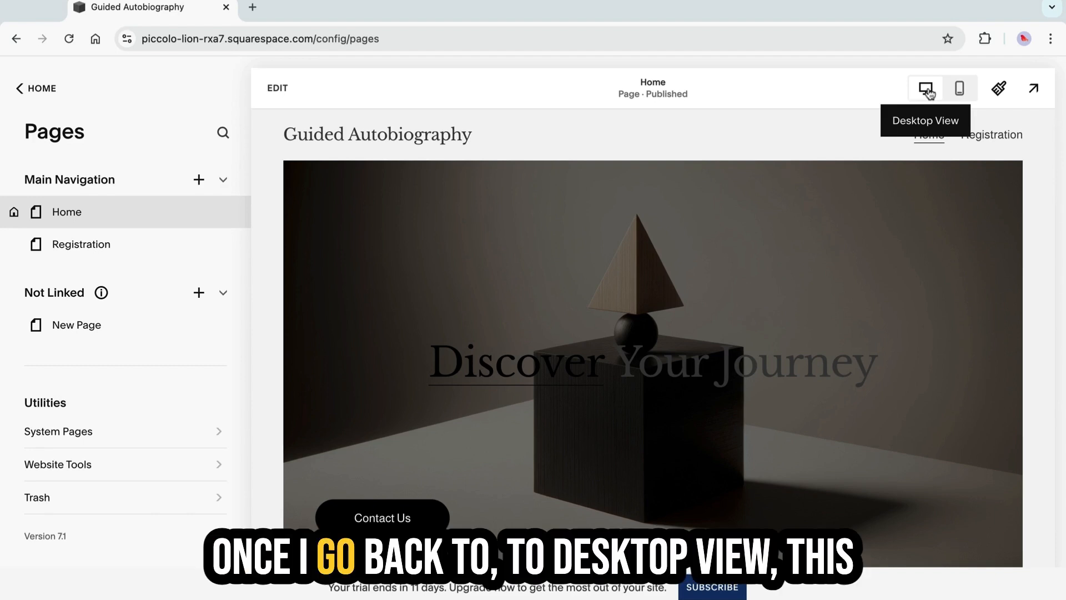
scroll(884, 391, "down", 10)
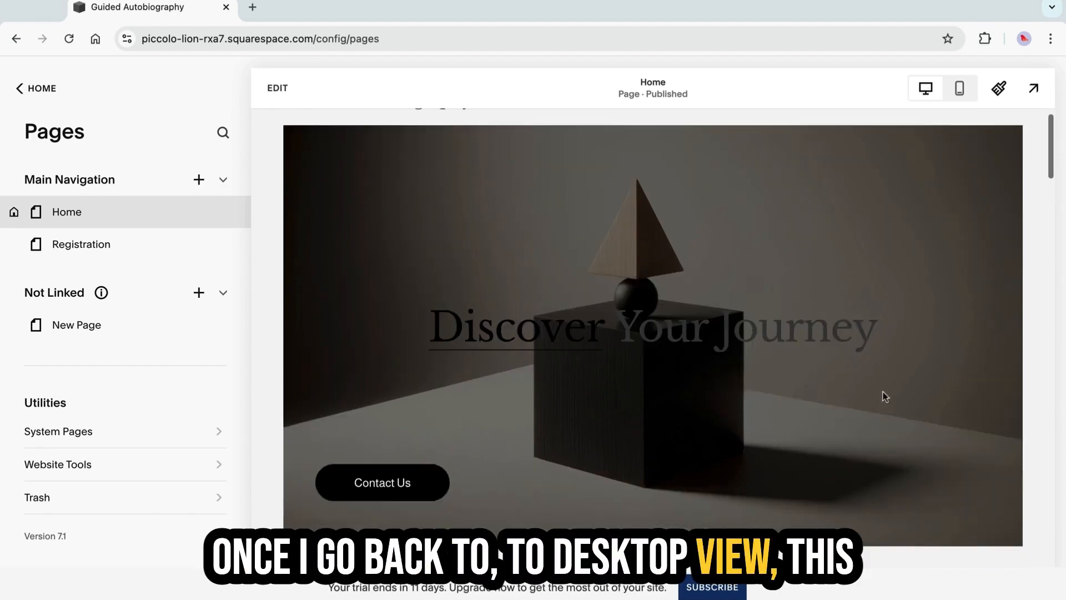
scroll(784, 387, "down", 10)
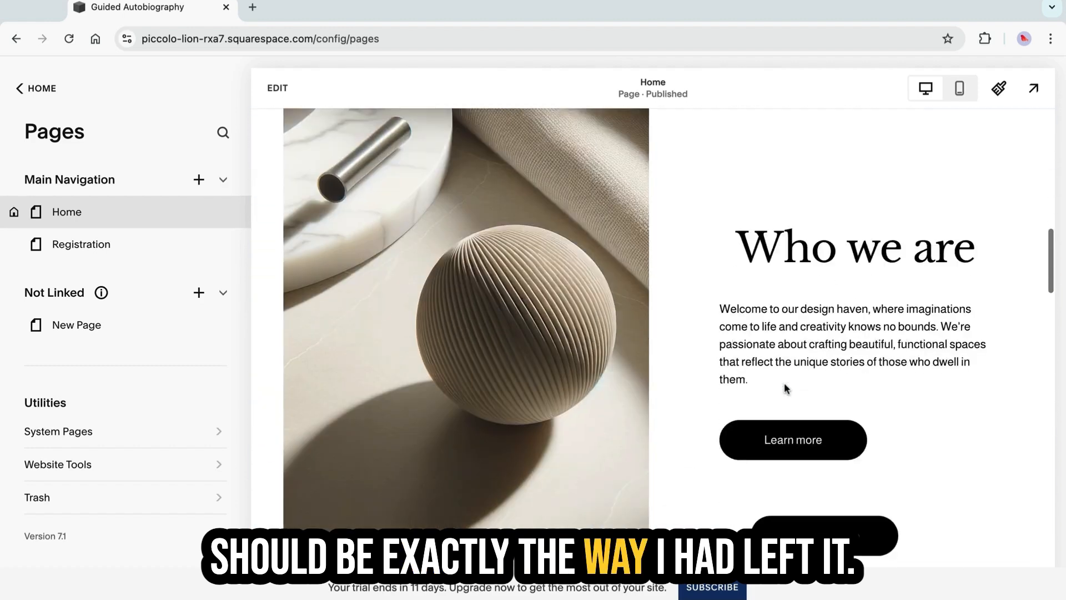
scroll(740, 326, "up", 5)
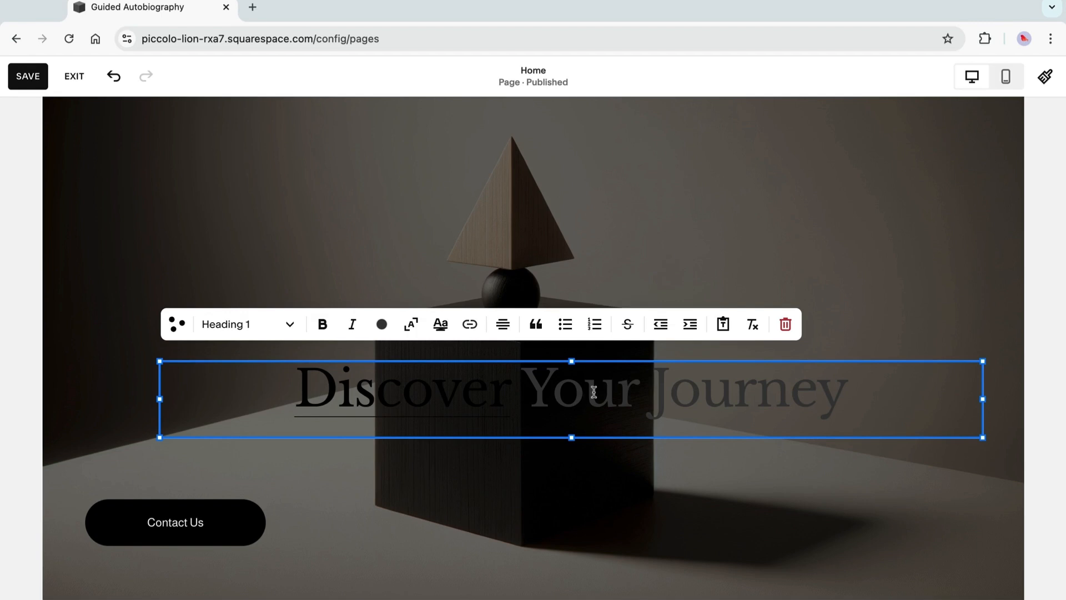
Color the whole "Discover Your Journey" heading with the palette's yellow and move its block slightly lower on the image
left_click(381, 324)
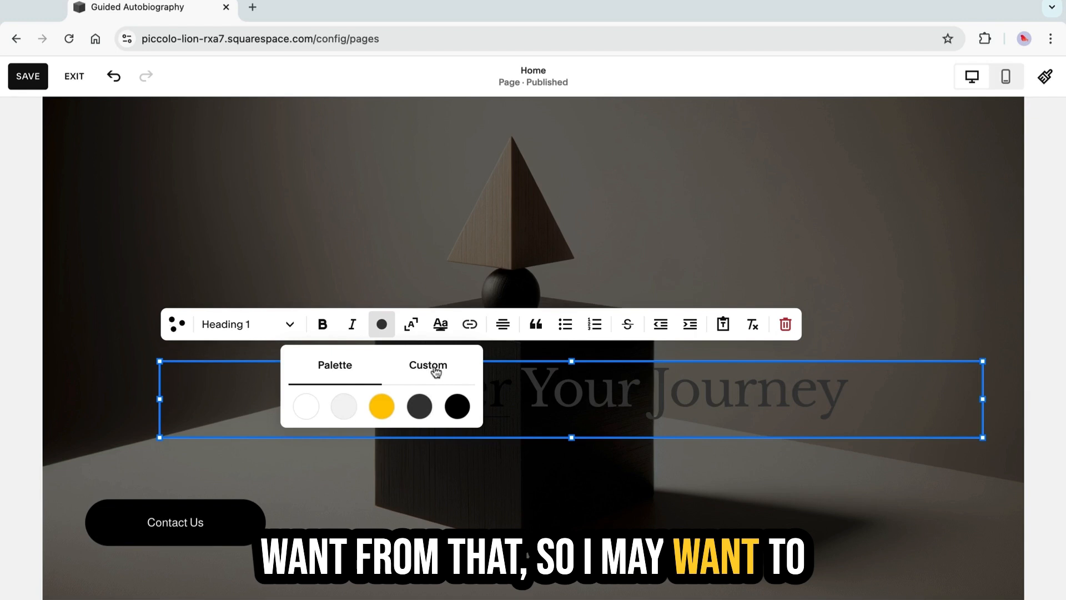
left_click(442, 377)
left_click(448, 432)
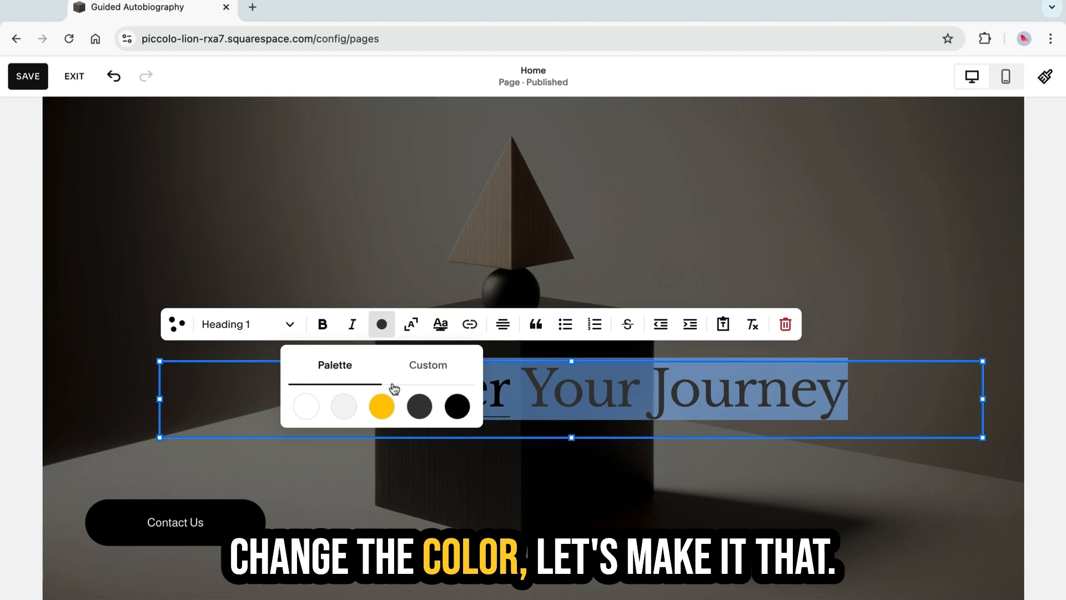
left_click(382, 407)
left_click(509, 531)
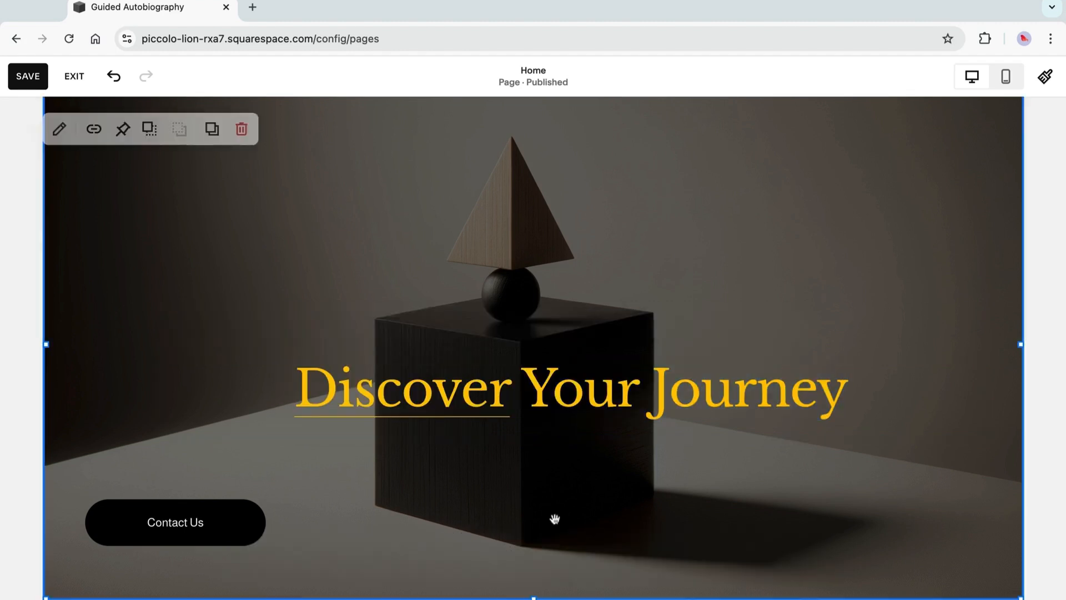
left_click(675, 378)
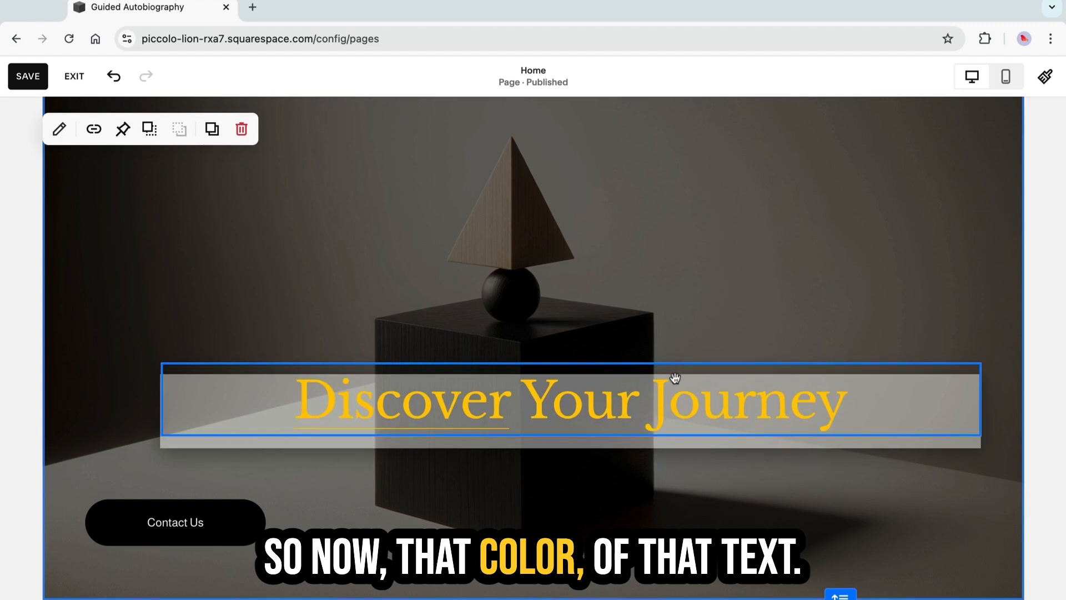
left_click(695, 293)
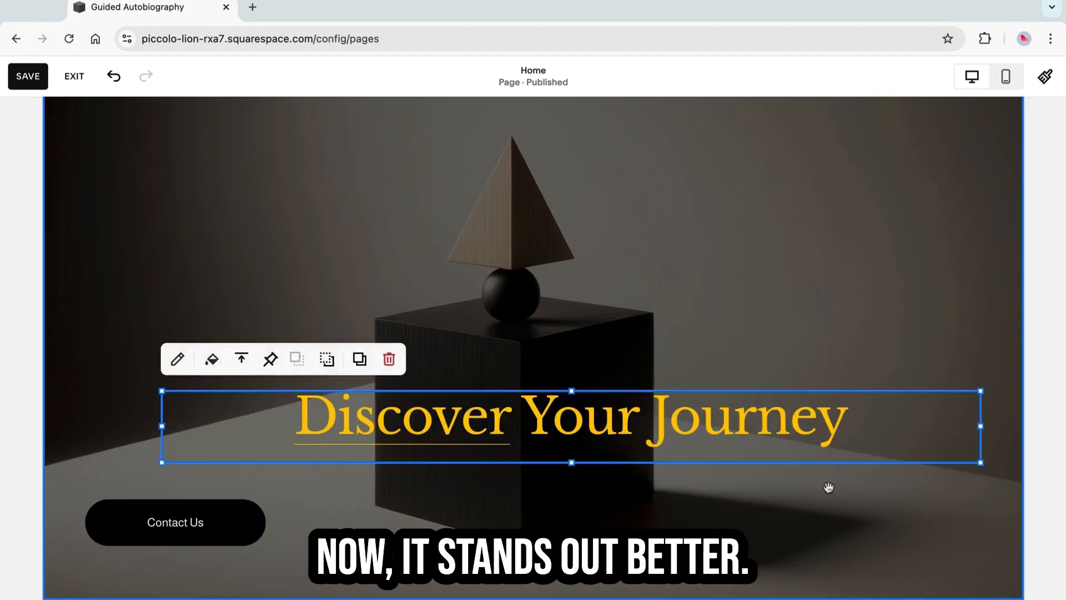
scroll(533, 344, "up", 2)
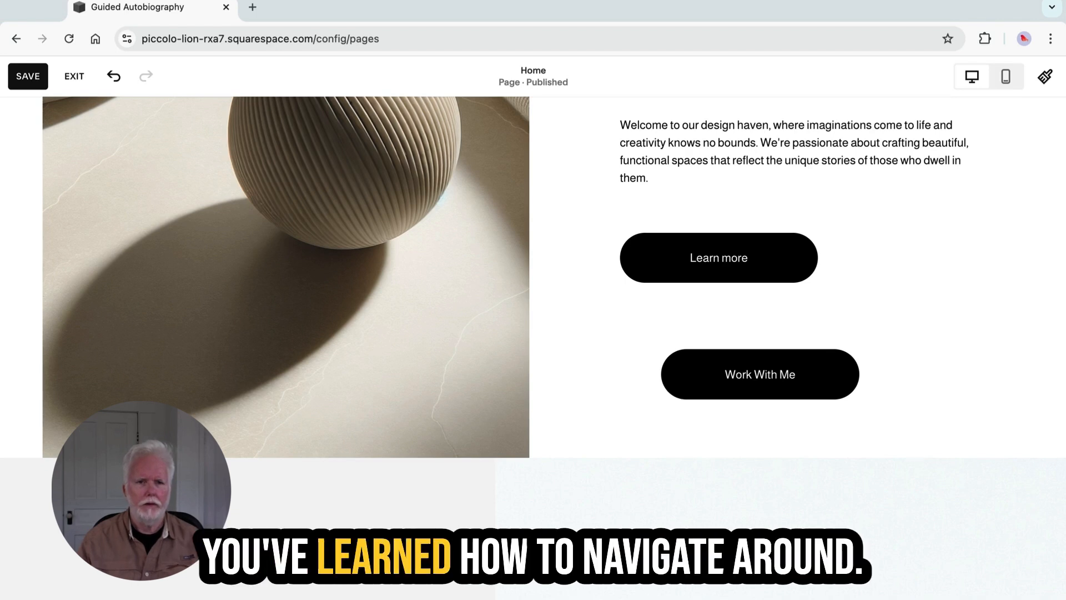
mouse_move(291, 428)
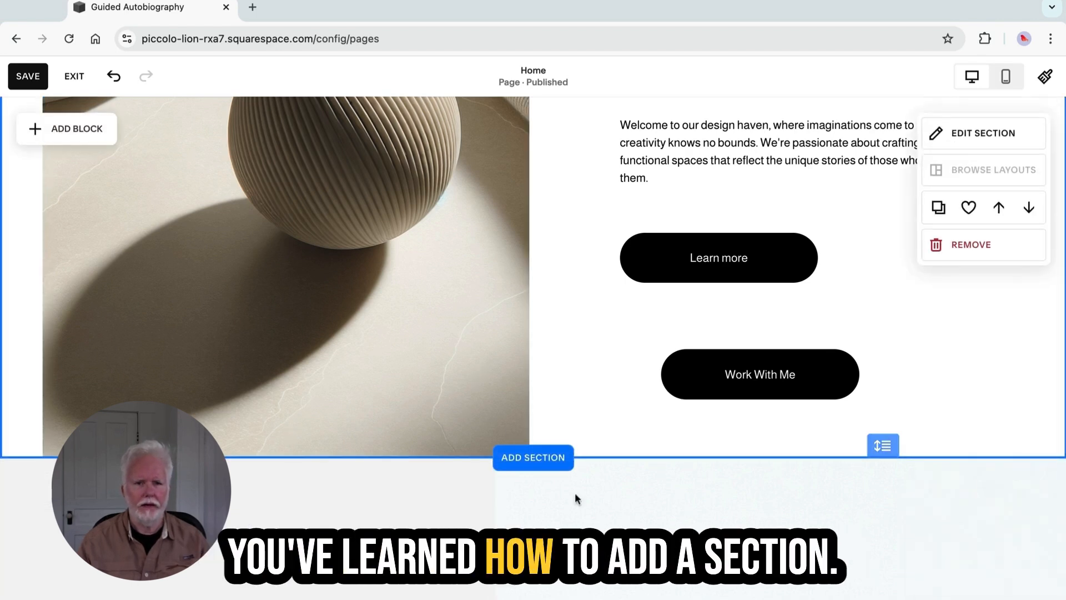
Remove the "New Section" mountain section located between the "Discover Your Journey" and "Who we are" sections of the Home page
mouse_move(702, 470)
scroll(574, 482, "up", 10)
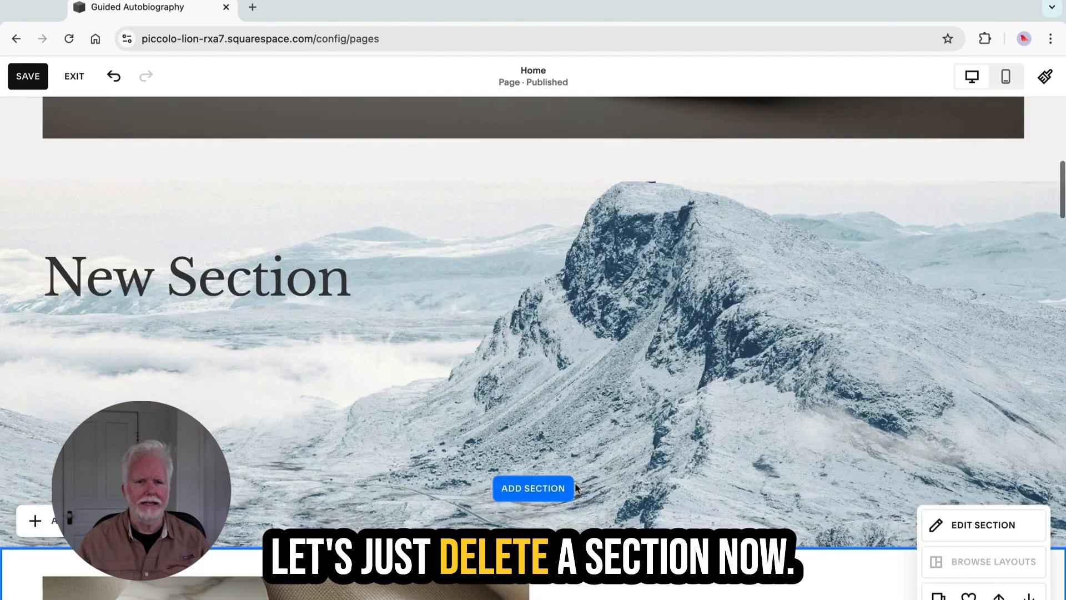
scroll(574, 482, "down", 3)
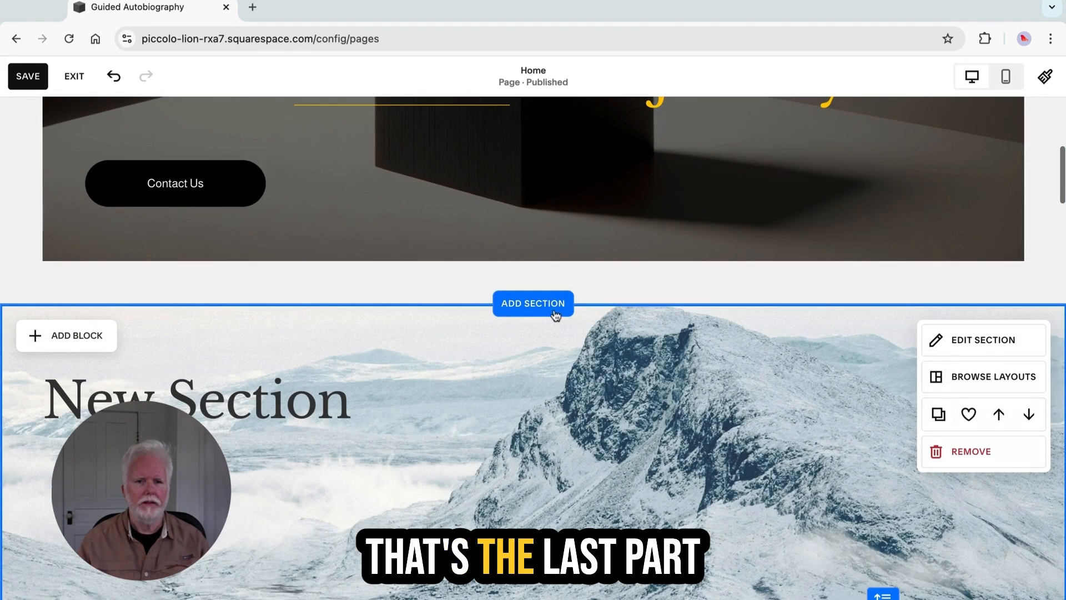
left_click(533, 306)
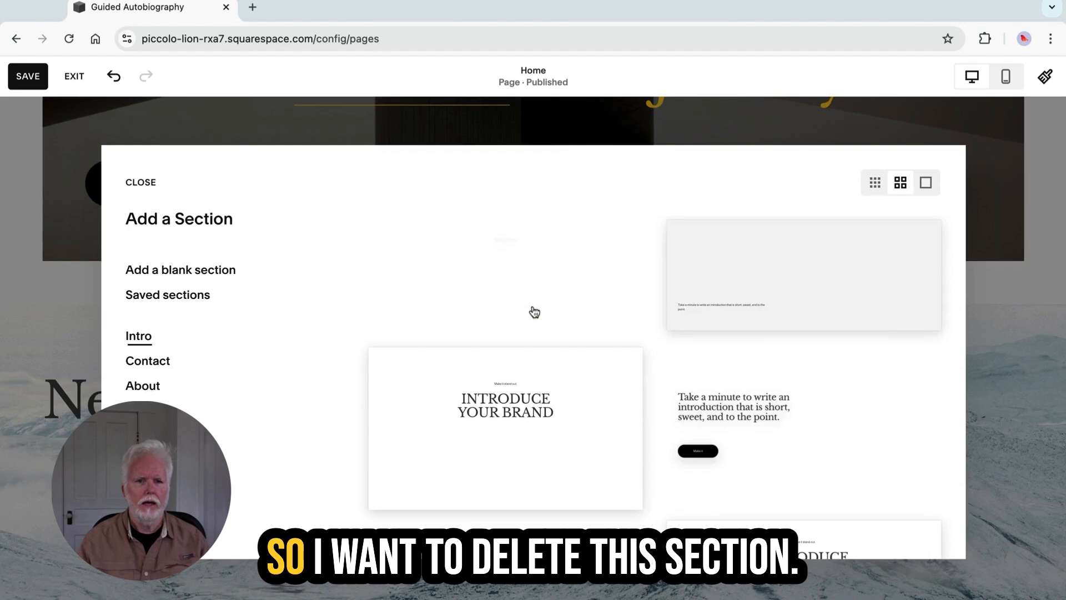
left_click(145, 182)
mouse_move(543, 417)
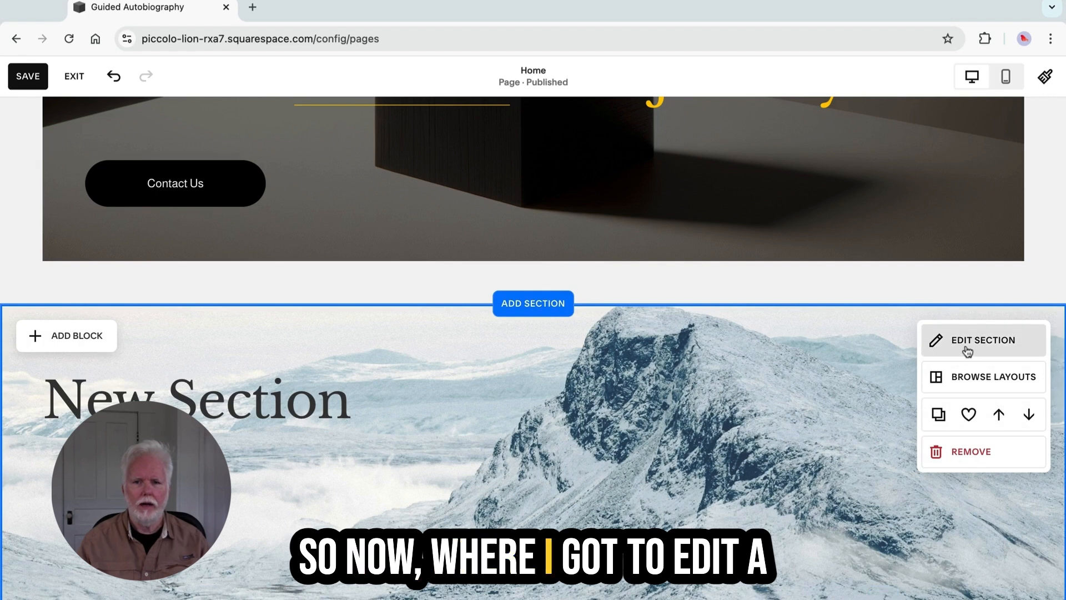
left_click(959, 455)
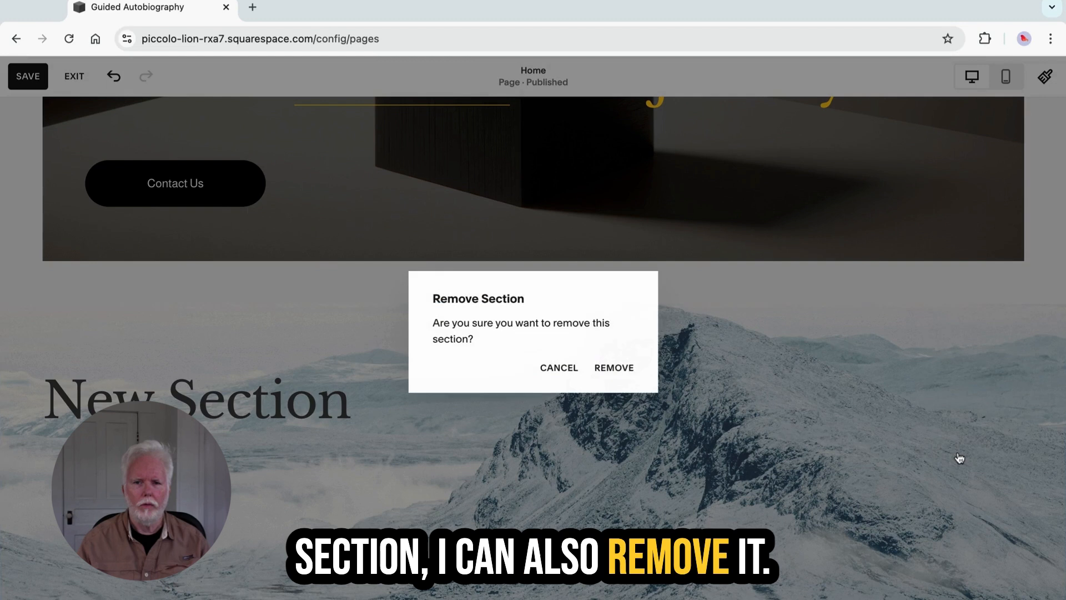
left_click(614, 369)
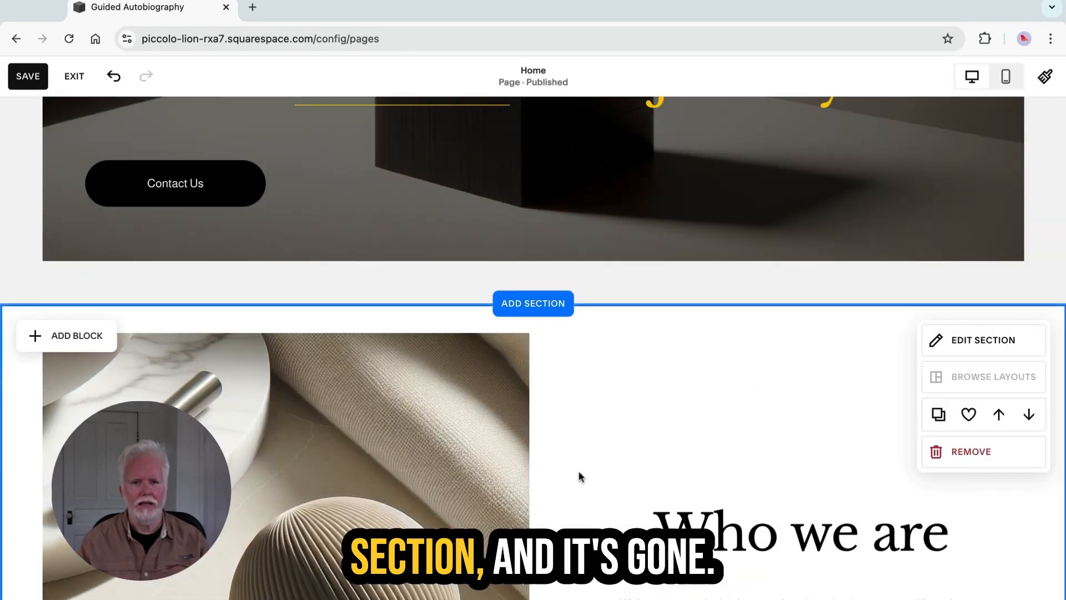
Look over the remaining Home page sections and save the page
scroll(557, 478, "down", 5)
scroll(558, 478, "down", 4)
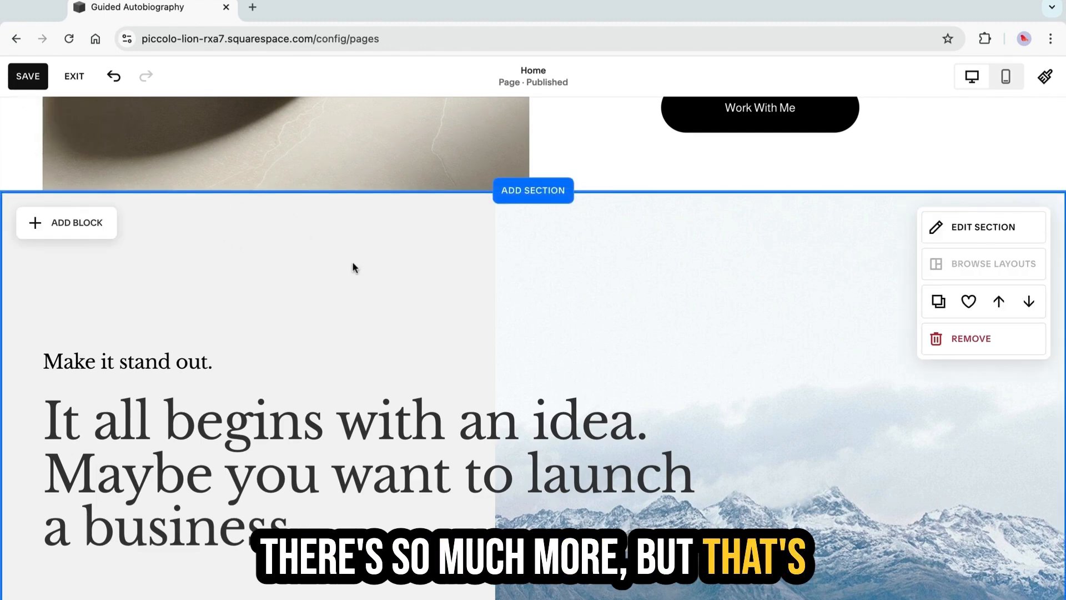
scroll(352, 261, "down", 5)
scroll(352, 266, "up", 5)
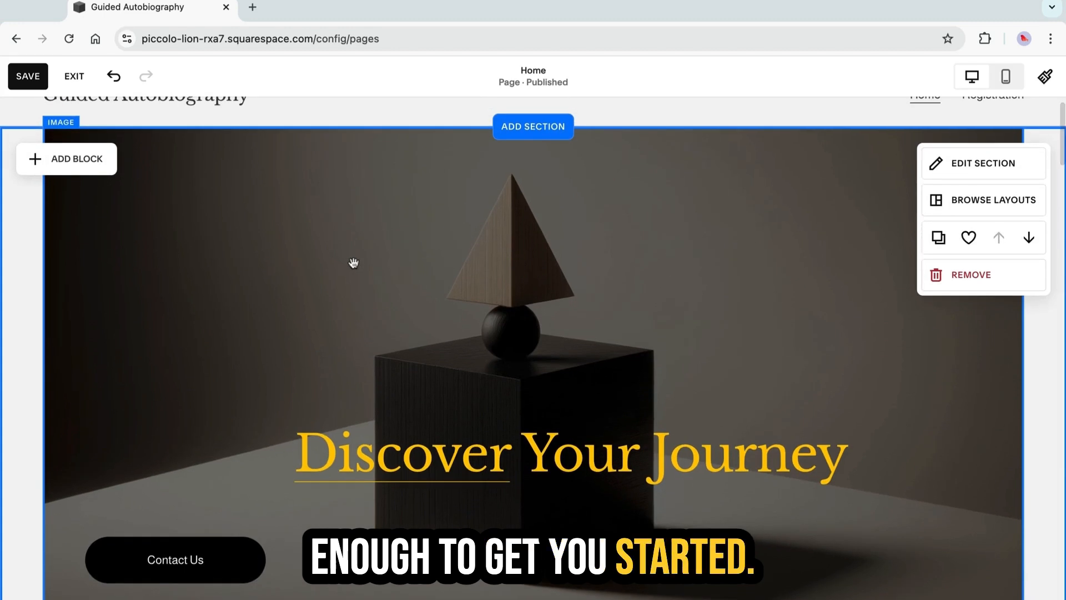
left_click(50, 74)
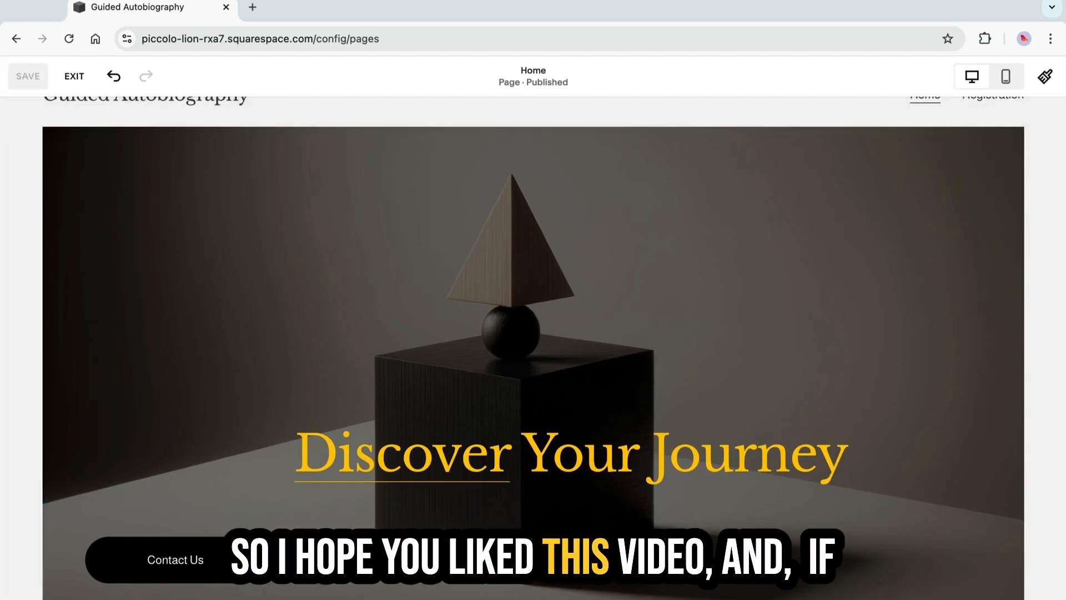